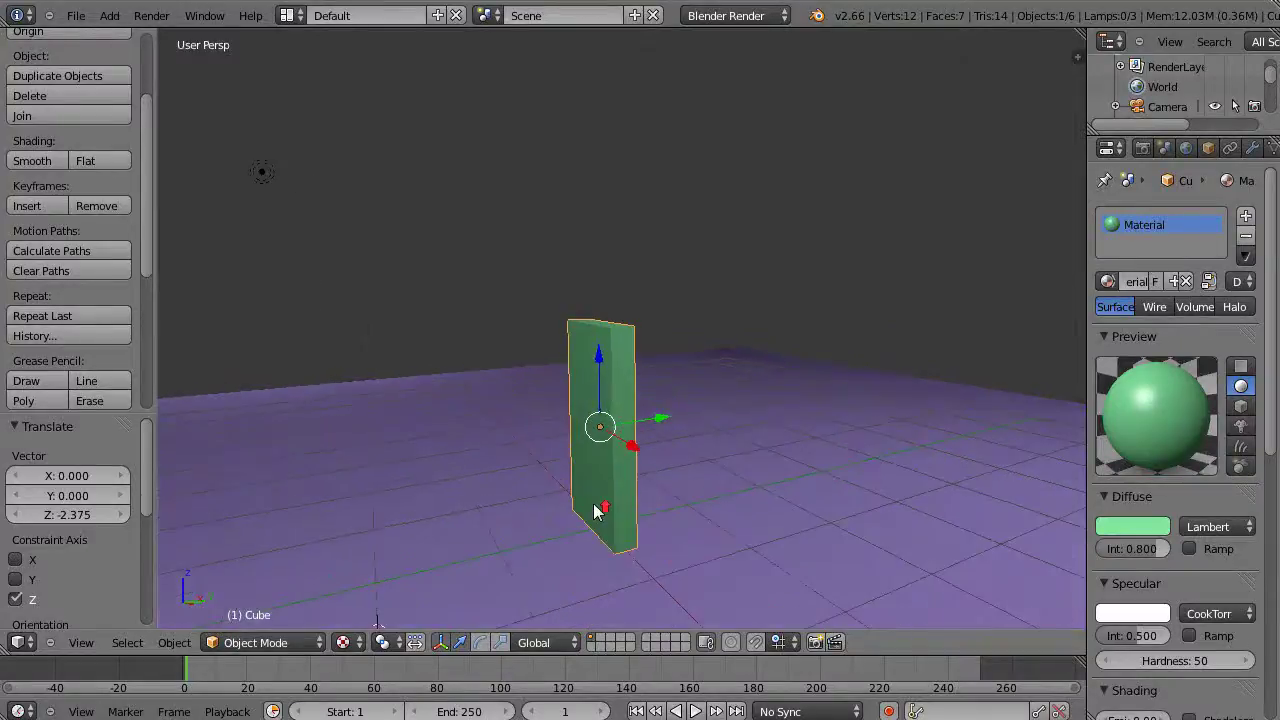
Step: Make the purple floor plane a passive rigid body
scroll(598, 500, up, 2)
scroll(722, 395, down, 2)
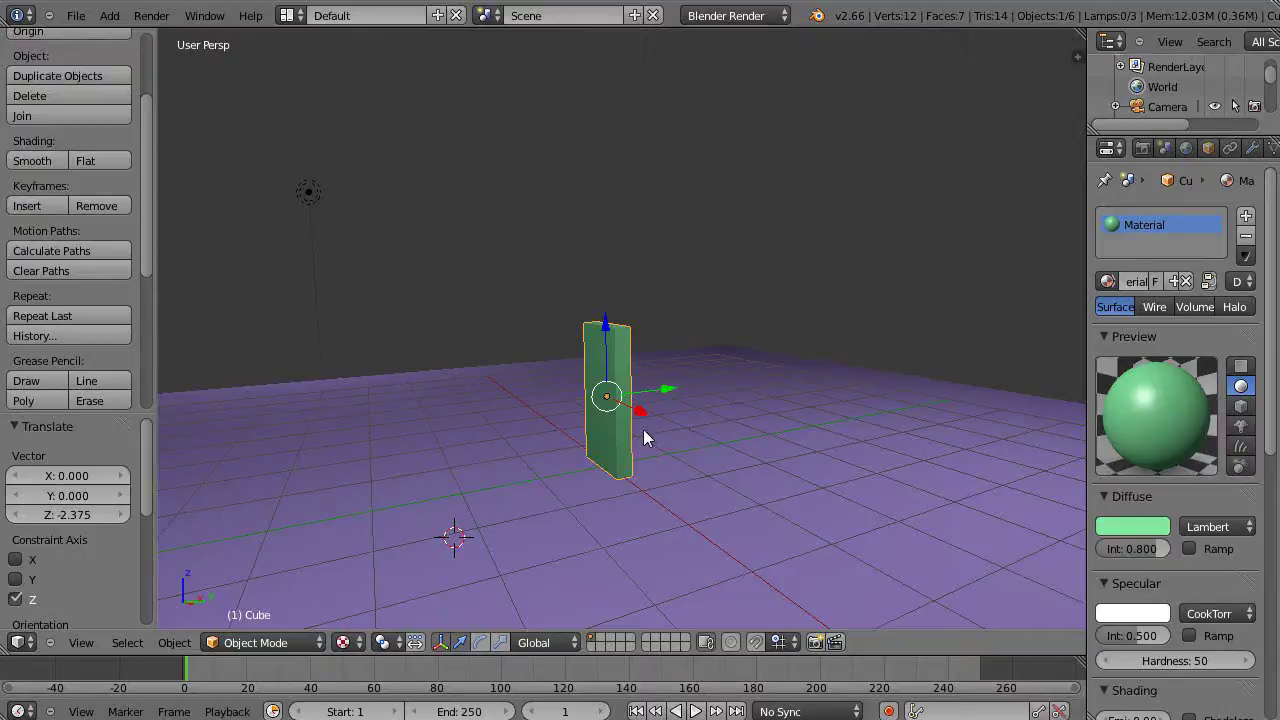
scroll(643, 429, up, 1)
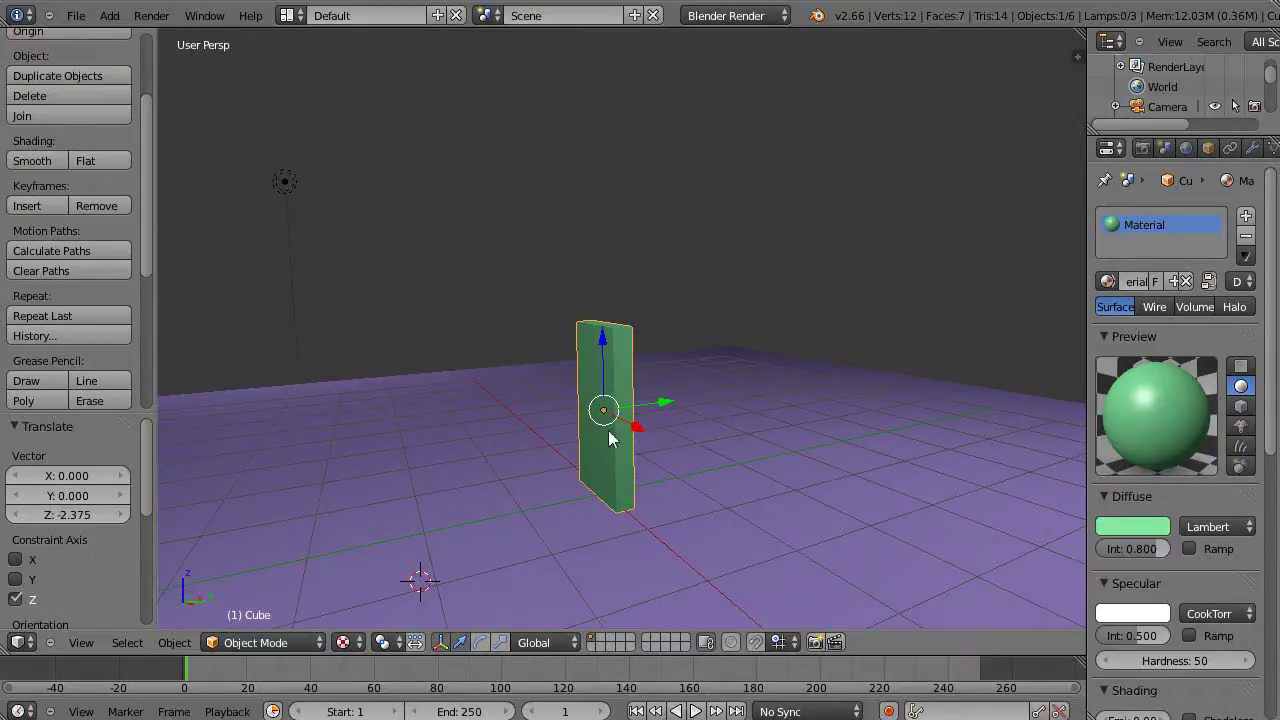
scroll(596, 440, down, 2)
scroll(580, 444, up, 1)
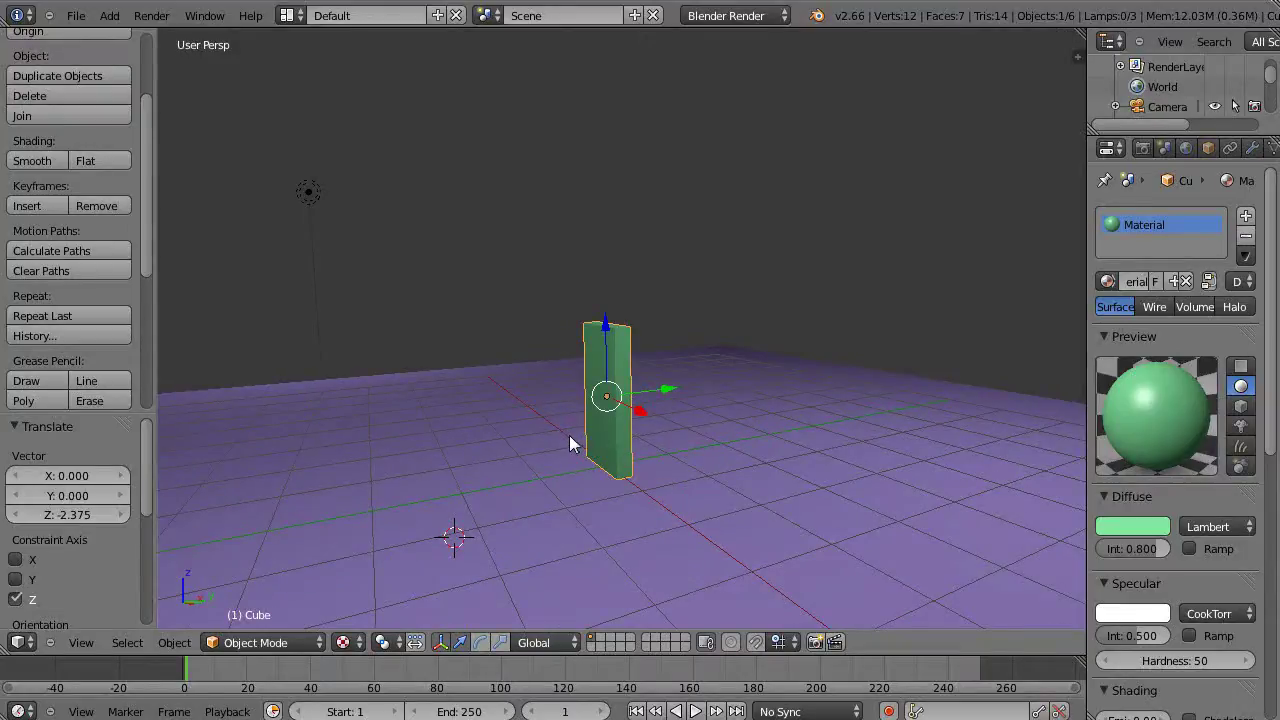
scroll(566, 437, up, 1)
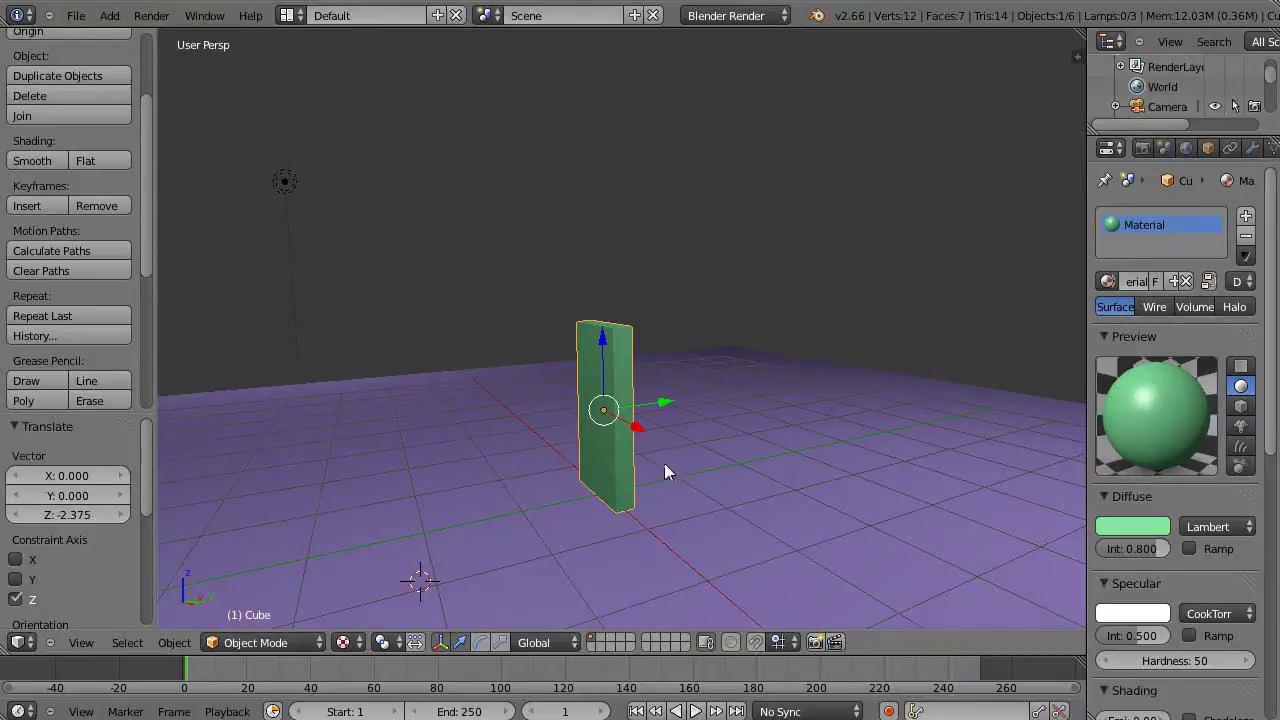
scroll(628, 445, down, 1)
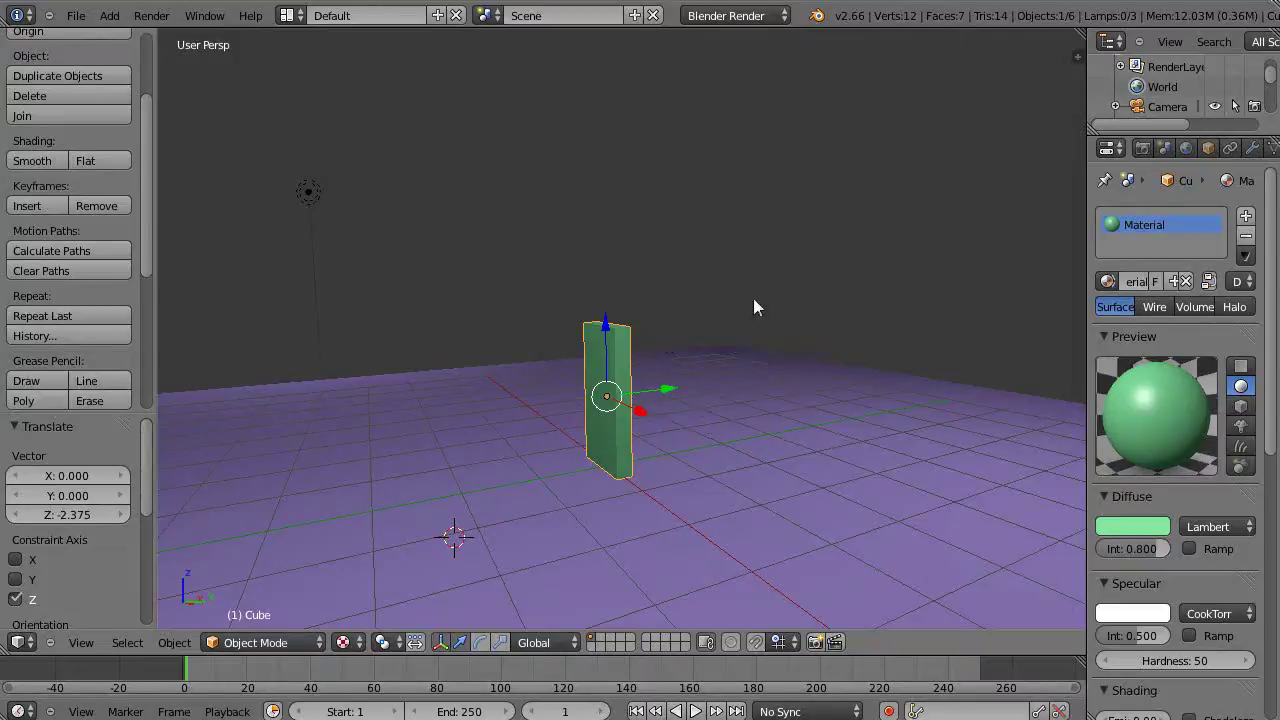
scroll(474, 447, up, 2)
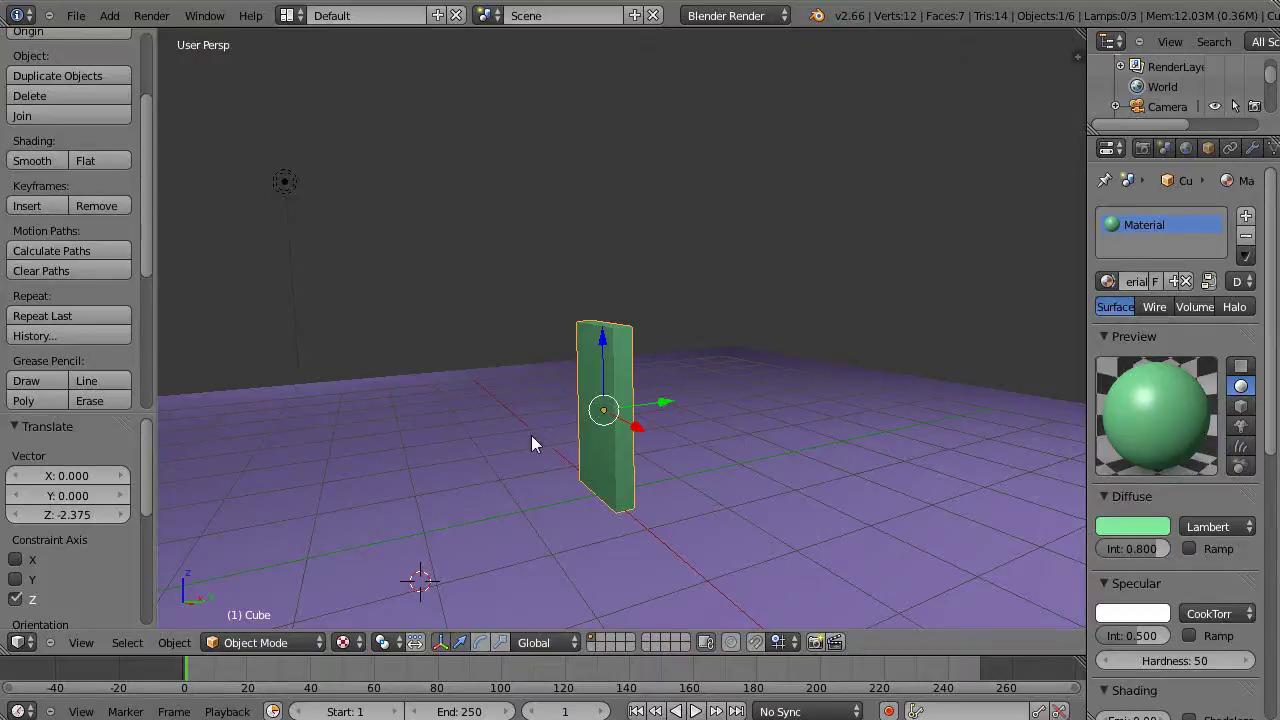
middle_drag(567, 415, 569, 452)
scroll(471, 436, up, 2)
scroll(472, 450, down, 3)
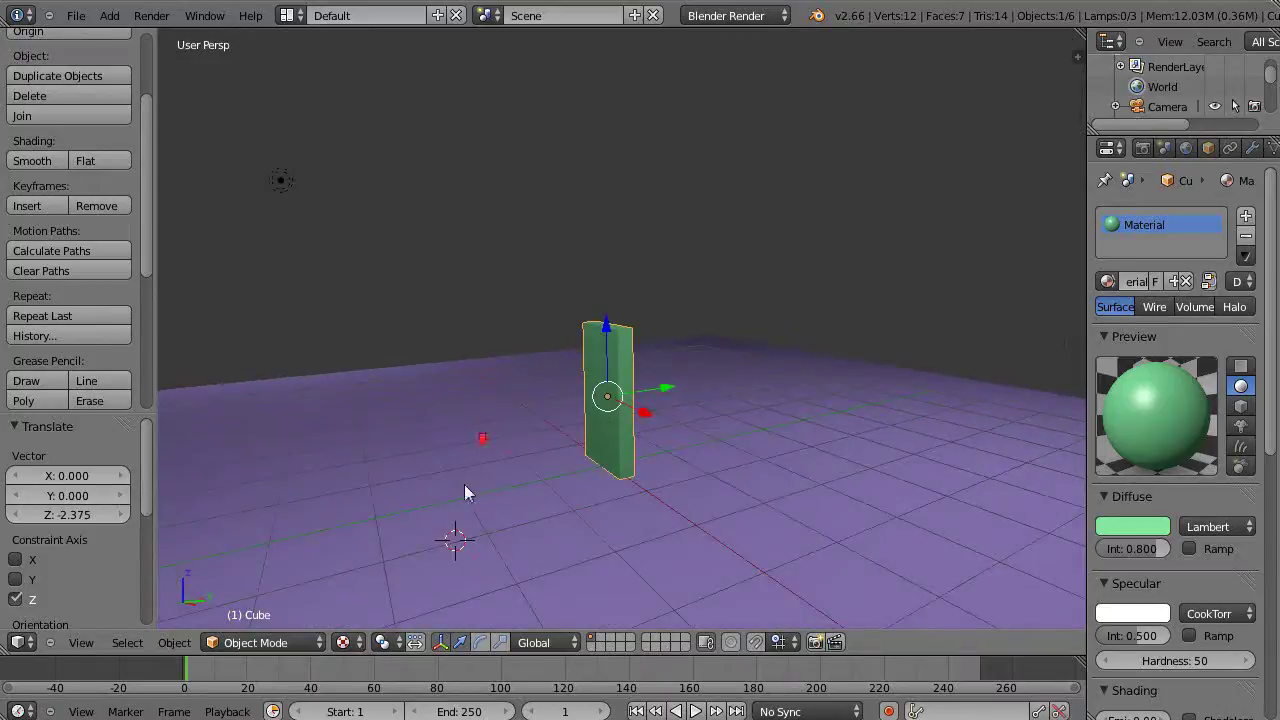
right_click(593, 552)
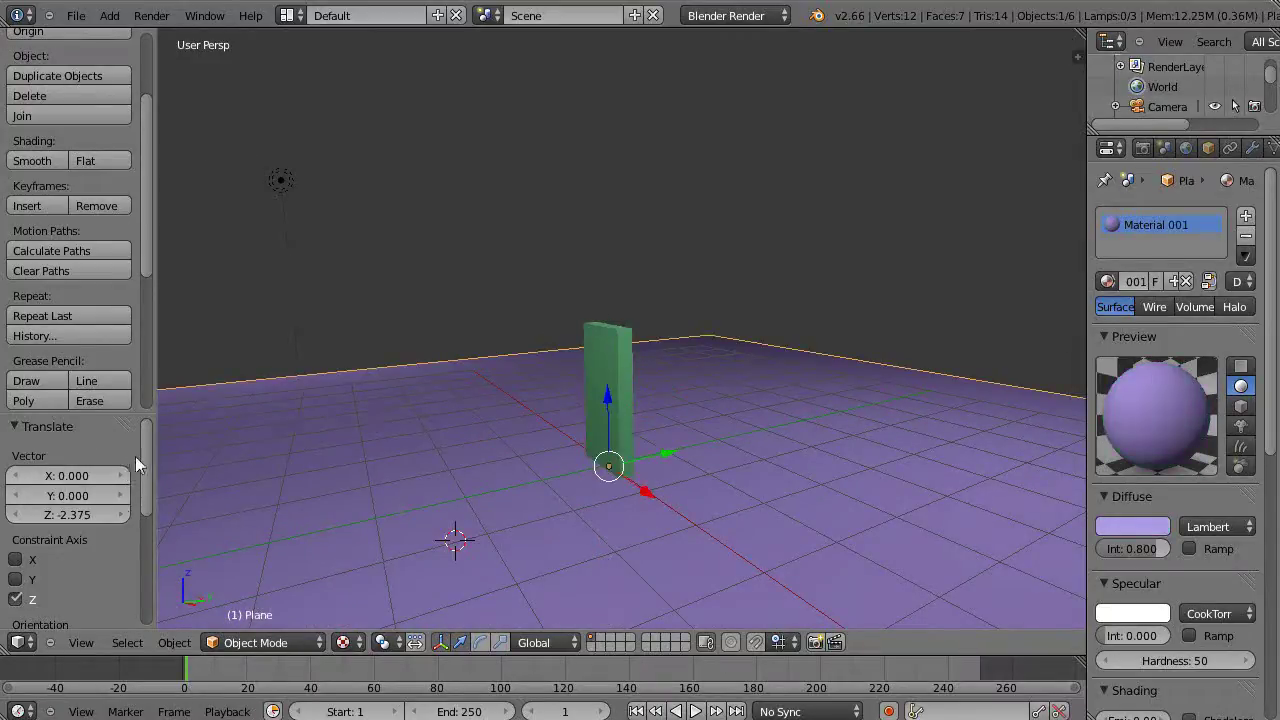
drag(146, 431, 151, 476)
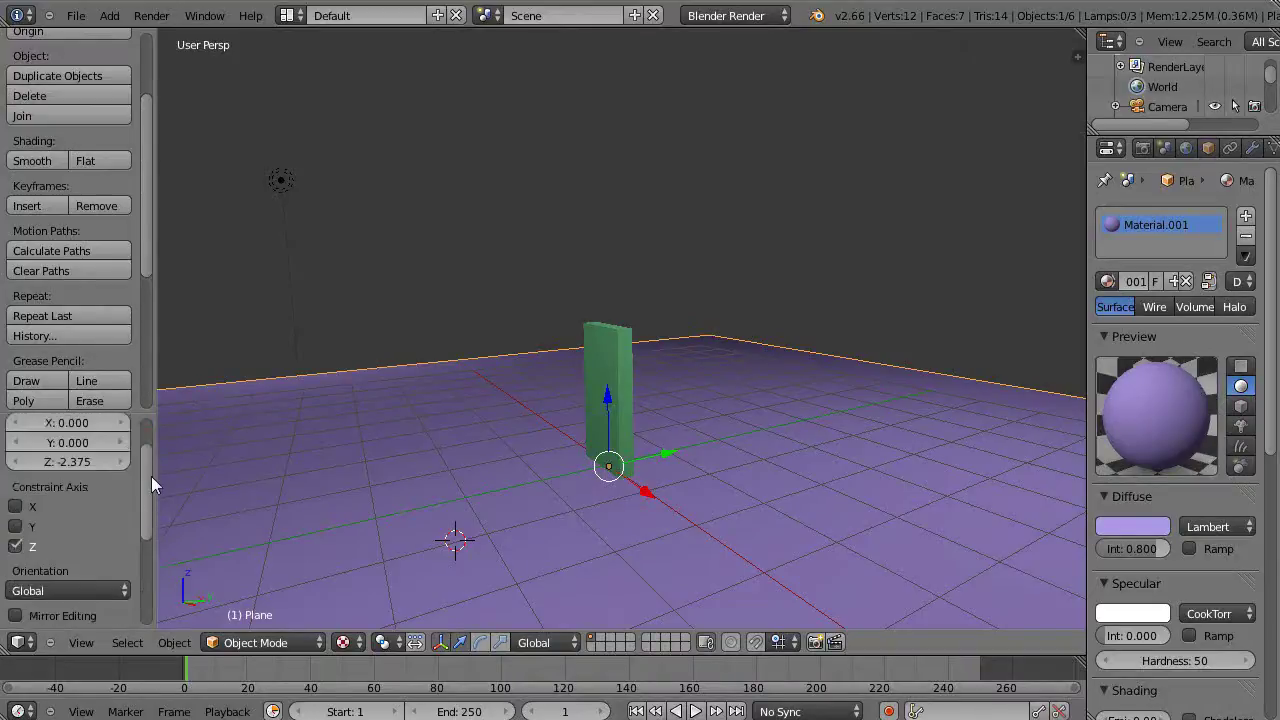
drag(151, 222, 153, 373)
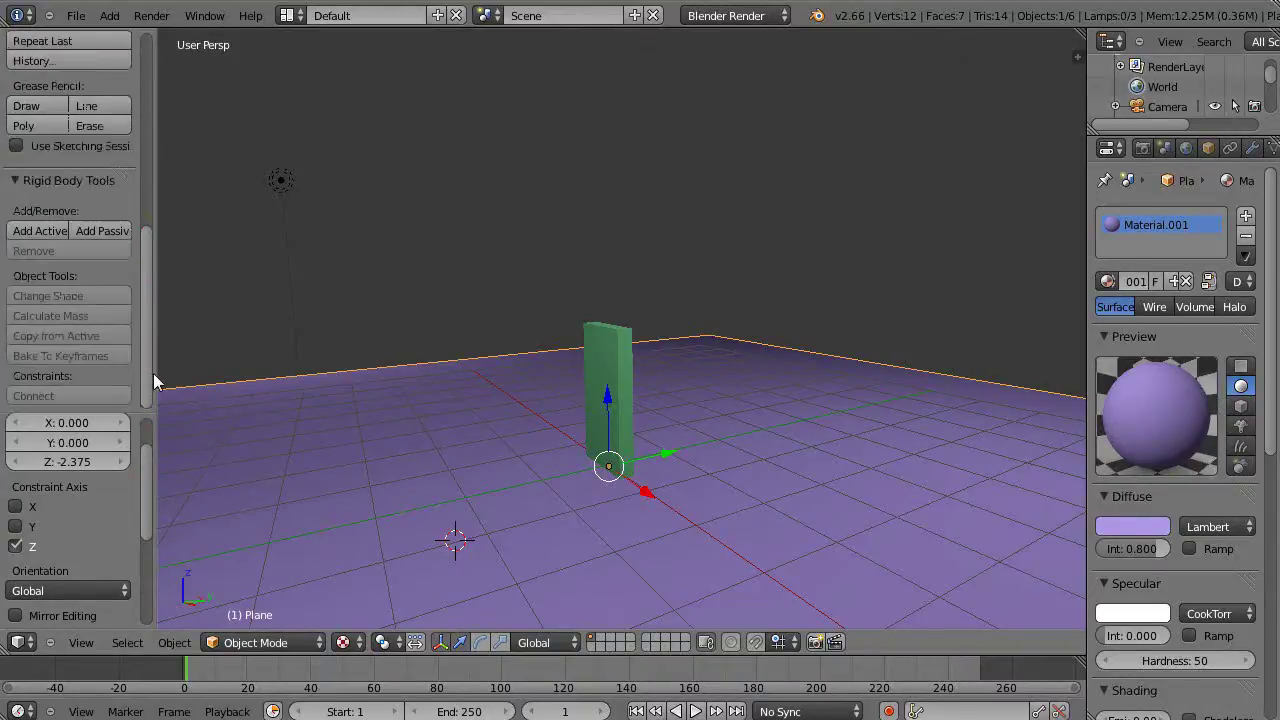
click(106, 228)
Step: Make the green domino an active rigid body
right_click(592, 350)
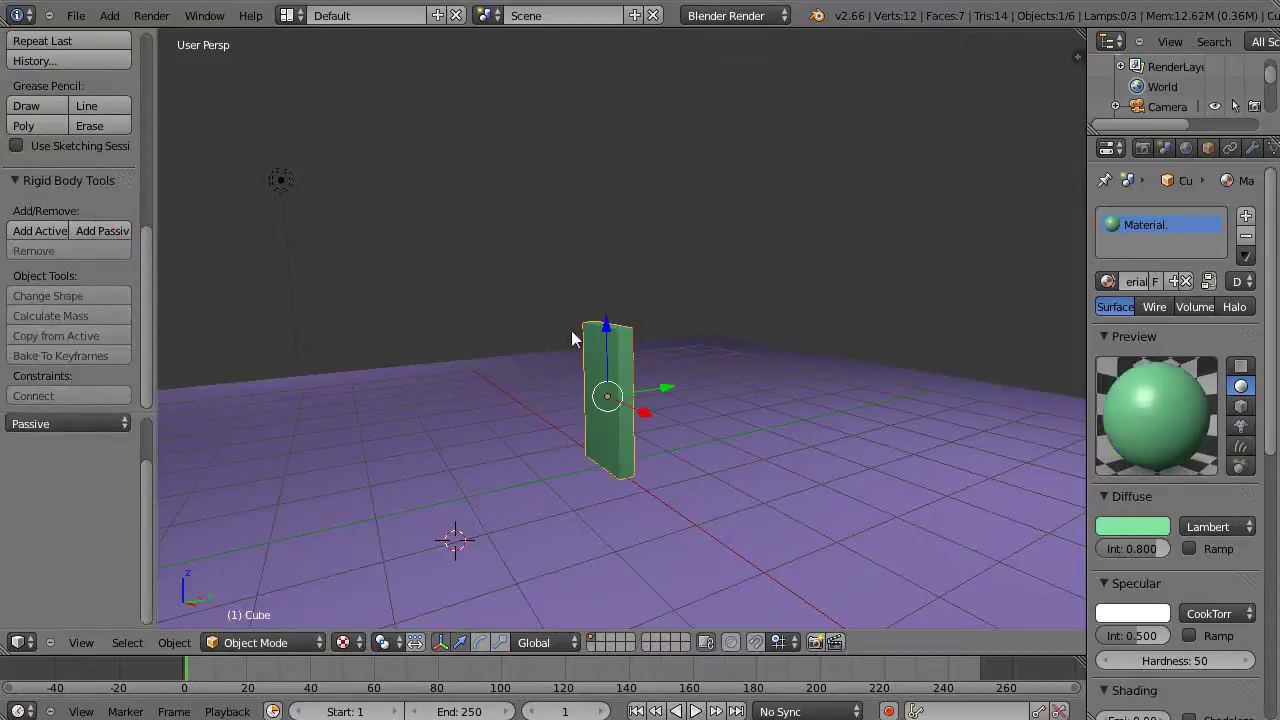
click(28, 230)
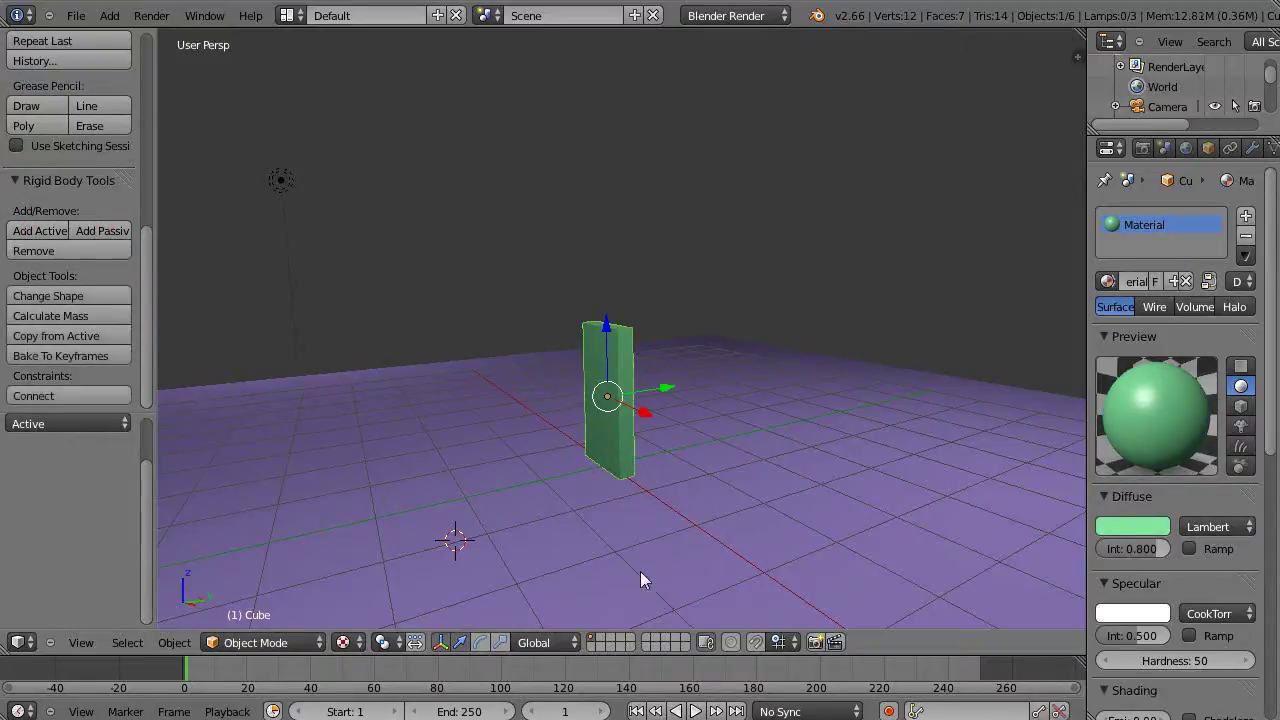
scroll(629, 560, up, 2)
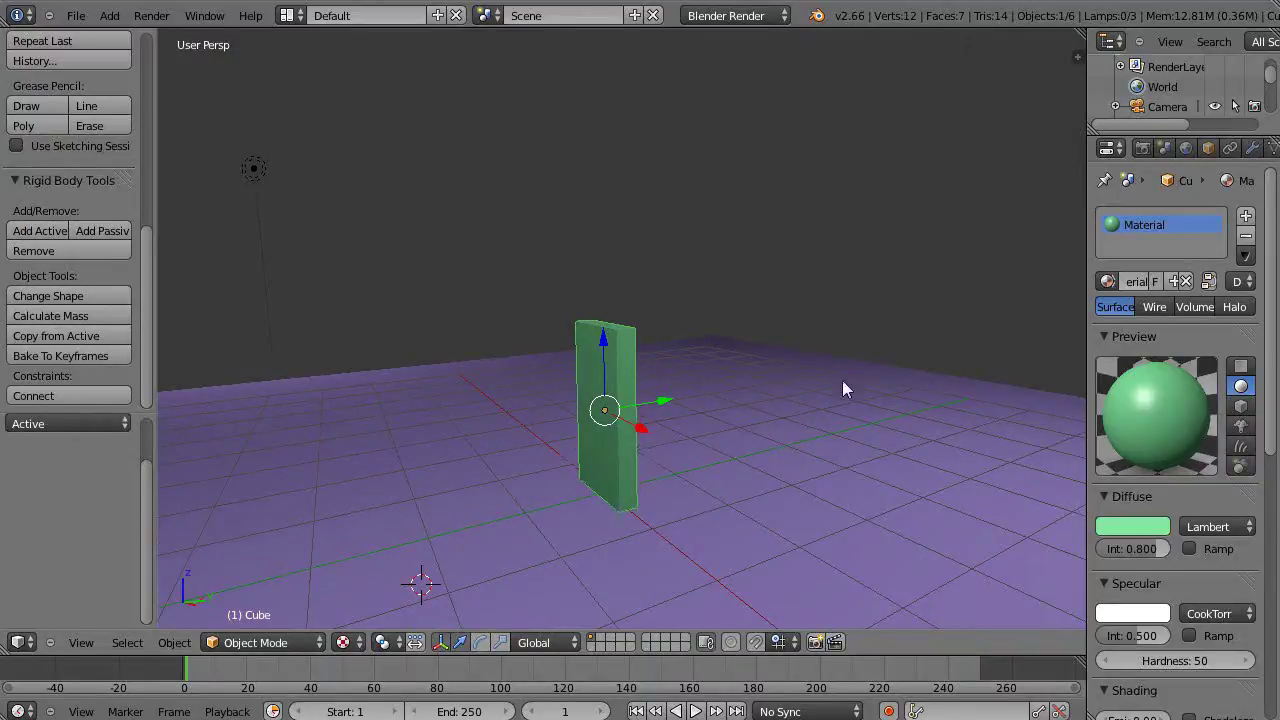
Step: From top ortho view, duplicate the green domino 0.288 along Y to form a two-domino row
middle_drag(499, 436, 540, 485)
key(KP_7)
key(KP_5)
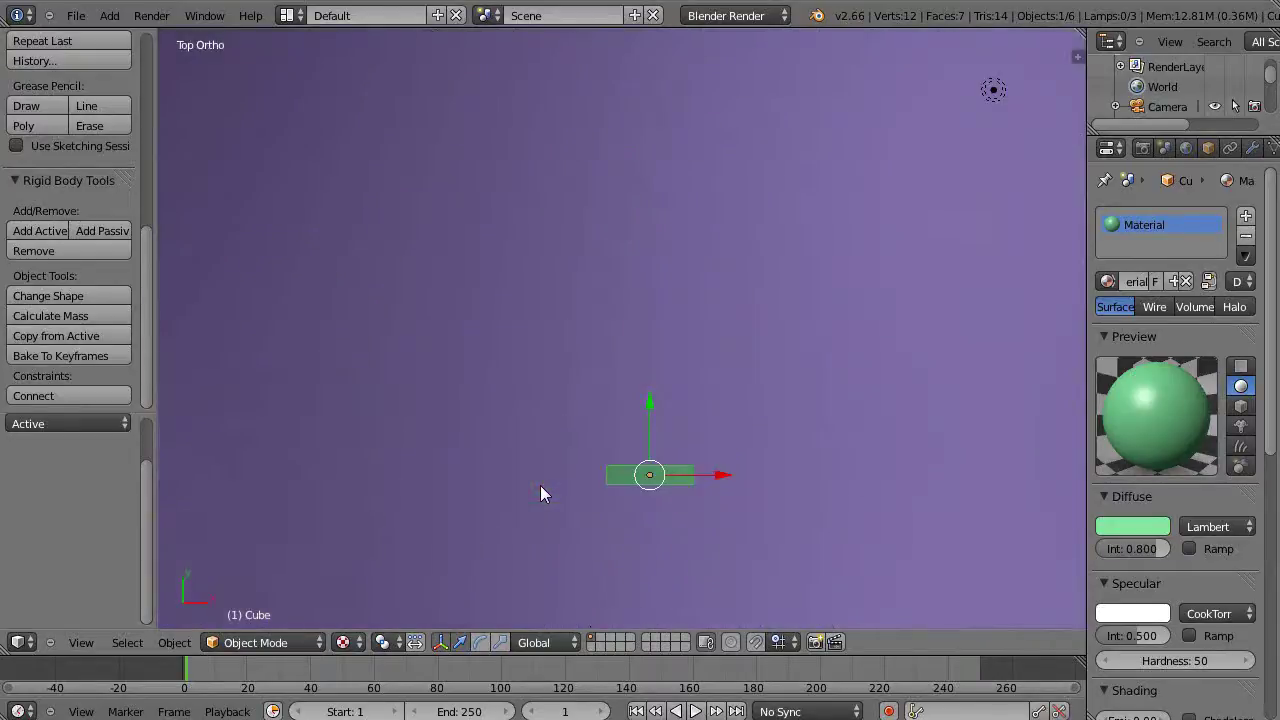
key(shift+d)
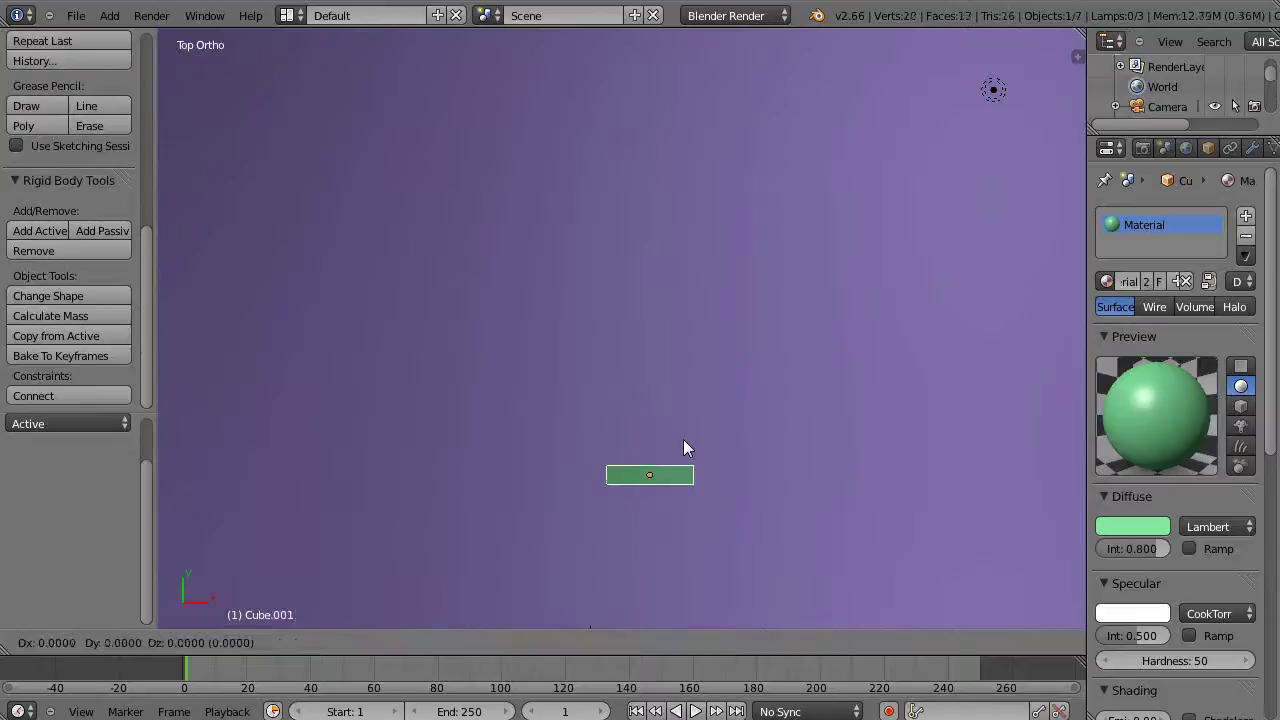
key(y)
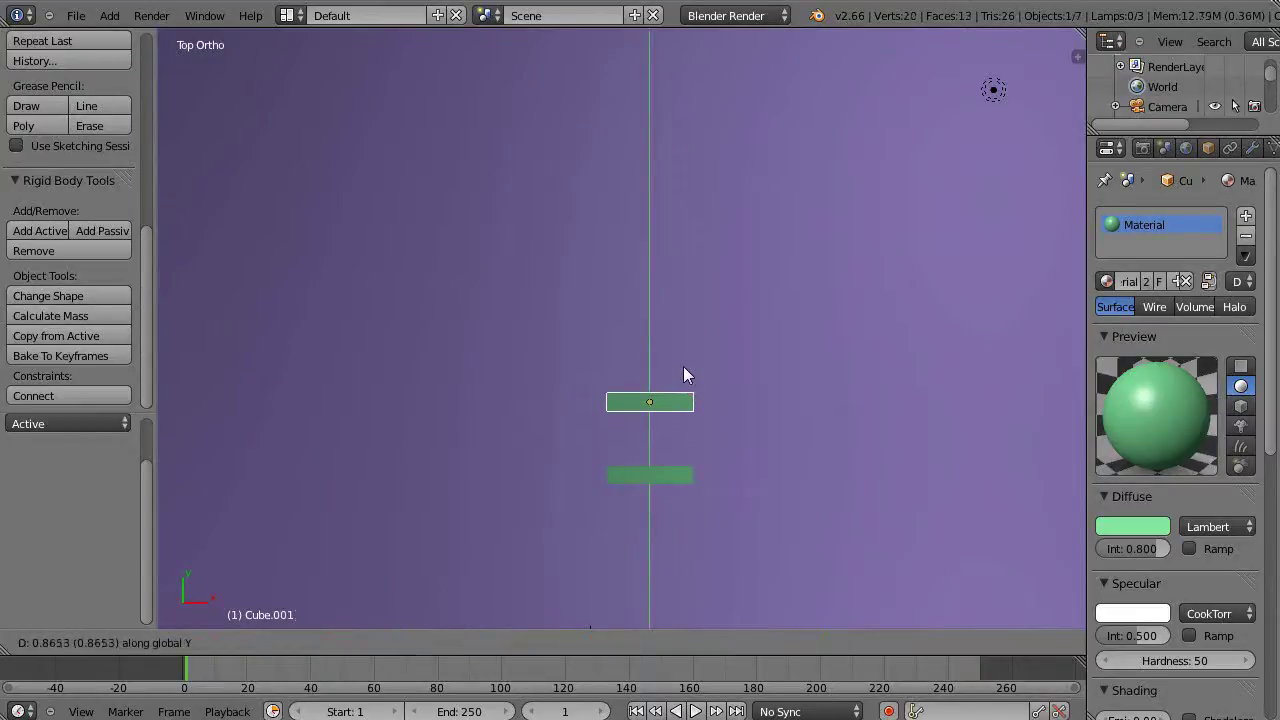
click(683, 366)
middle_drag(751, 531, 550, 332)
drag(626, 464, 647, 458)
middle_drag(612, 489, 661, 530)
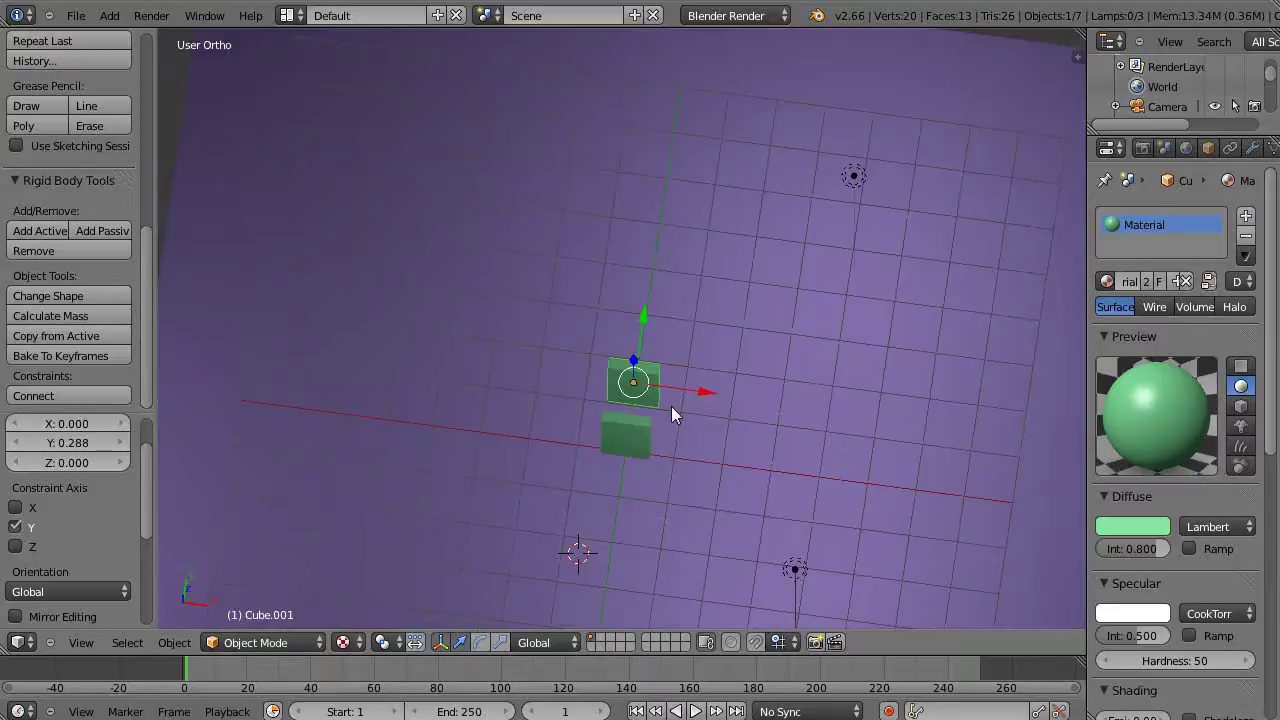
middle_drag(672, 410, 649, 454)
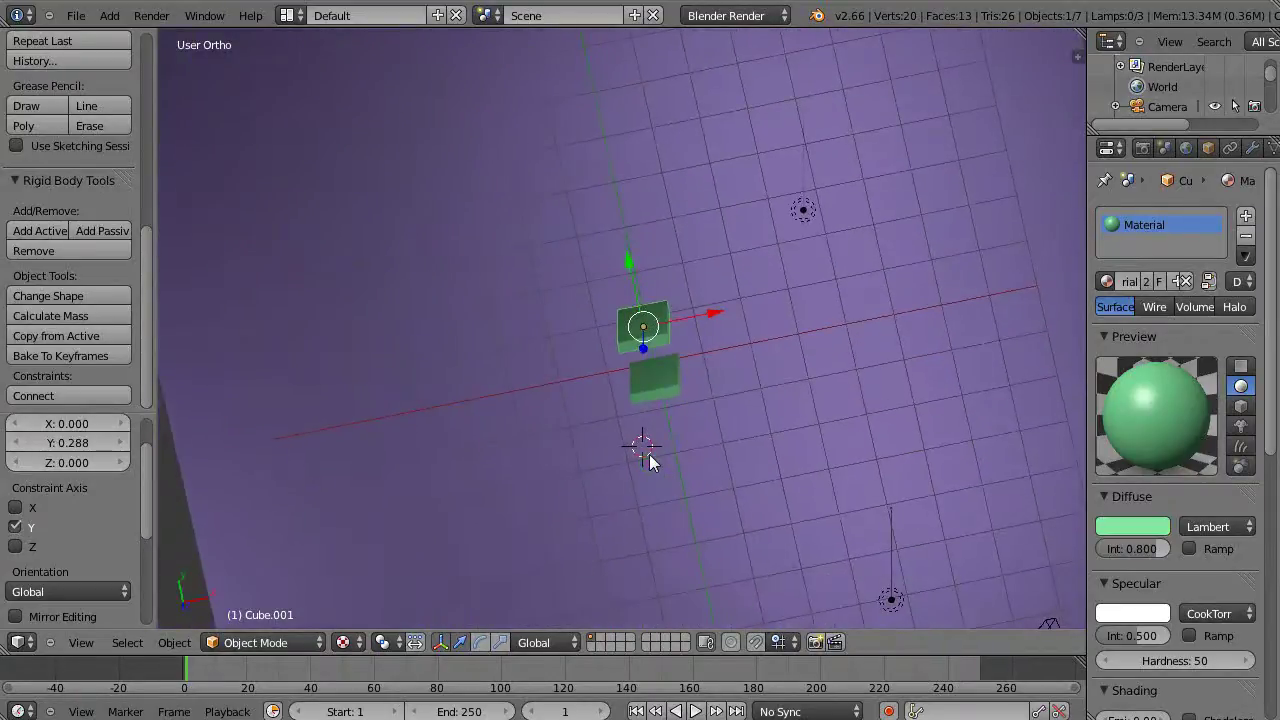
key(KP_7)
Step: Duplicate the domino twice along Y to place the third and fourth dominoes in line
scroll(705, 450, up, 5)
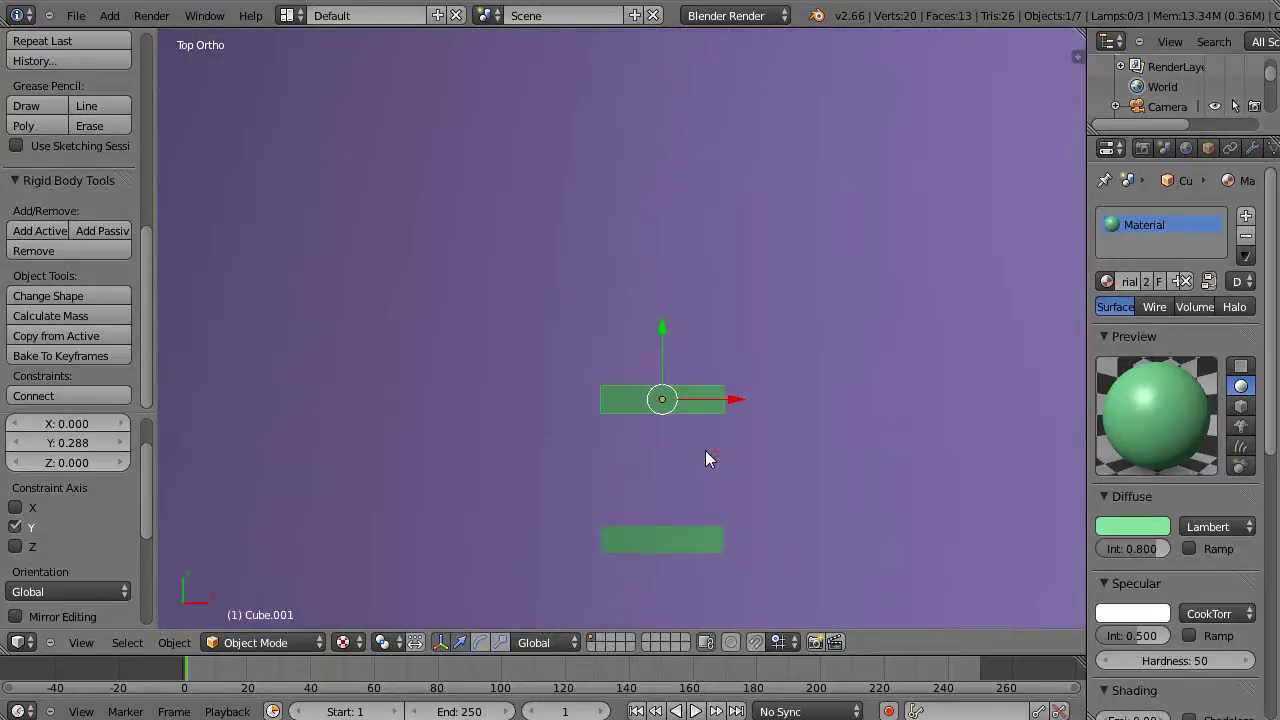
key(shift+d)
key(y)
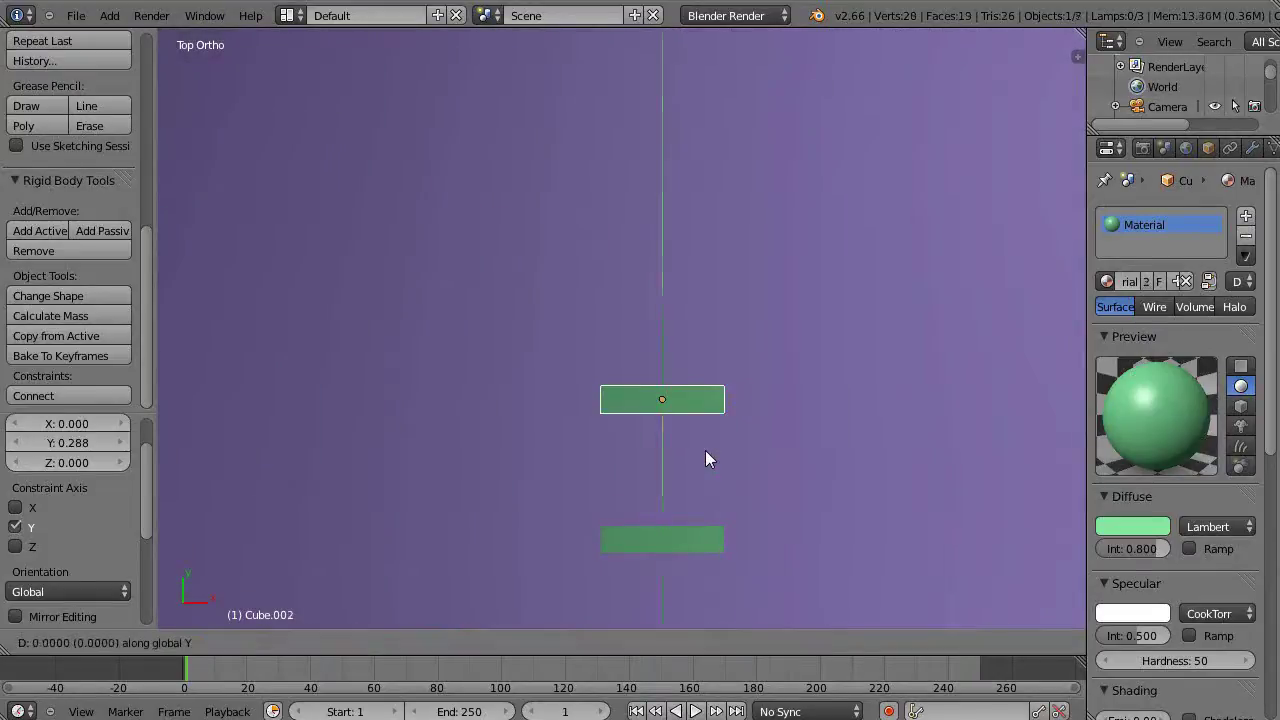
click(709, 310)
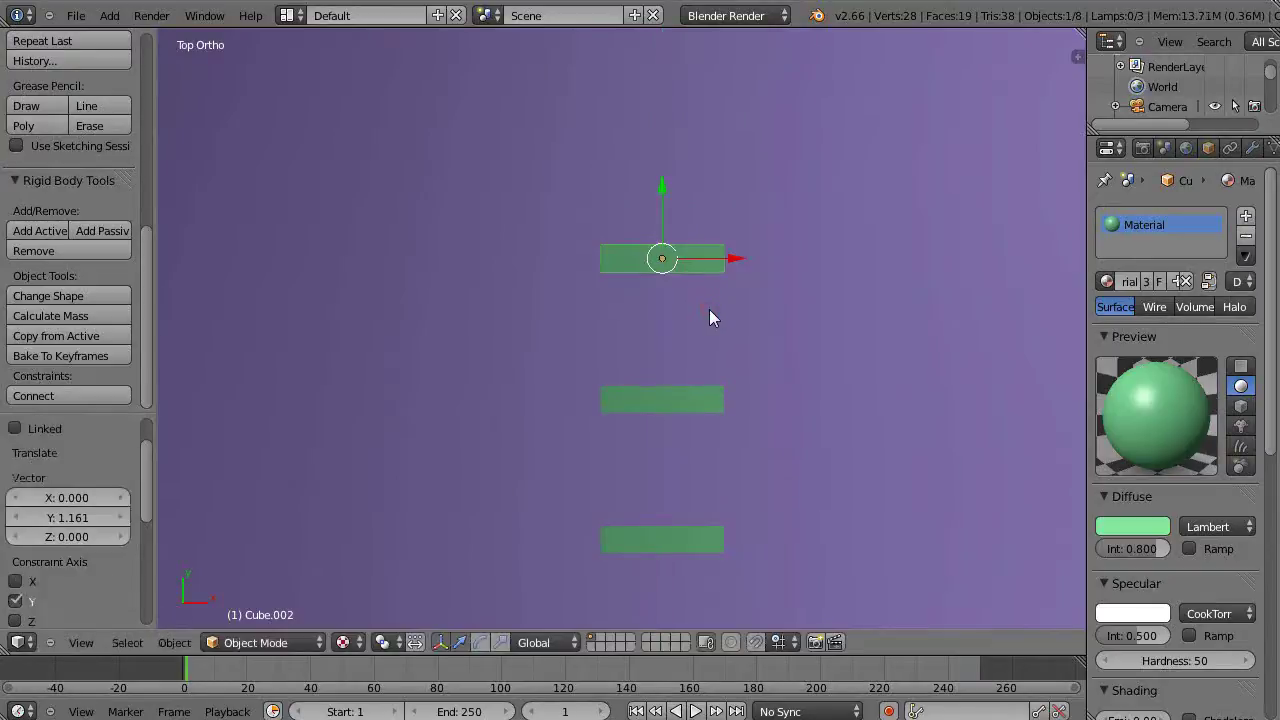
key(shift+d)
key(y)
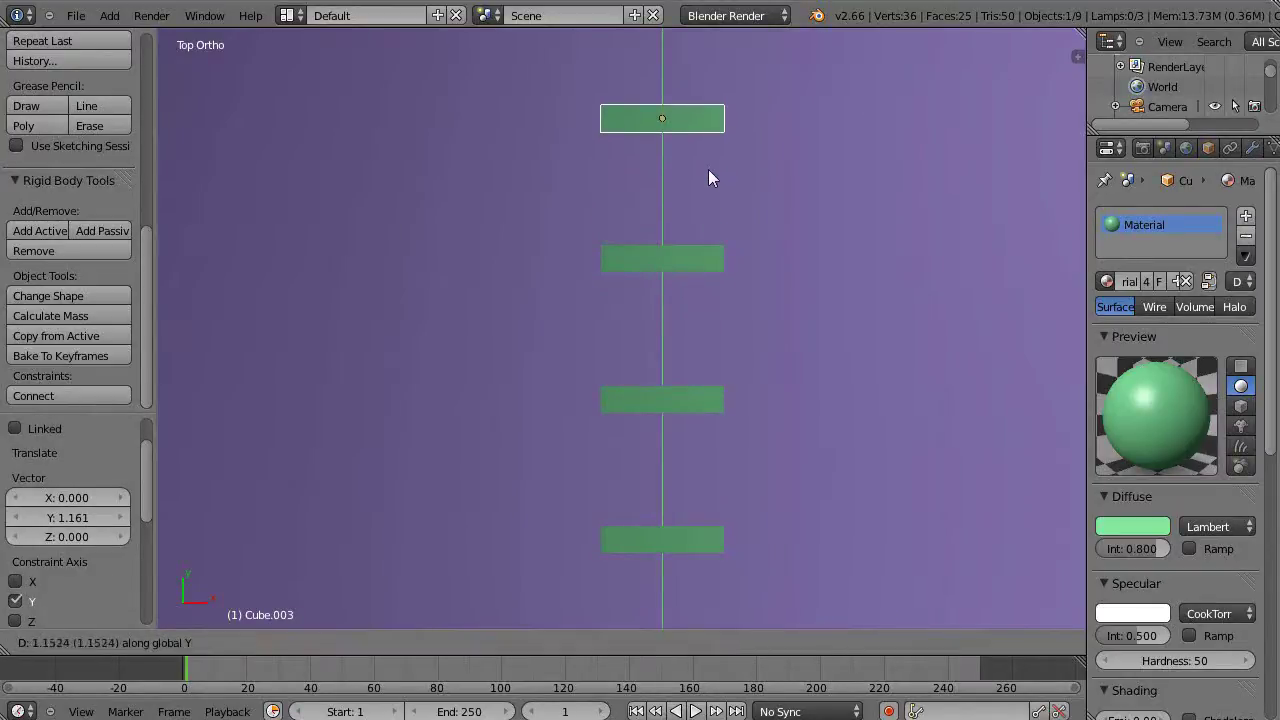
click(708, 164)
Step: Add the fifth domino at Y 1.316 and inspect the row in perspective
scroll(711, 245, down, 2)
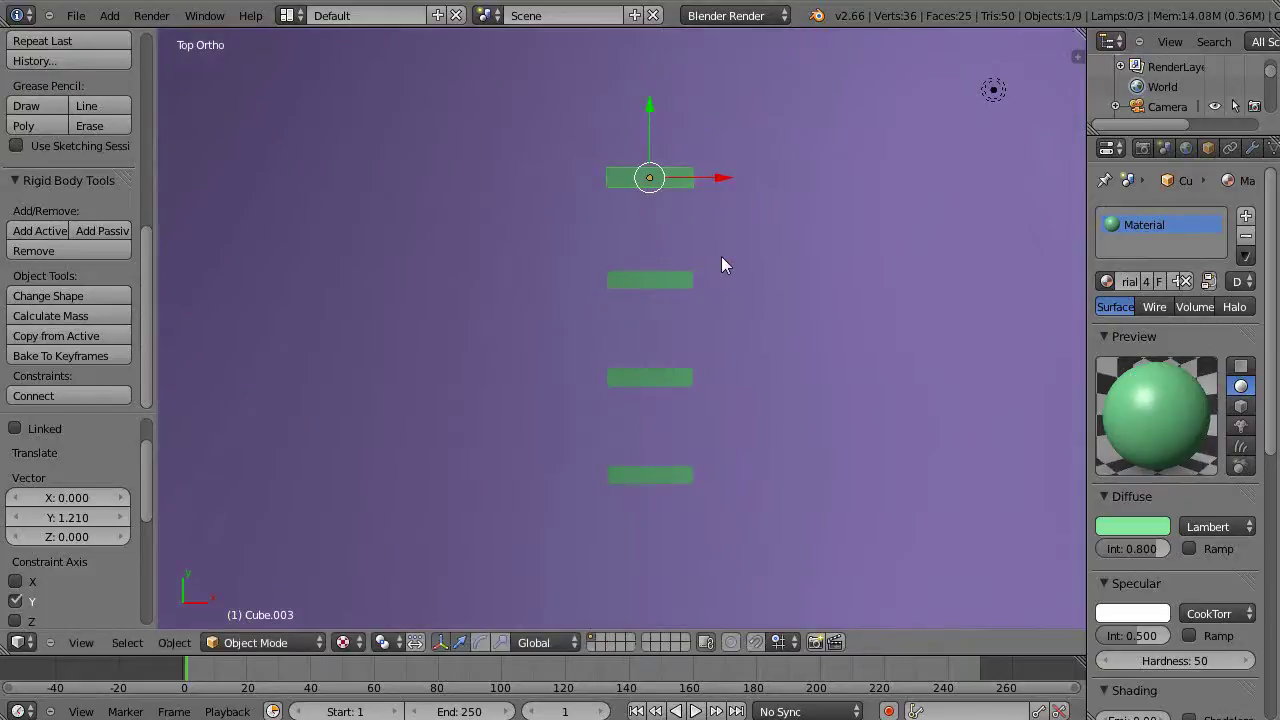
shift+middle_drag(722, 257, 704, 373)
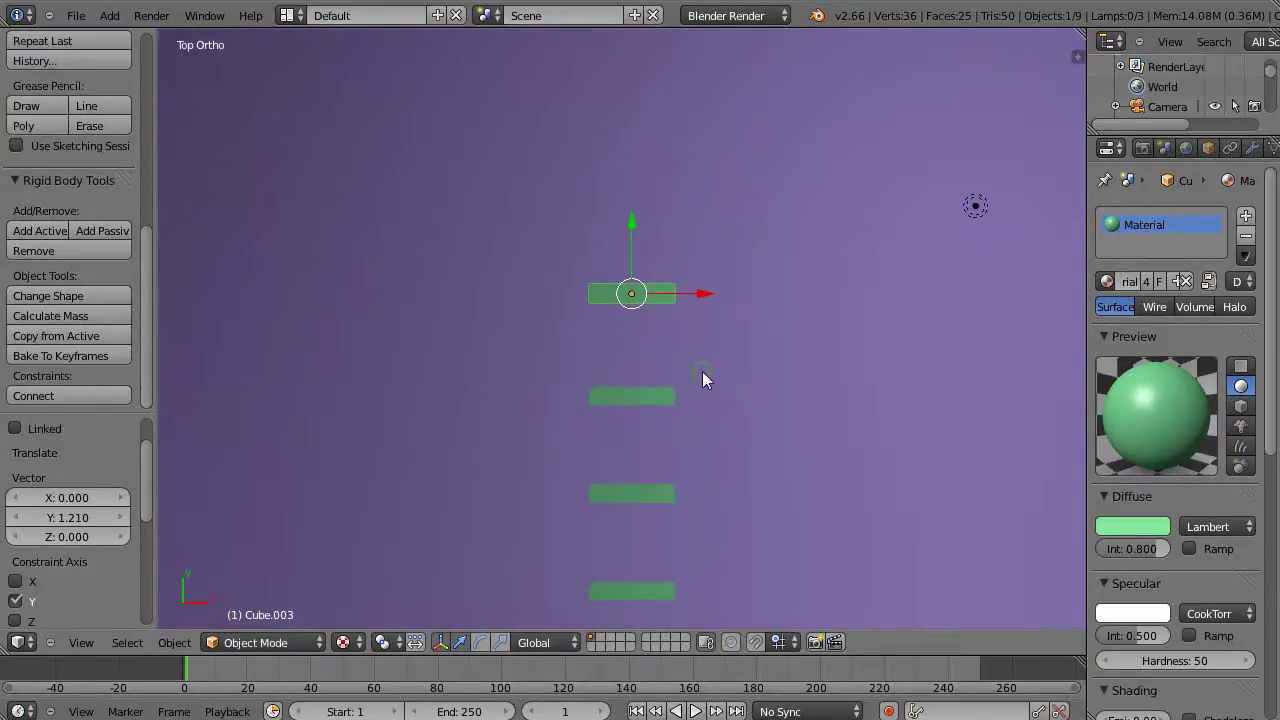
key(shift+d)
key(y)
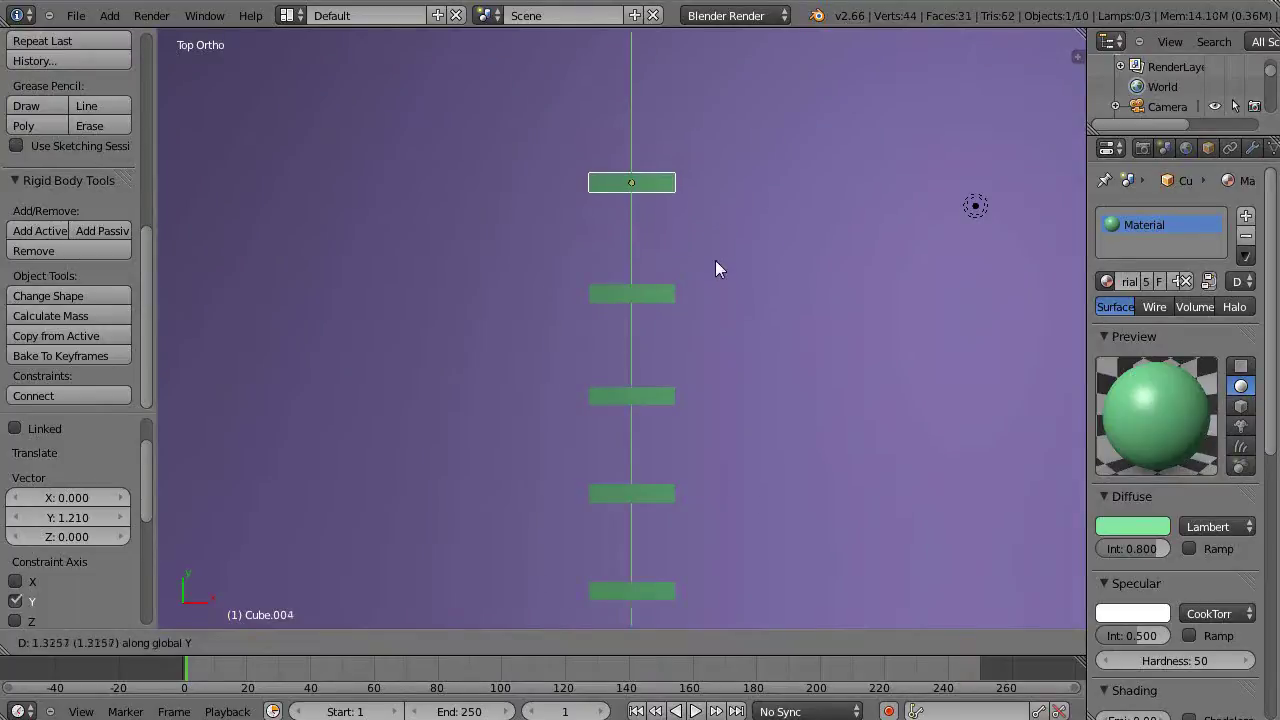
click(715, 260)
scroll(726, 293, down, 3)
scroll(737, 291, up, 2)
middle_drag(737, 291, 534, 437)
key(KP_5)
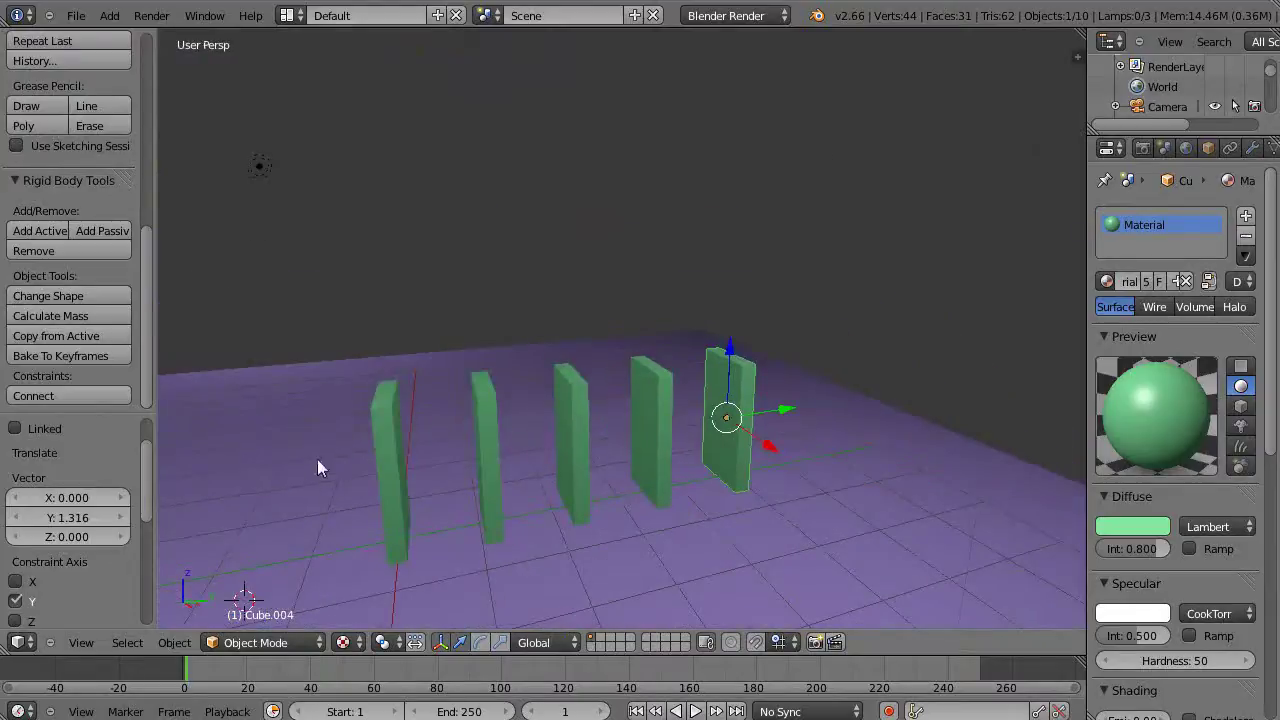
scroll(308, 469, down, 2)
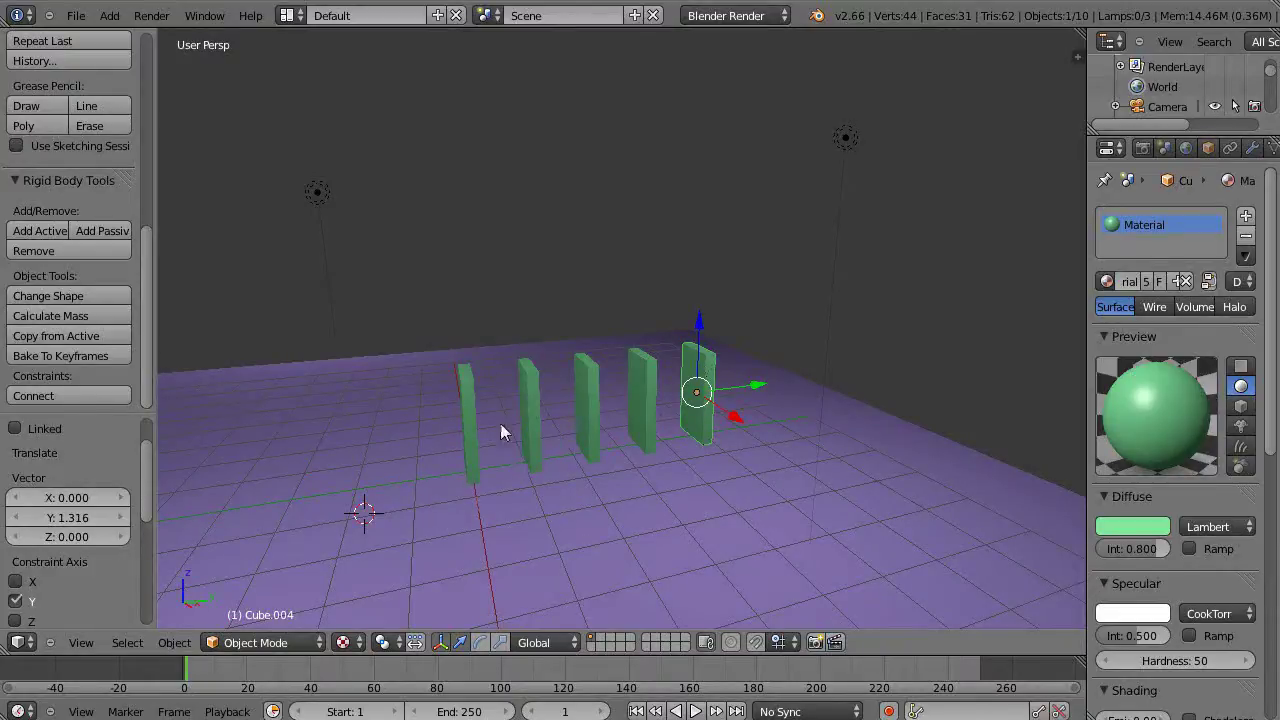
middle_drag(472, 383, 457, 423)
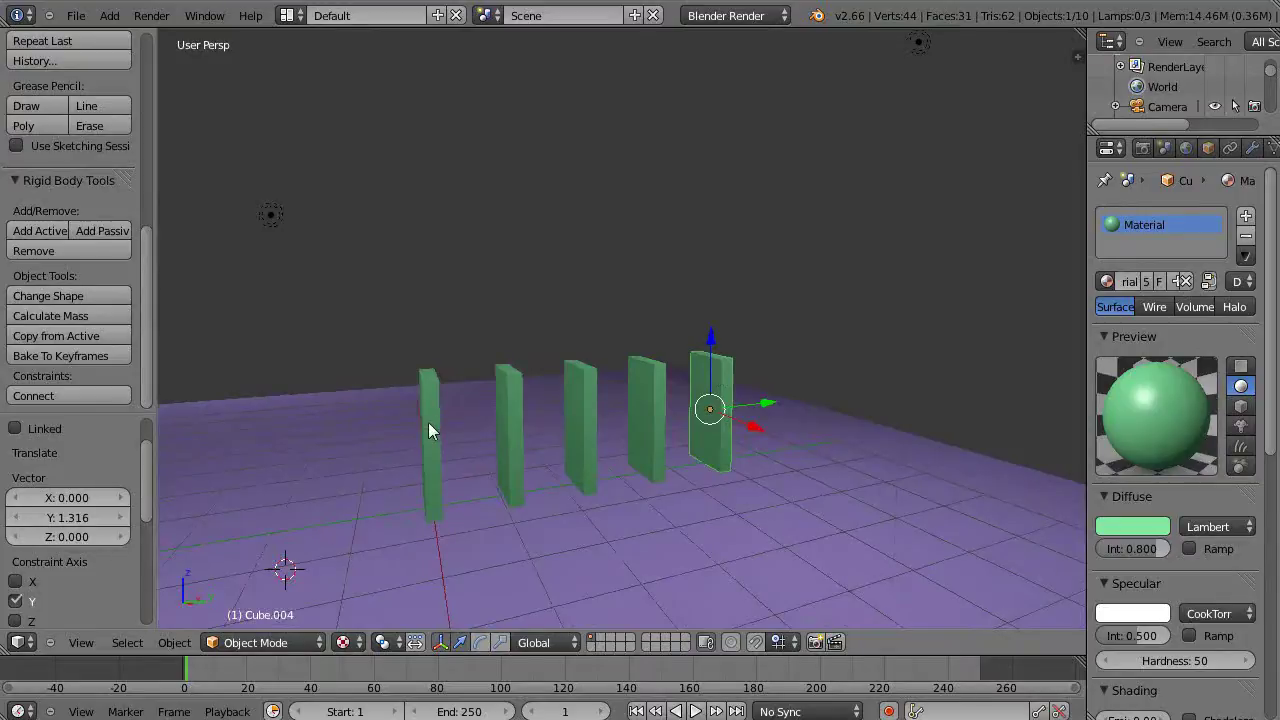
Step: Select all five green dominoes and group them with Ctrl+G
right_click(428, 430)
shift+right_click(512, 410)
shift+right_click(578, 402)
shift+right_click(655, 395)
shift+right_click(705, 395)
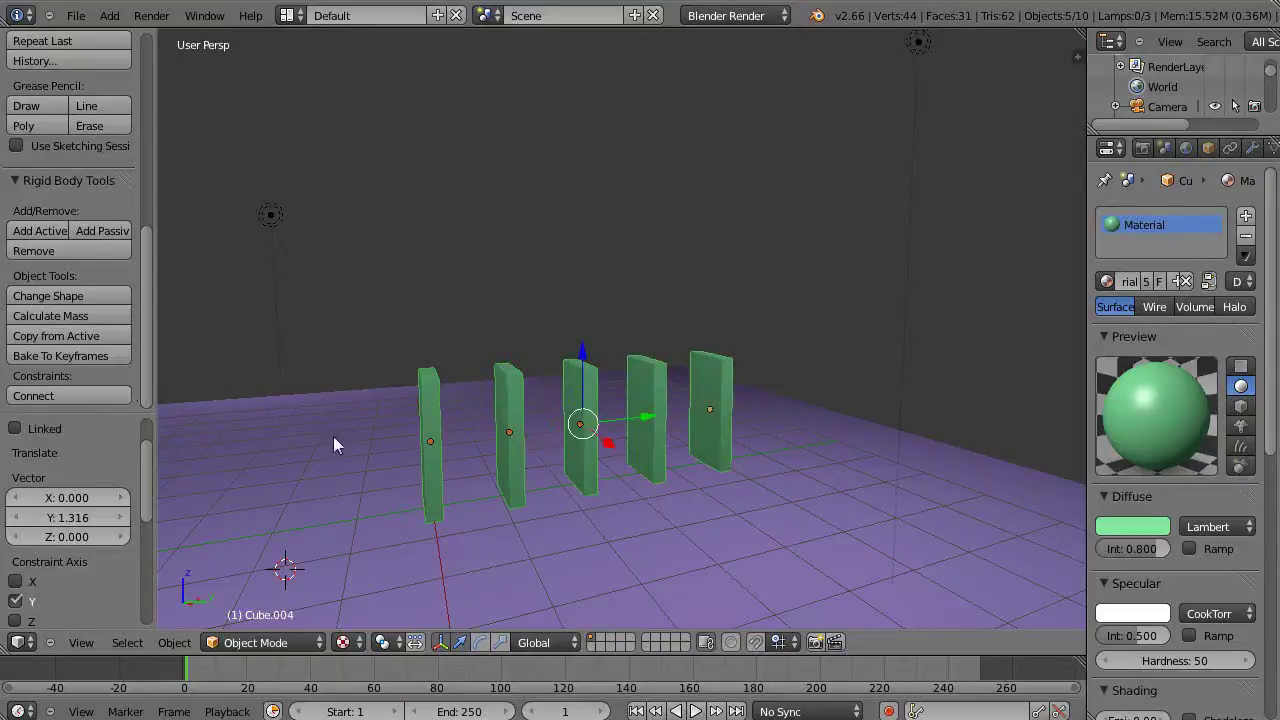
key(ctrl+g)
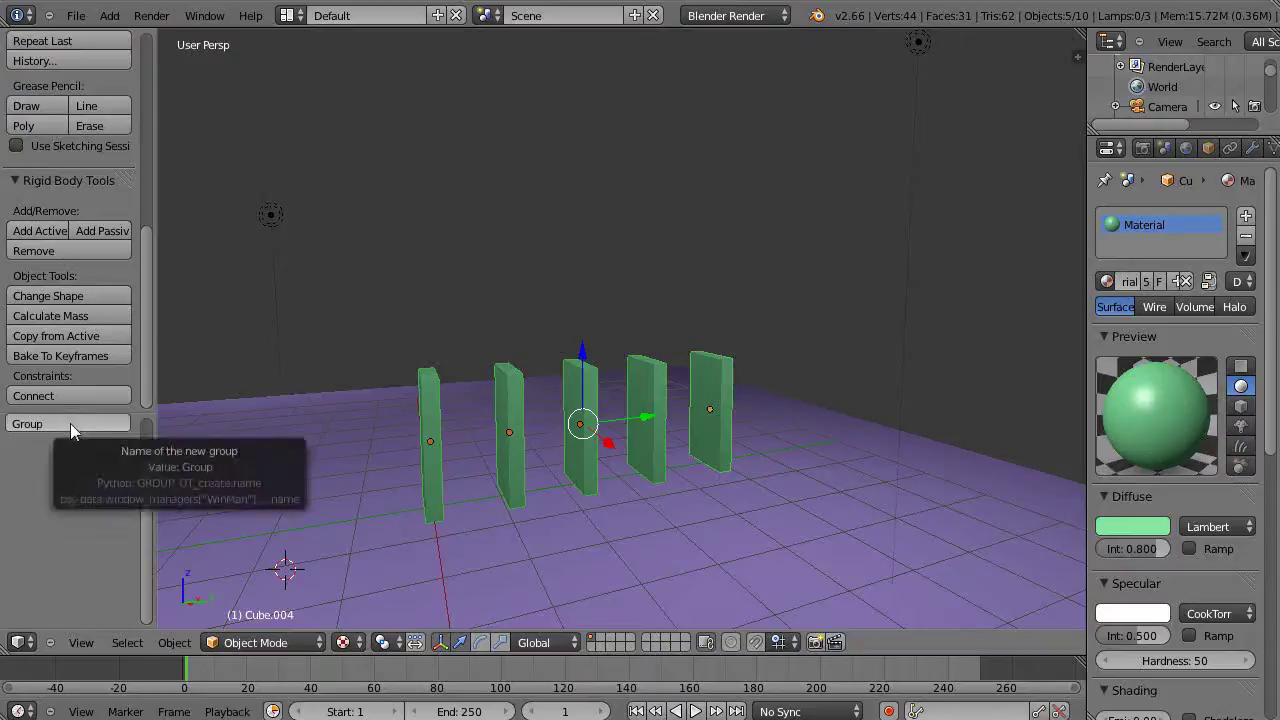
Step: Rename the new group to 5GreenStraightDominoes
scroll(146, 478, up, 2)
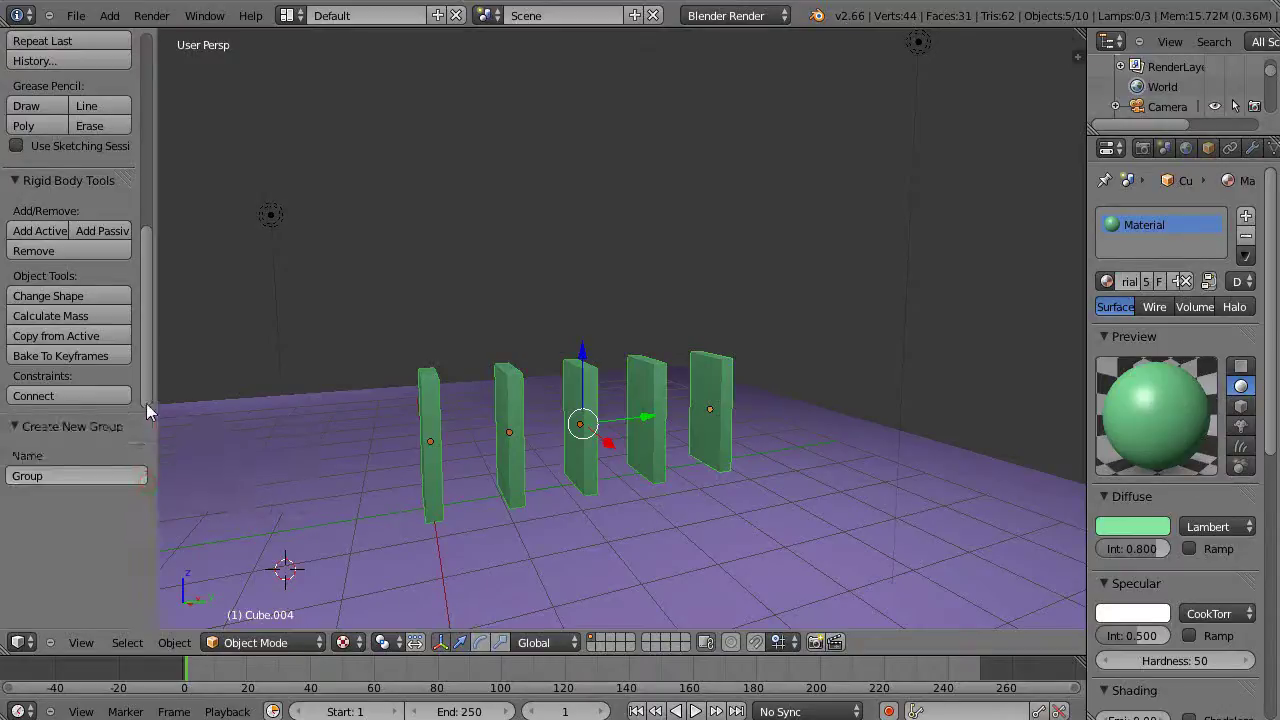
click(55, 478)
text(Dominoes)
text(Setigg)
key(BackSpace)
key(BackSpace)
key(BackSpace)
key(BackSpace)
text(raight)
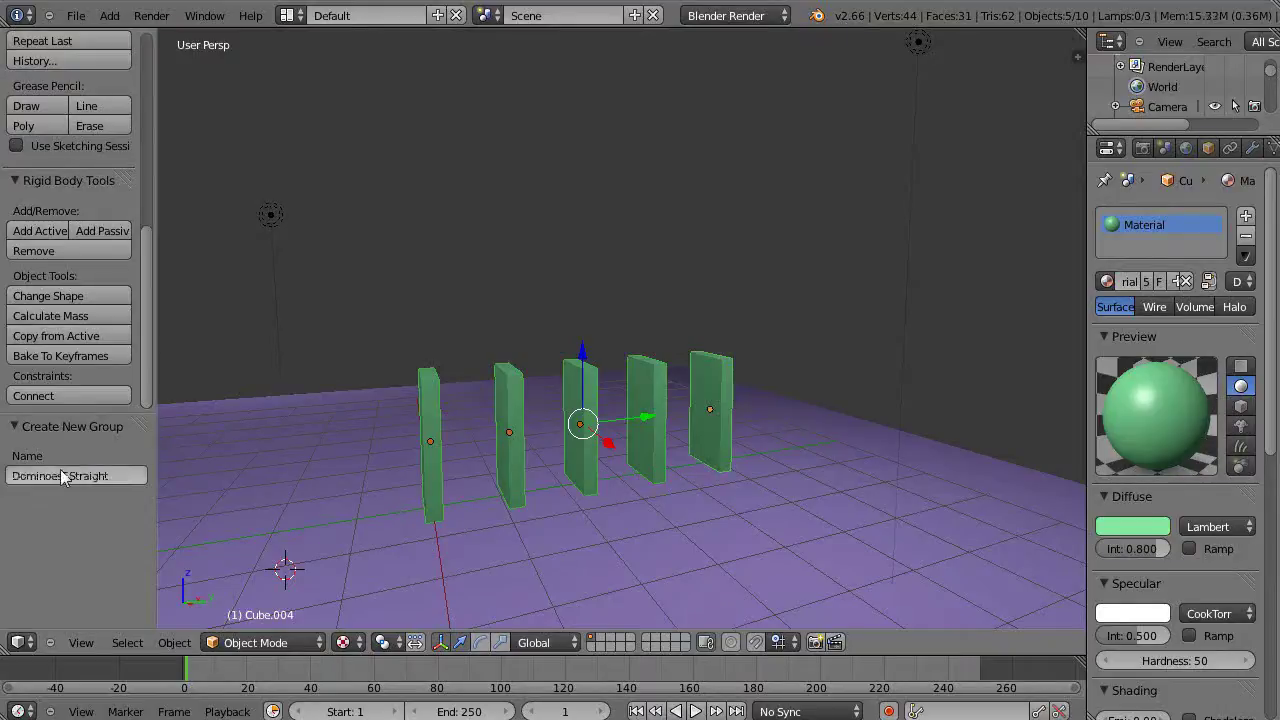
key(Return)
click(64, 475)
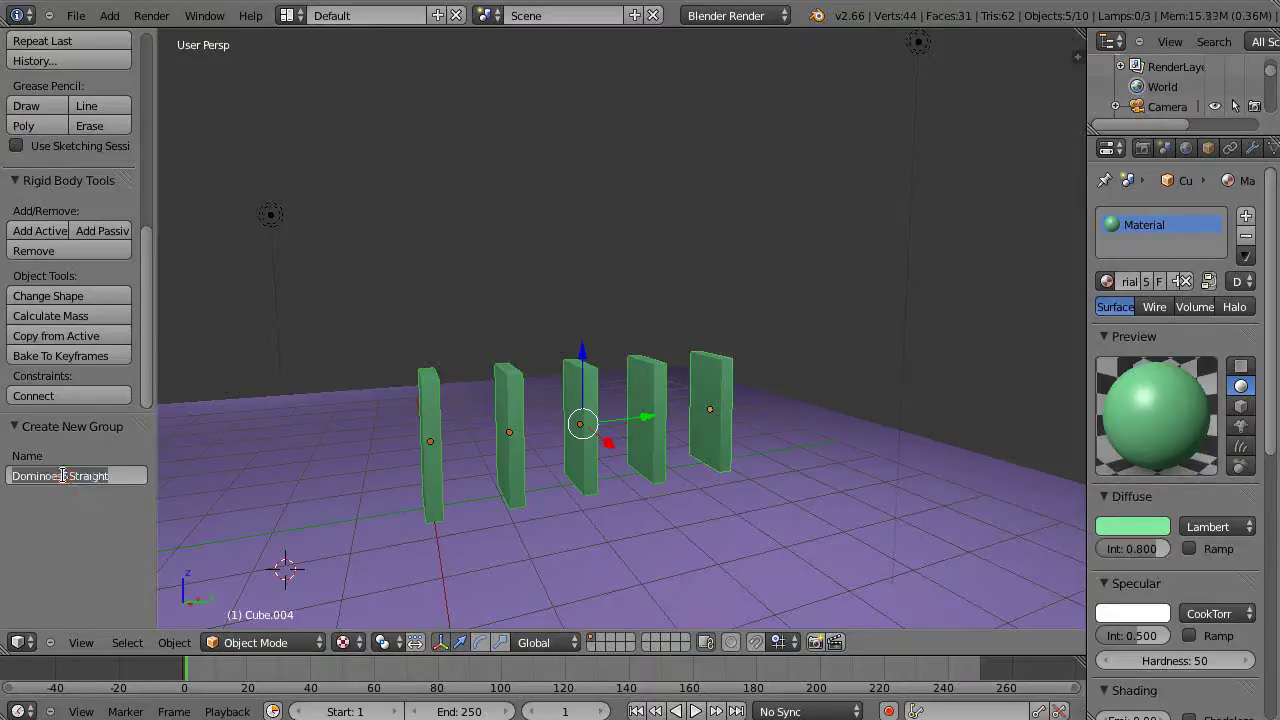
key(Return)
click(66, 477)
key(BackSpace)
key(BackSpace)
key(BackSpace)
key(BackSpace)
key(BackSpace)
key(BackSpace)
key(BackSpace)
key(BackSpace)
text(5GreenStraight)
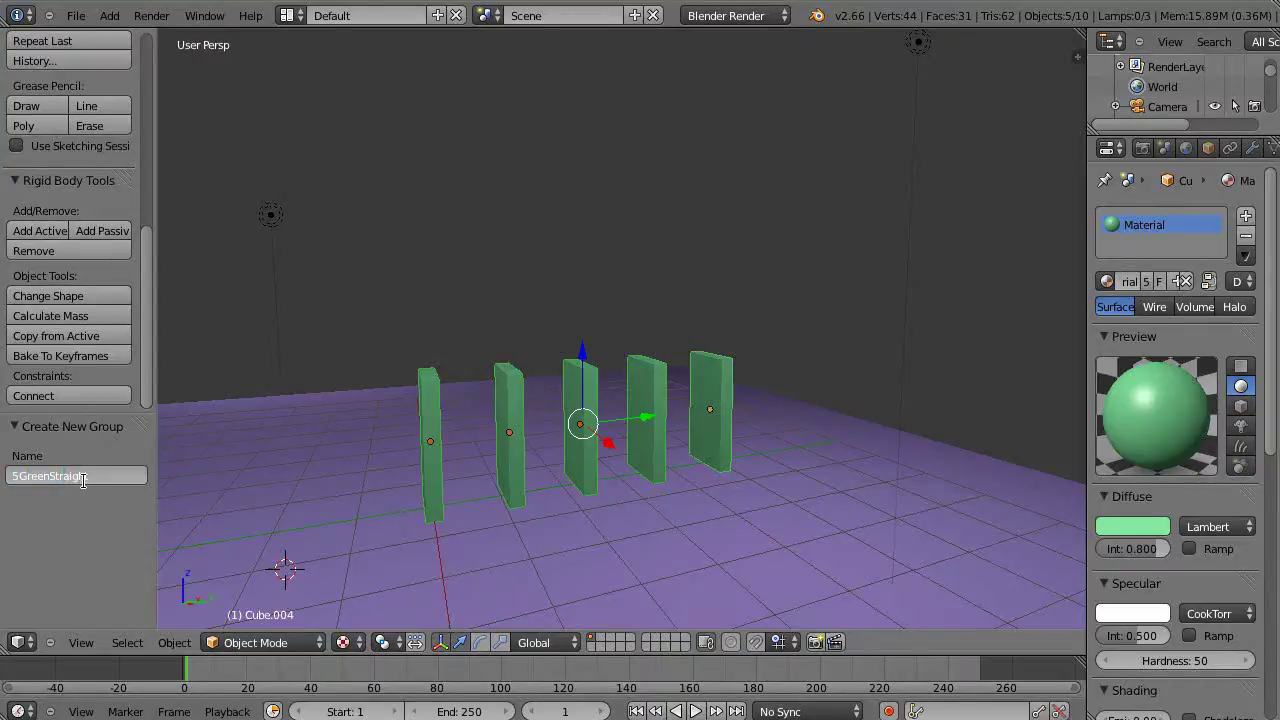
text(Dominoes)
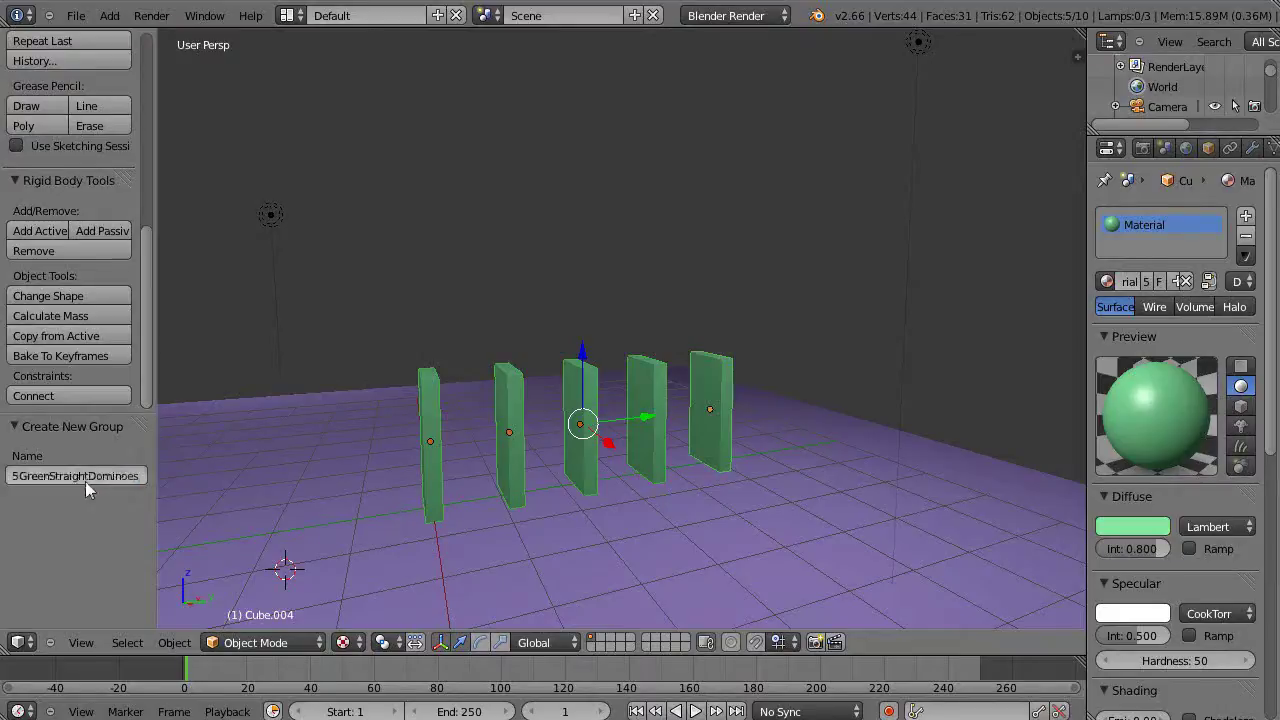
key(Return)
Step: Duplicate the leftmost domino in place, creating Cube.005
scroll(520, 453, down, 4)
scroll(521, 456, up, 4)
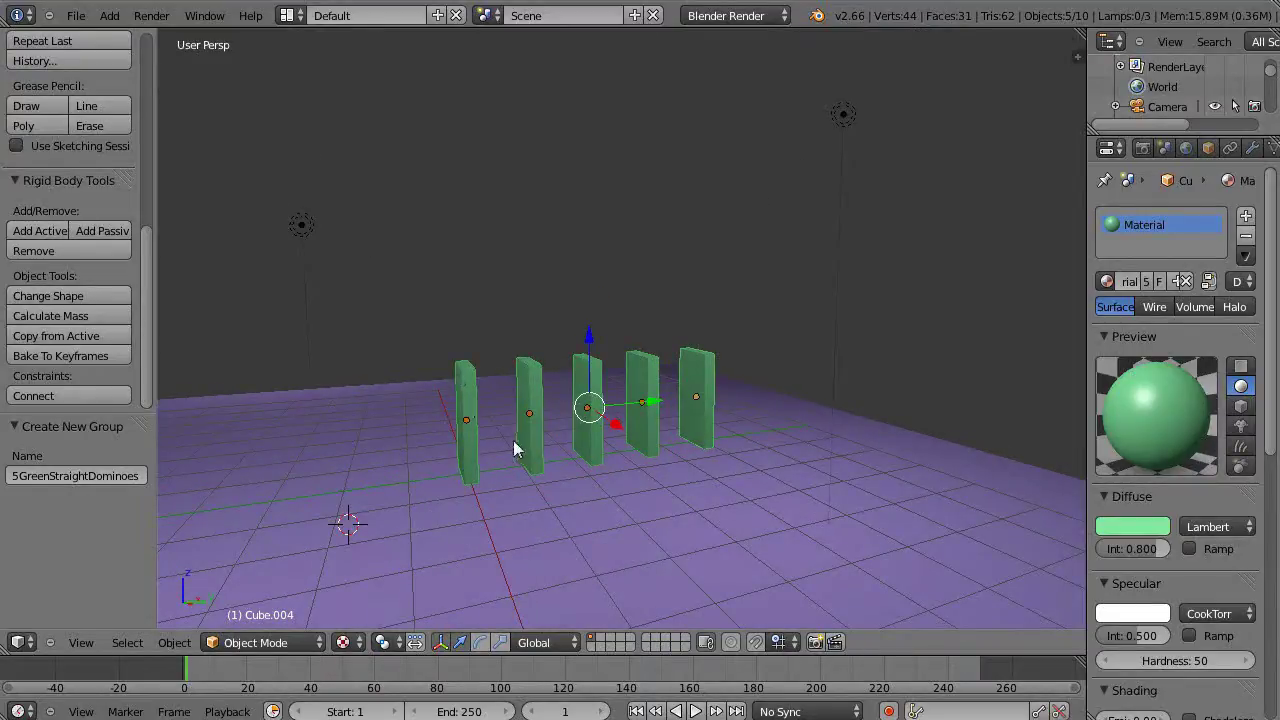
right_click(468, 421)
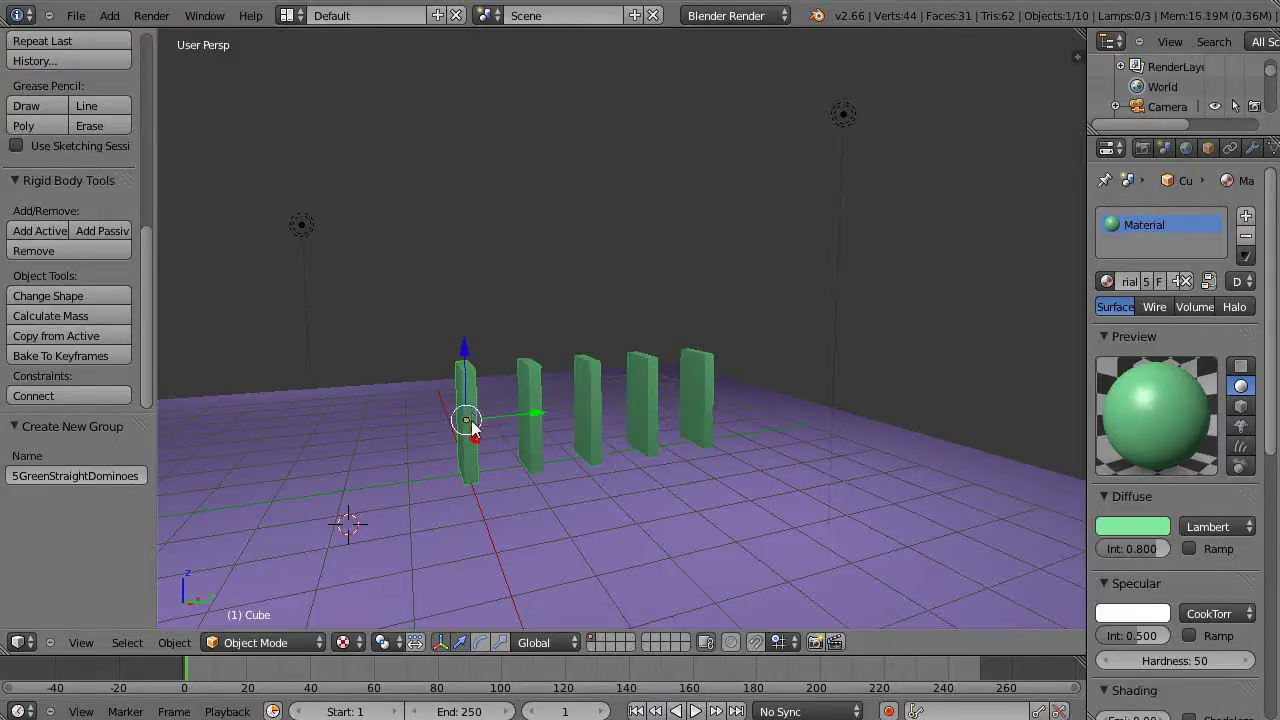
key(shift+d)
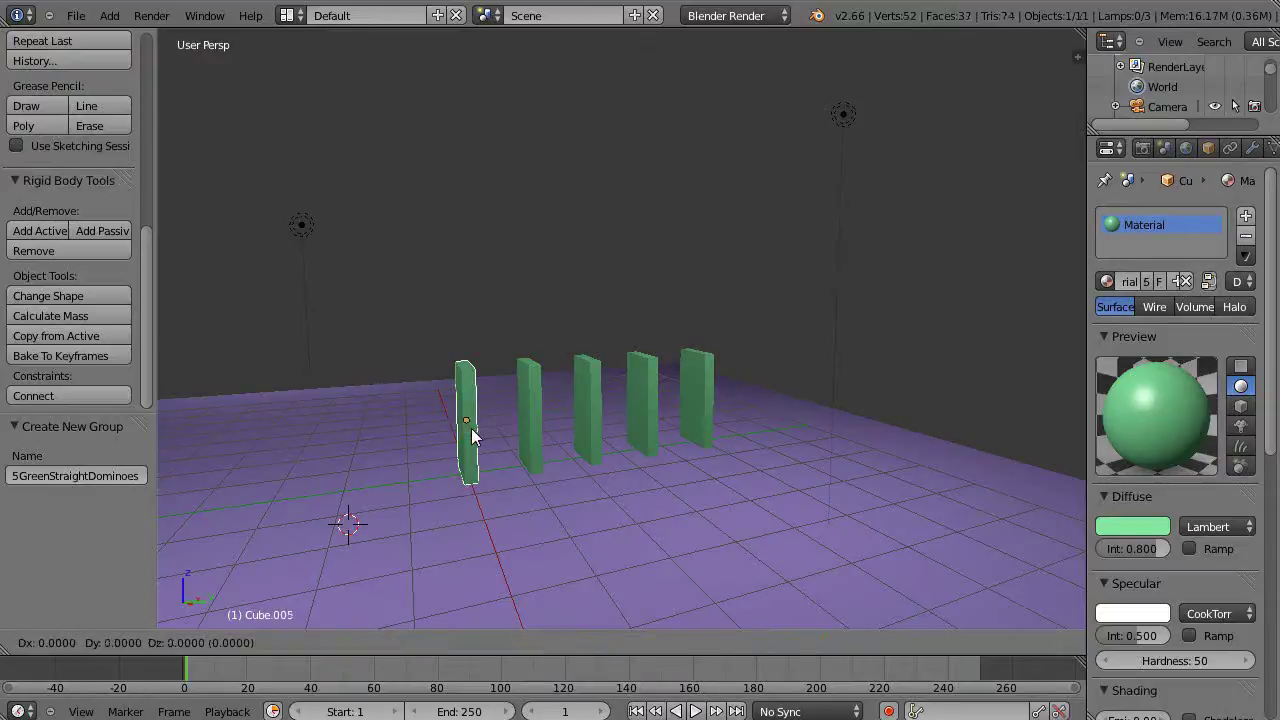
right_click(472, 433)
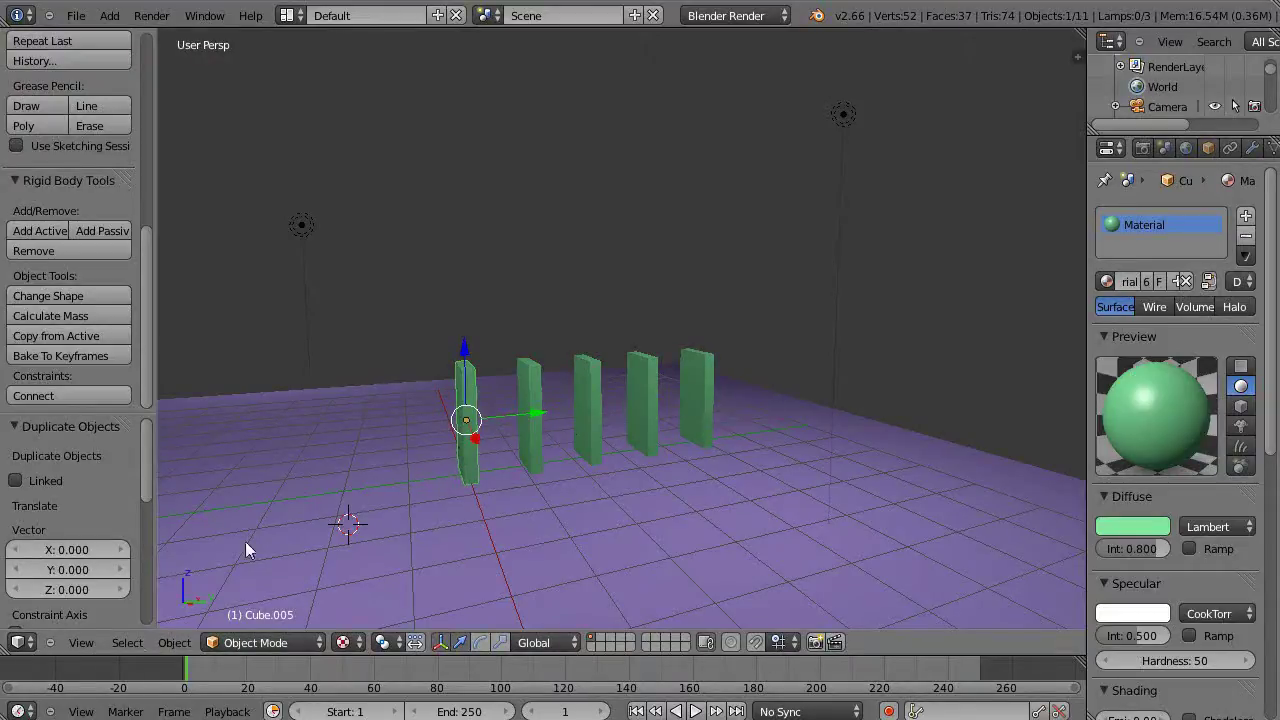
Step: Remove the copy from the active group
click(172, 643)
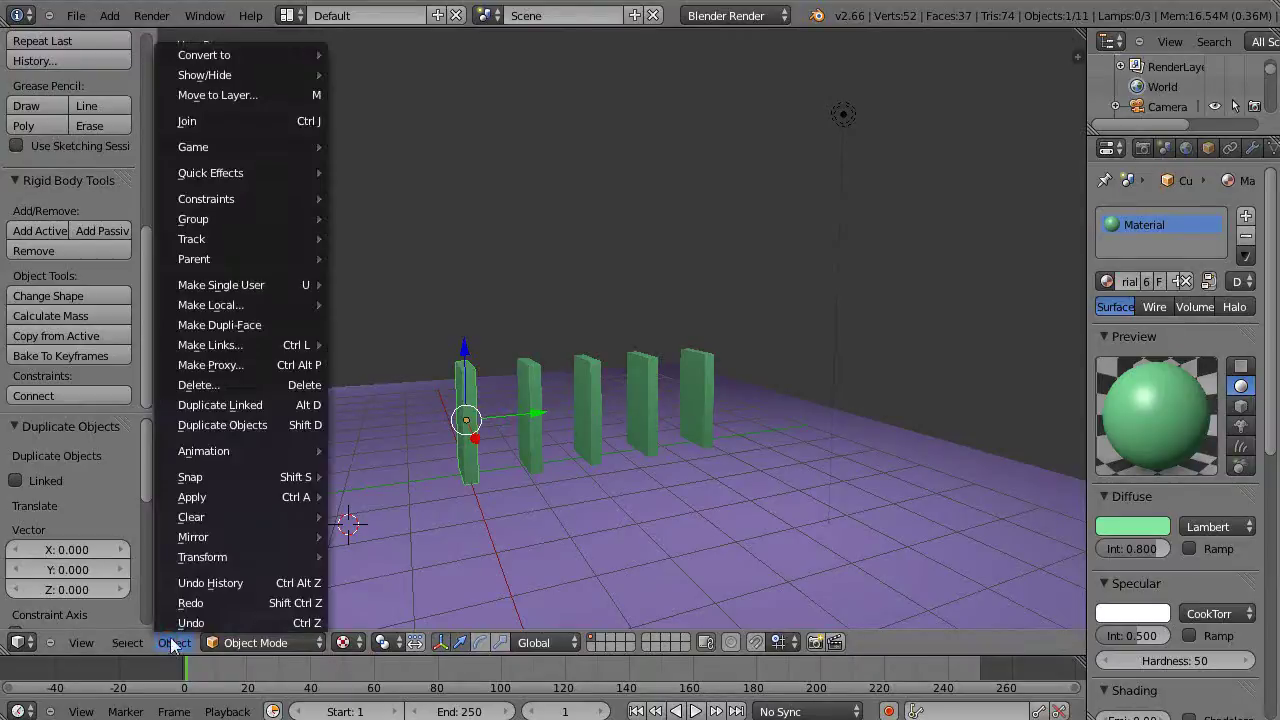
mouse_move(218, 224)
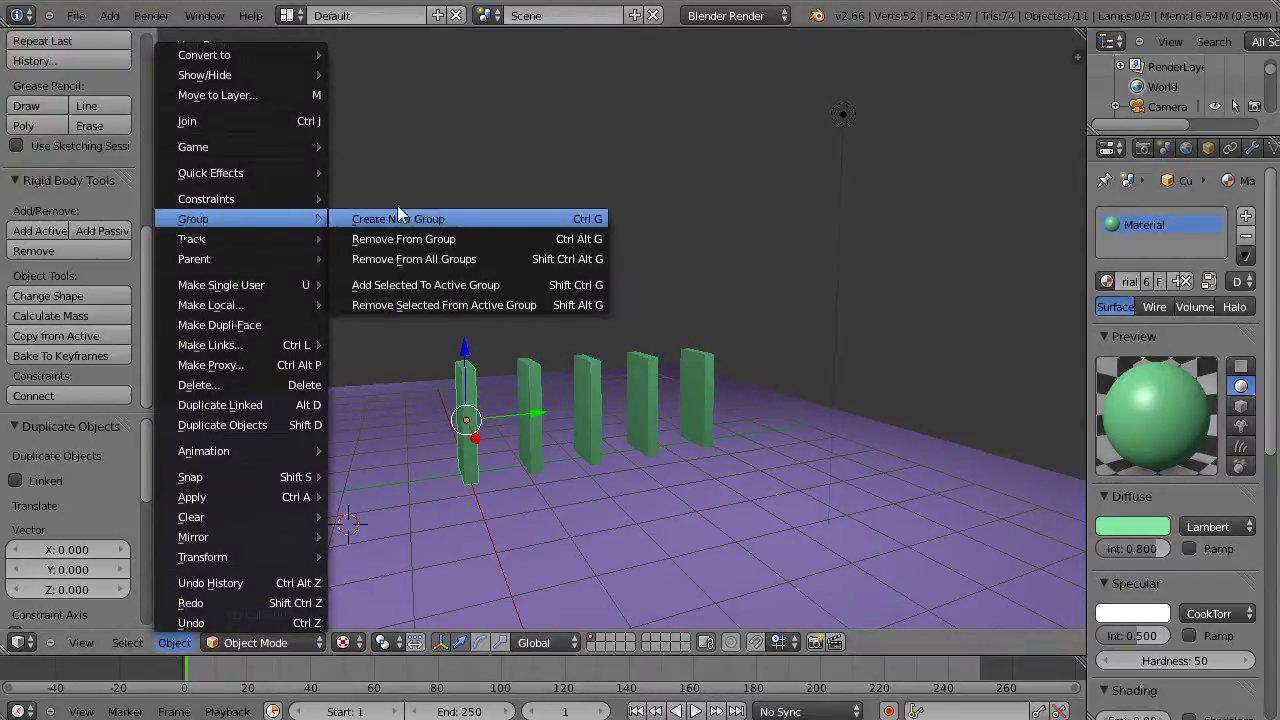
click(397, 305)
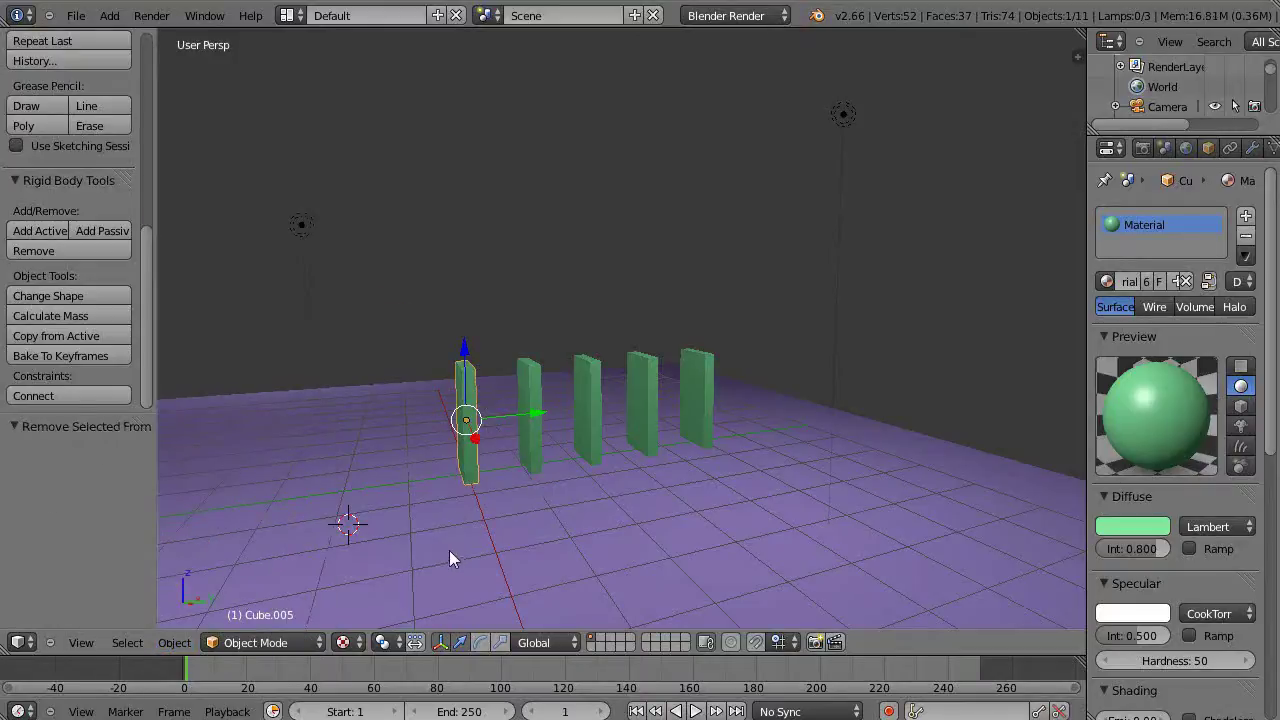
Step: Move the copied domino along X to 5.994
middle_drag(450, 550, 602, 552)
scroll(606, 551, down, 3)
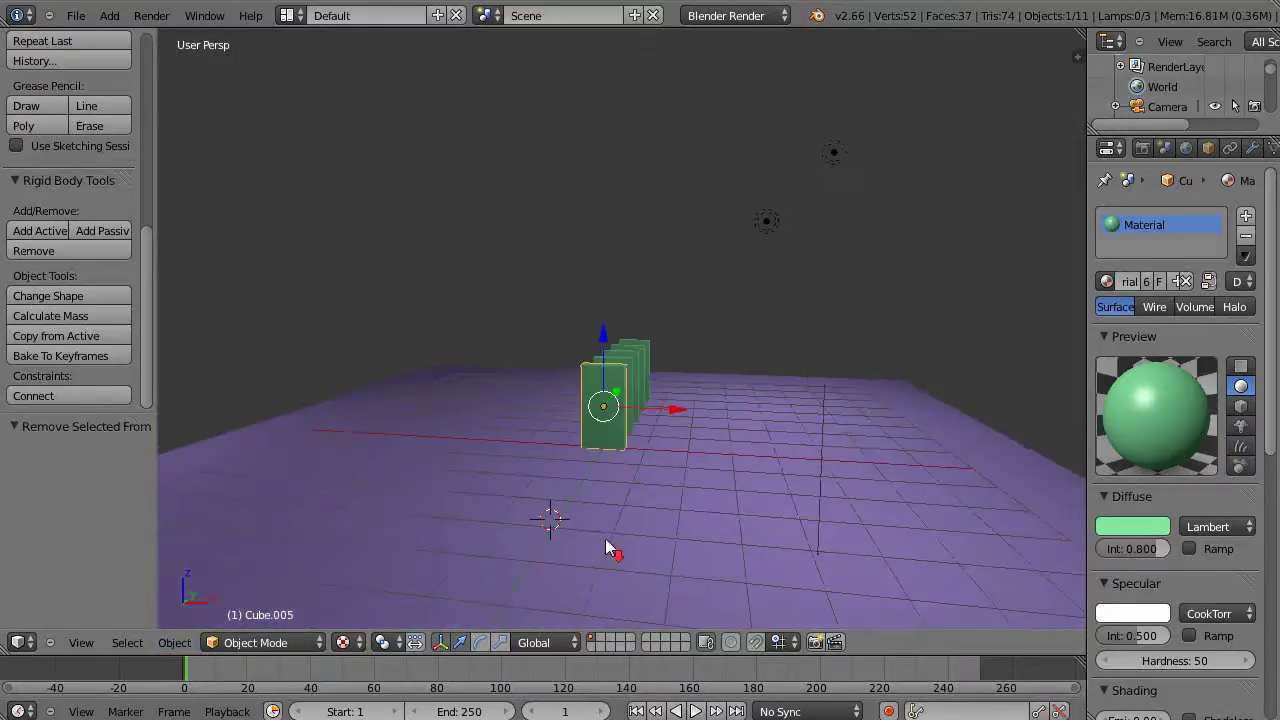
drag(674, 407, 856, 423)
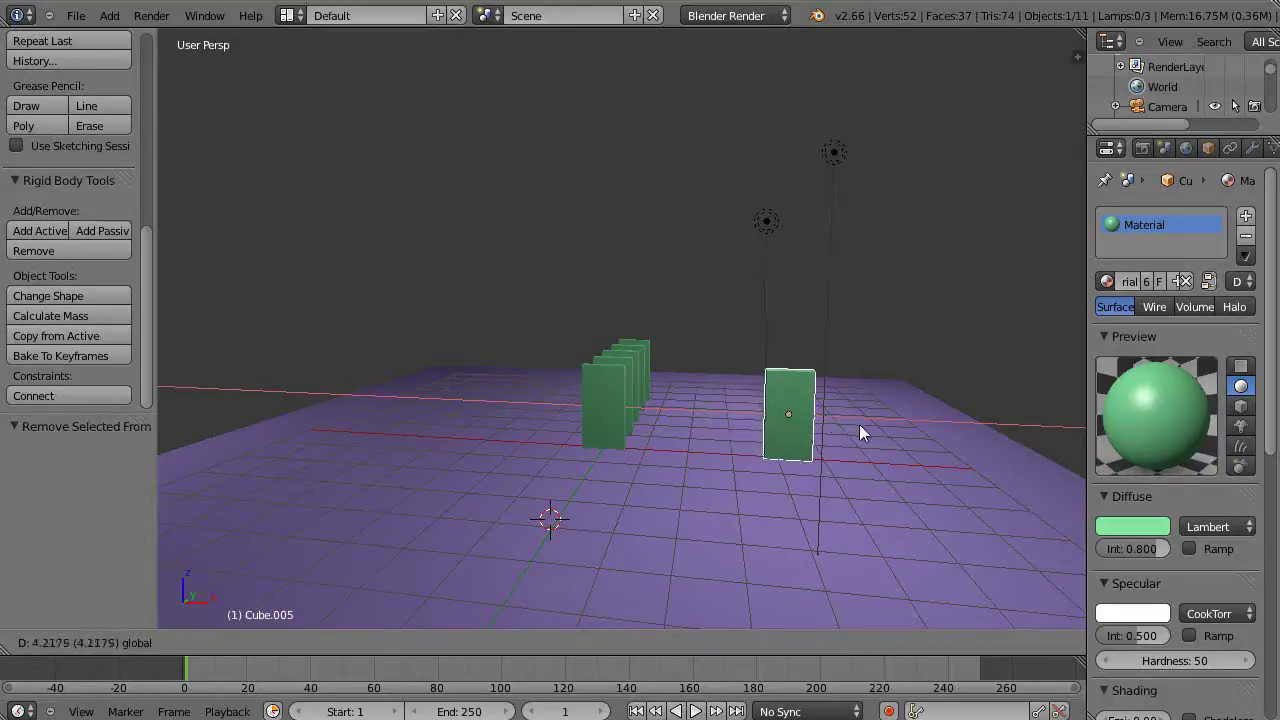
click(945, 447)
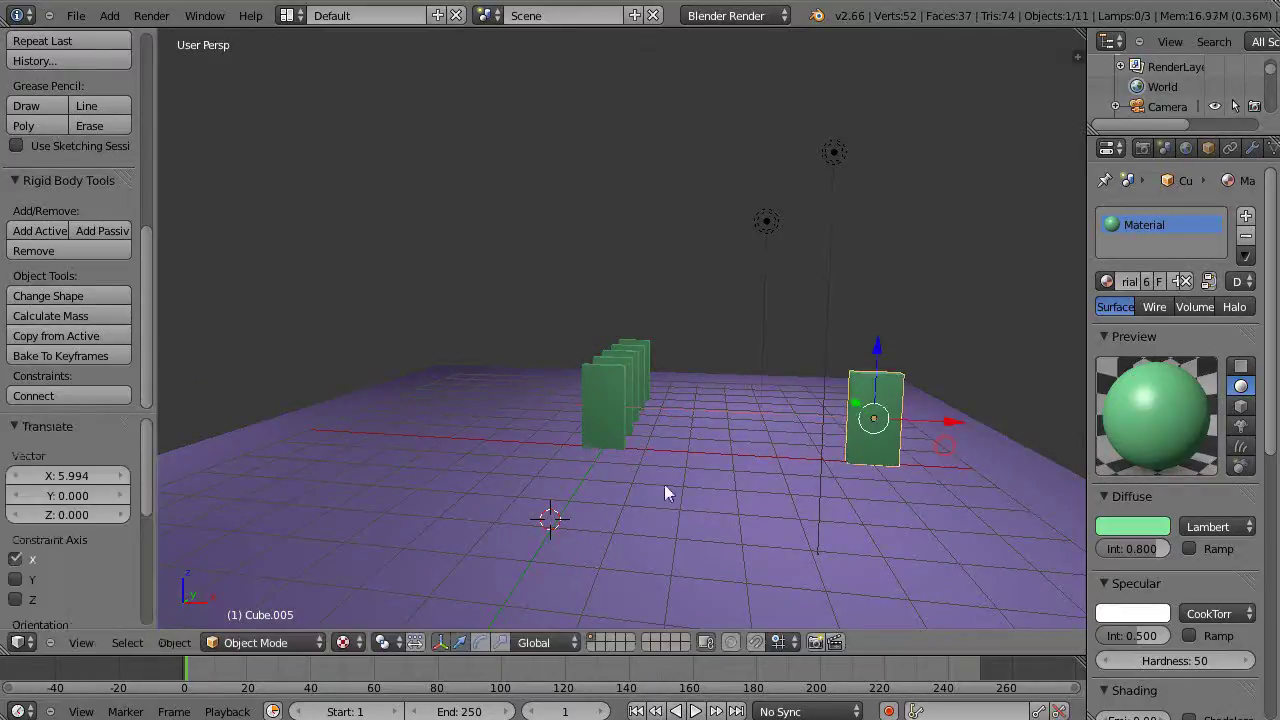
Step: Make the copy single-user with its own material and set its diffuse colour to red
middle_drag(545, 480, 645, 532)
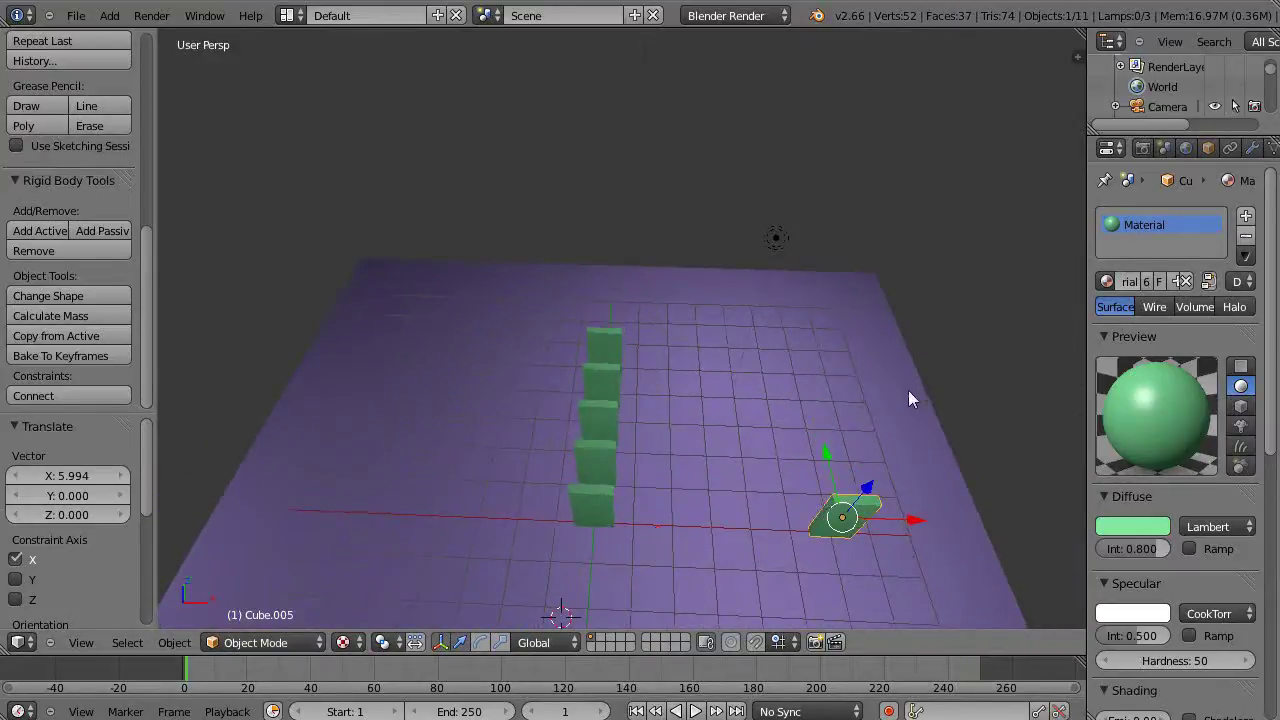
key(u)
click(763, 463)
click(1103, 522)
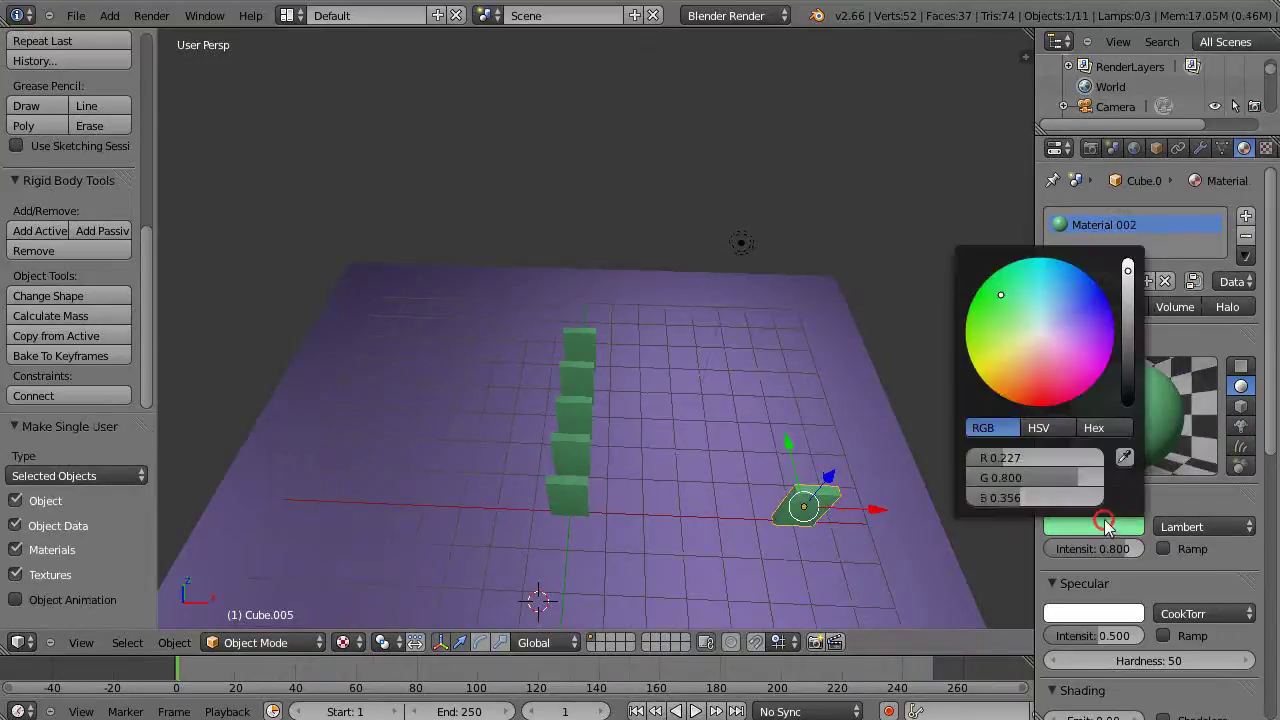
drag(1022, 392, 1041, 401)
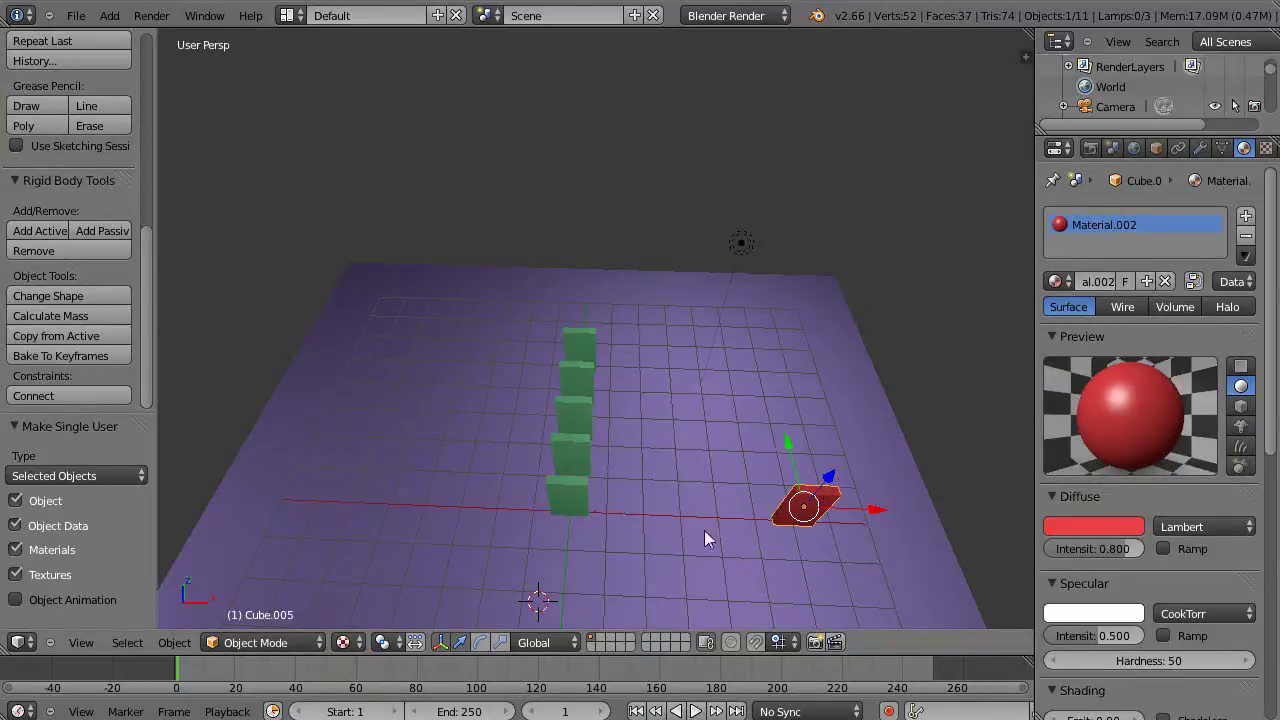
Step: Snap the 3D cursor to the world centre and switch to top orthographic view
key(shift+s)
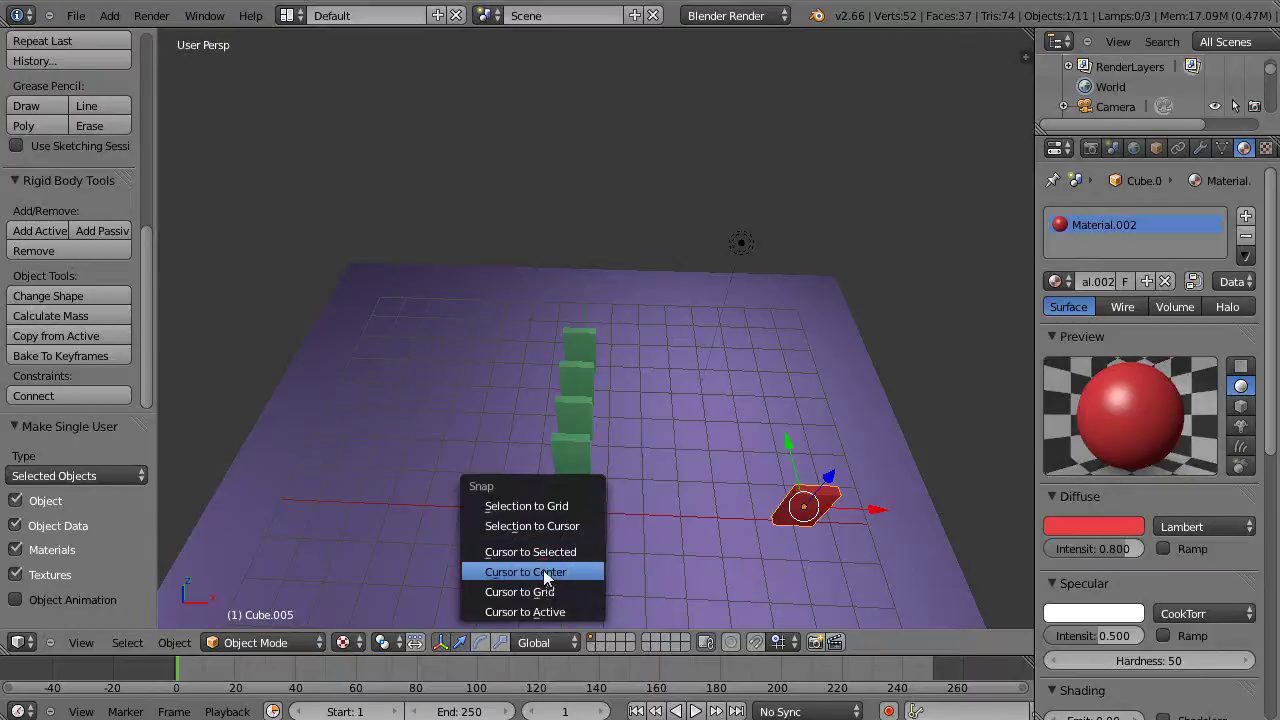
click(543, 571)
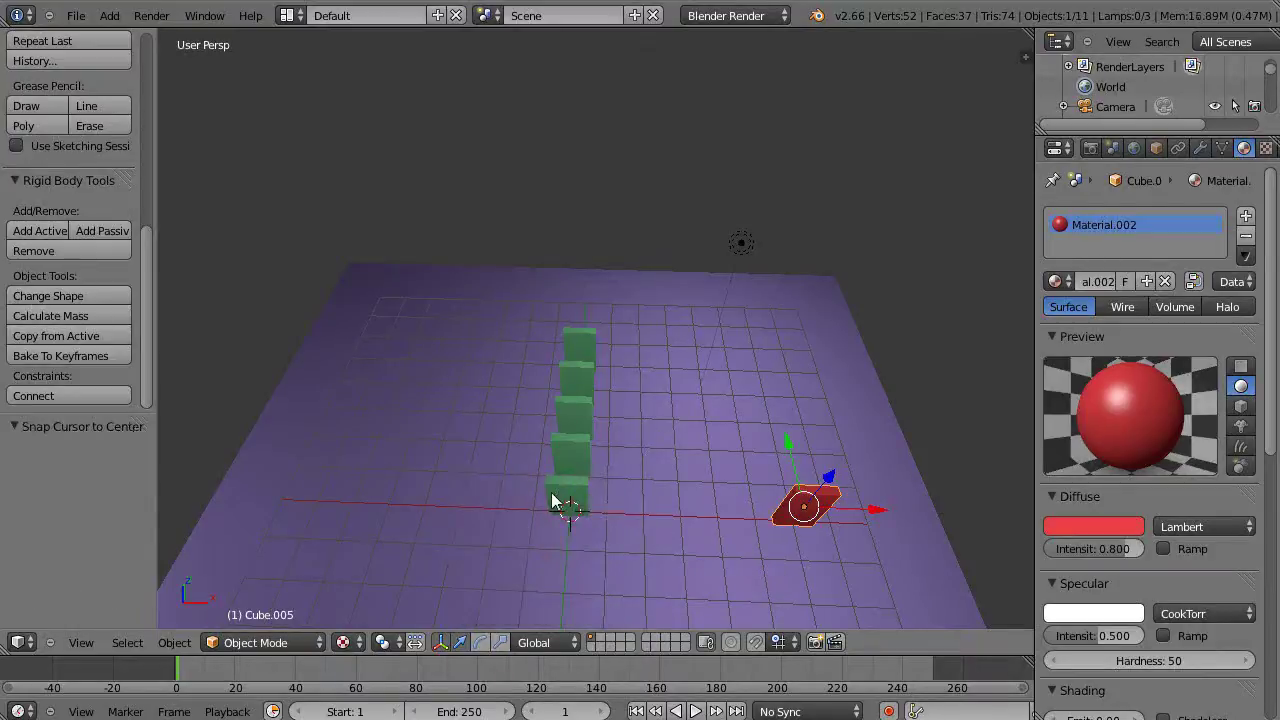
middle_drag(551, 495, 567, 560)
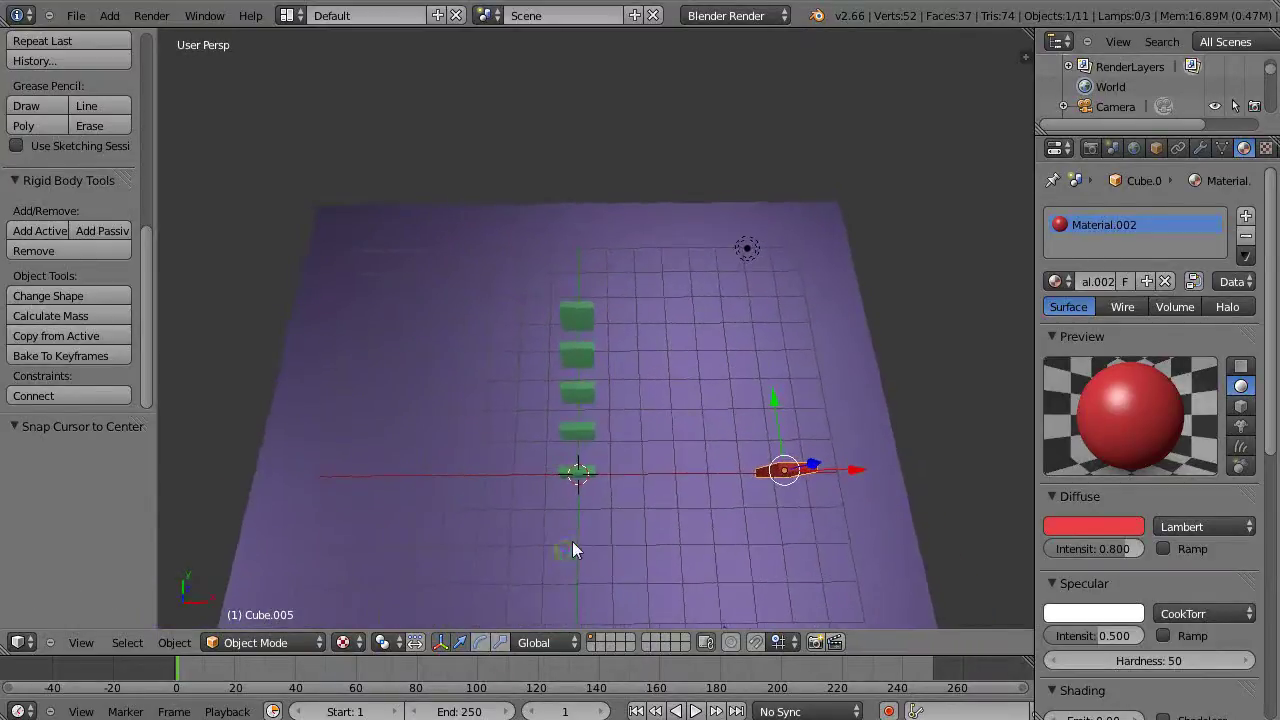
key(KP_7)
key(KP_5)
scroll(632, 549, up, 2)
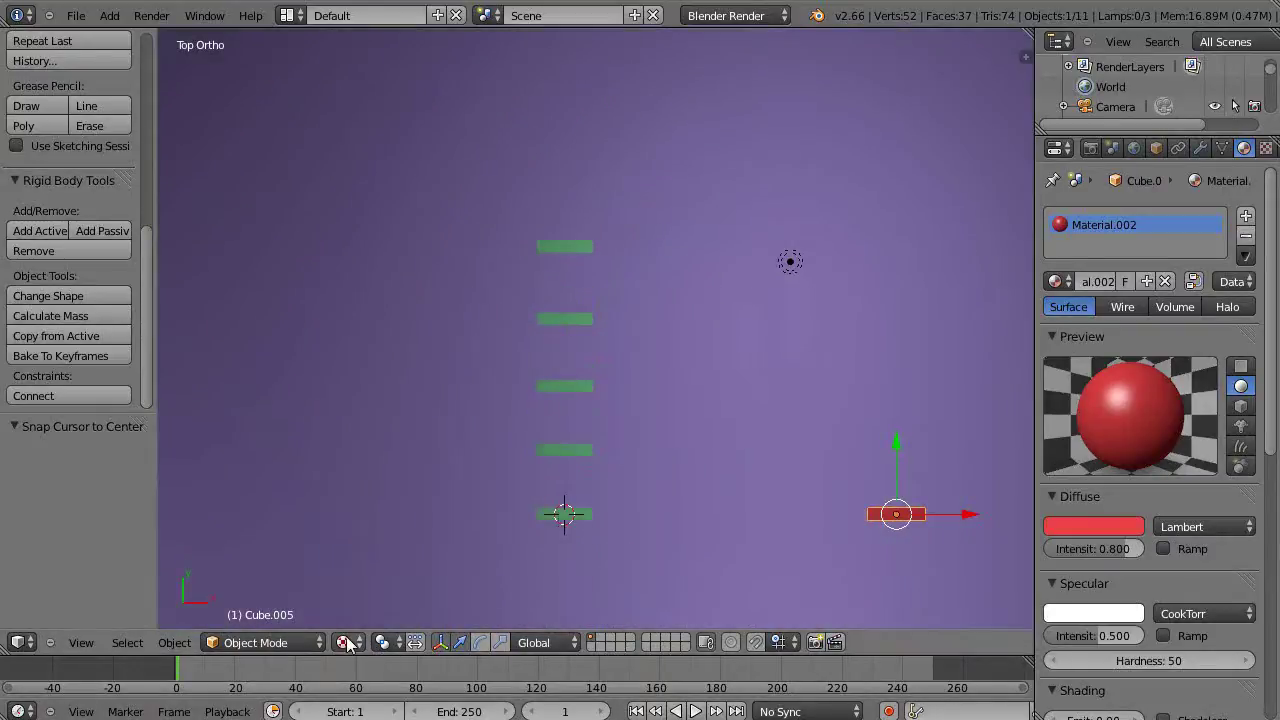
Step: Set the pivot point to 3D Cursor
click(382, 645)
click(385, 645)
click(385, 645)
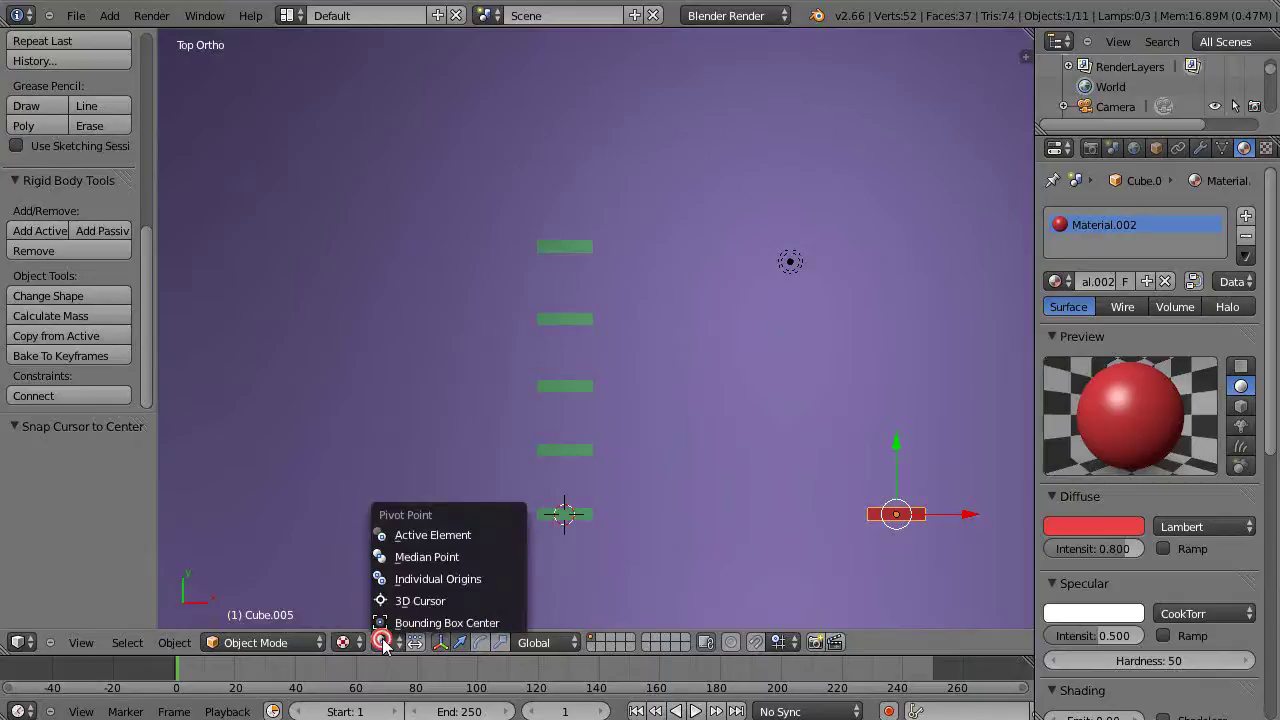
click(400, 600)
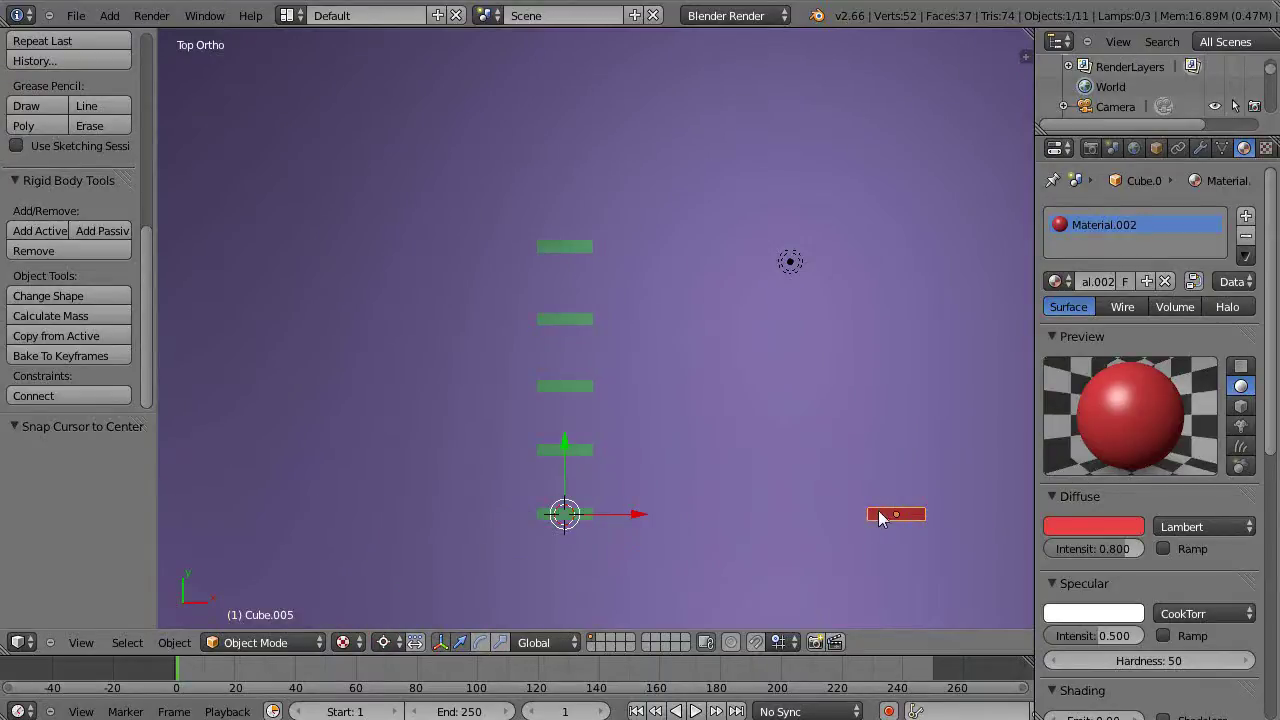
Step: Duplicate the red domino three times, turning each copy 10° about Z around the cursor
key(shift+d)
text(r)
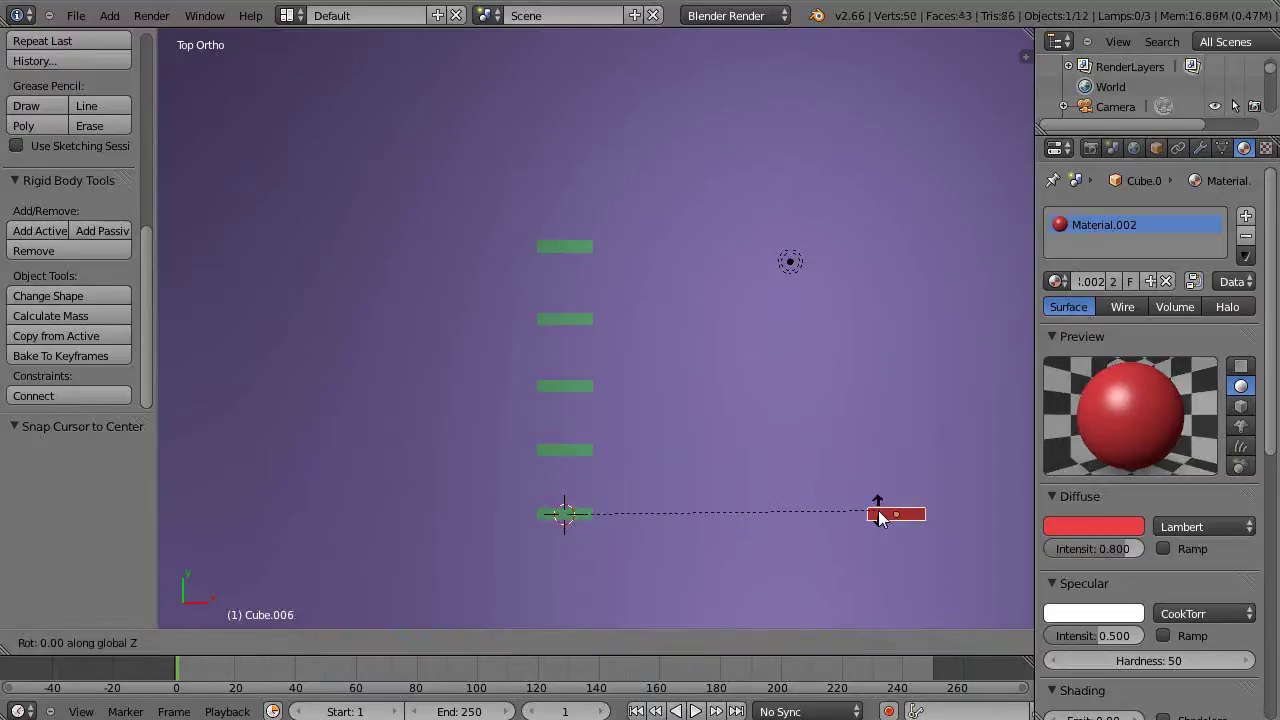
text(15)
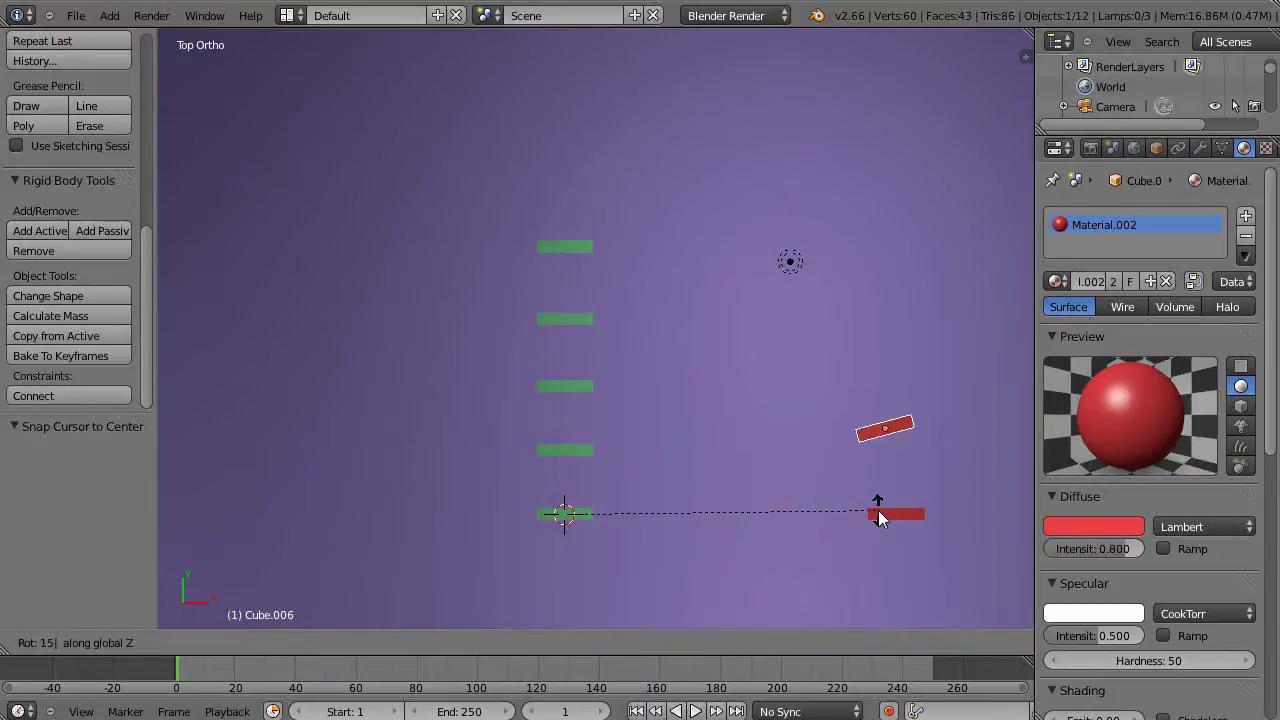
key(Escape)
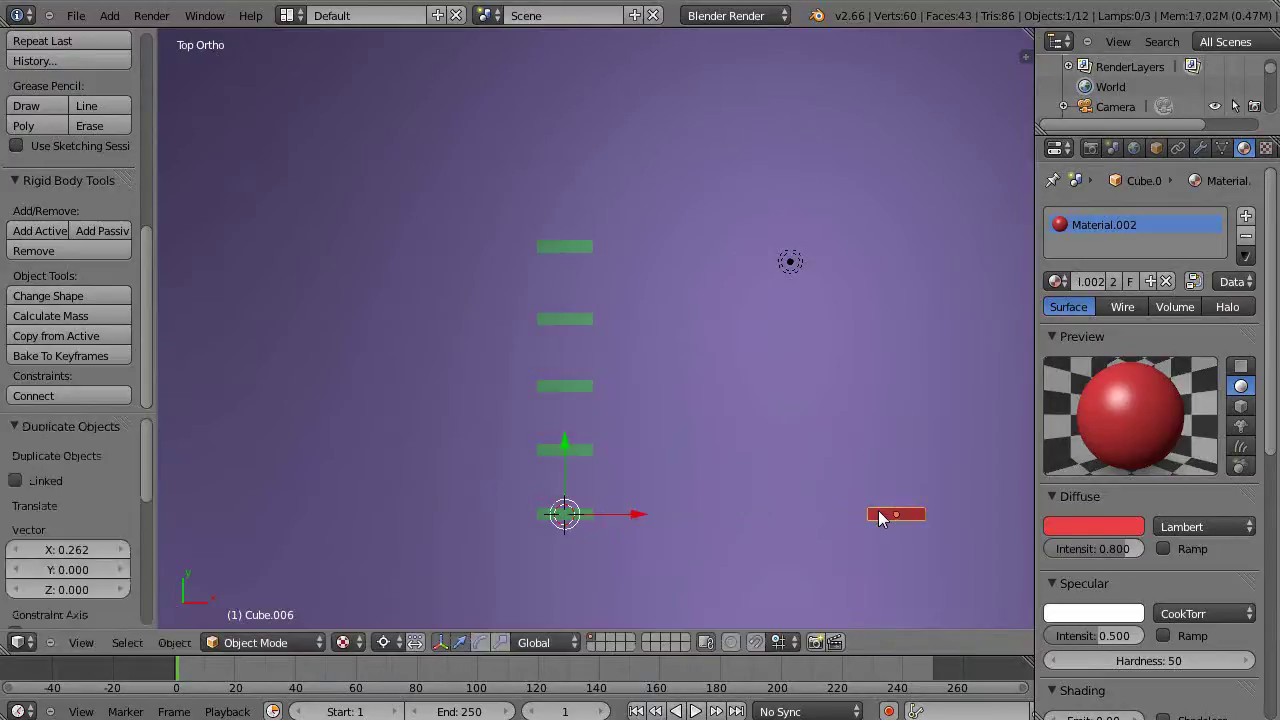
text(z10)
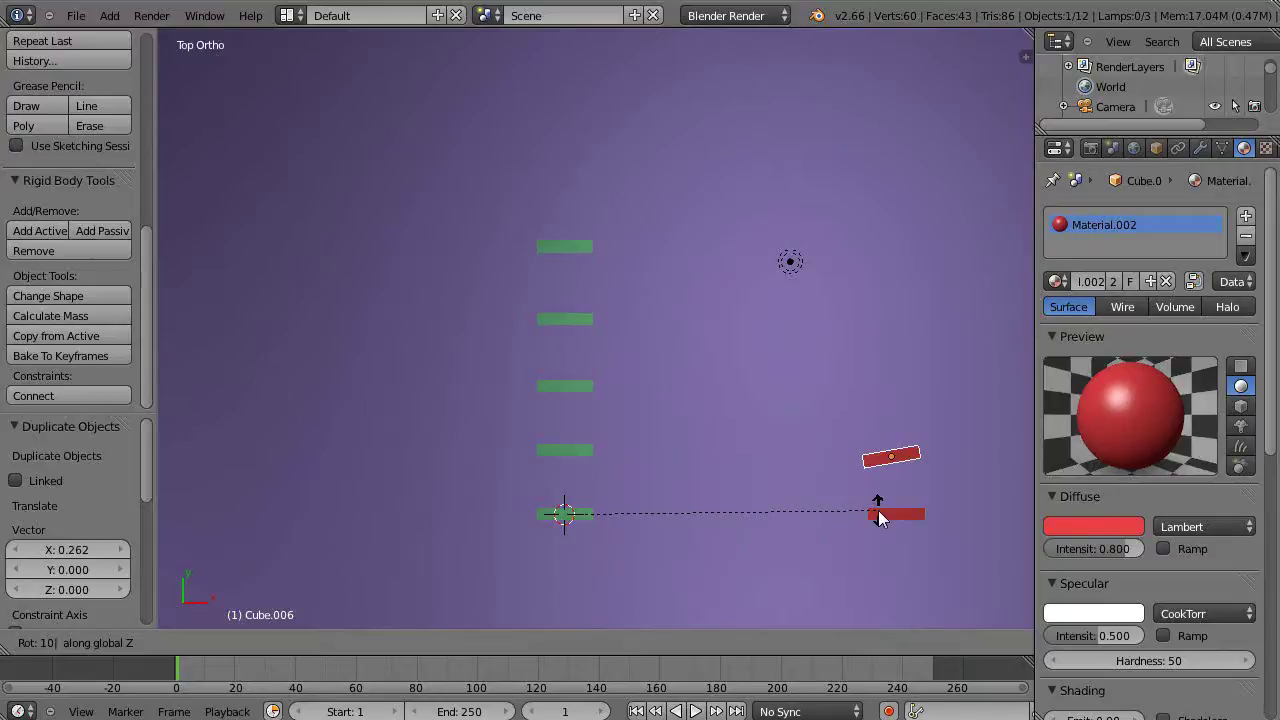
key(Return)
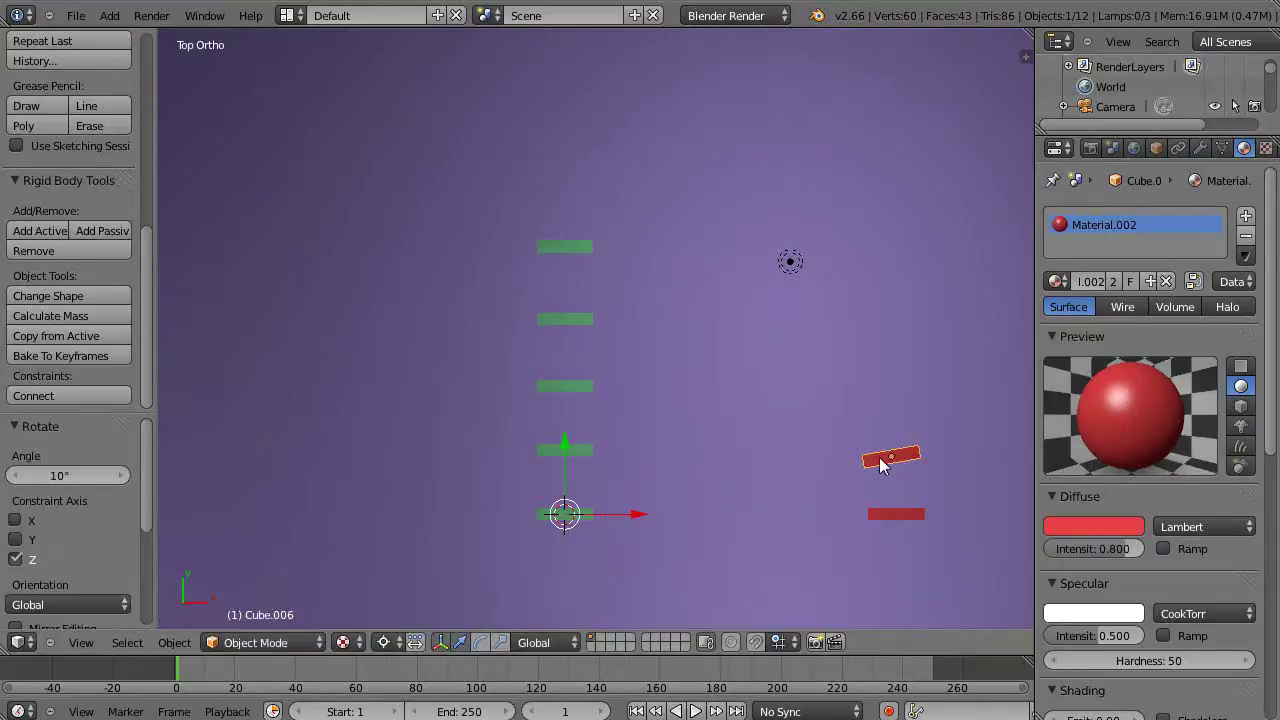
key(shift+d)
text(r)
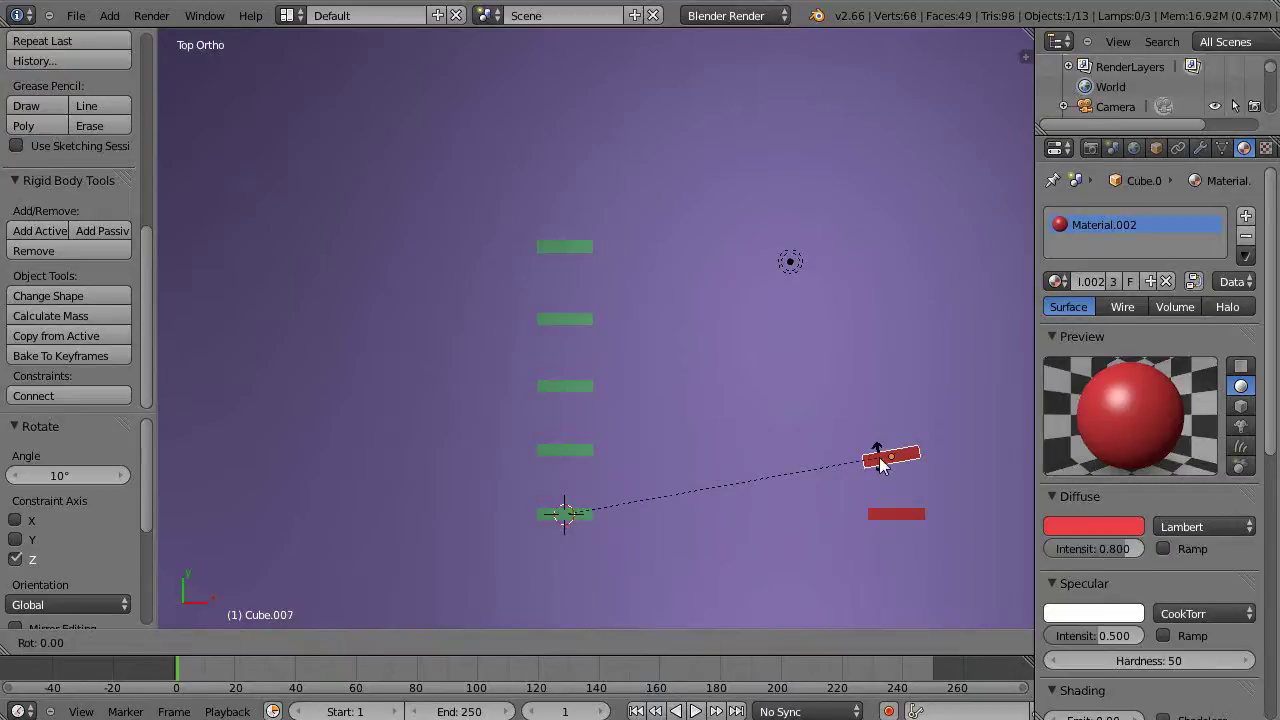
text(10)
key(Return)
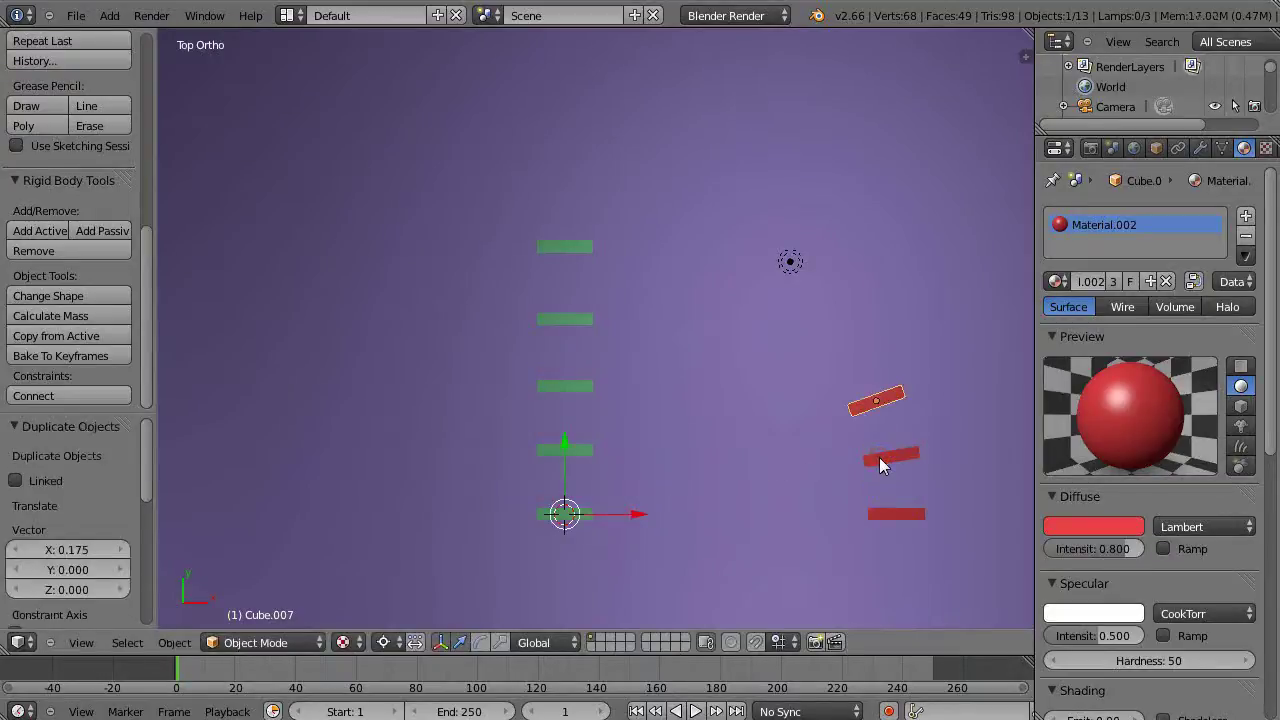
key(shift+d)
text(rz1)
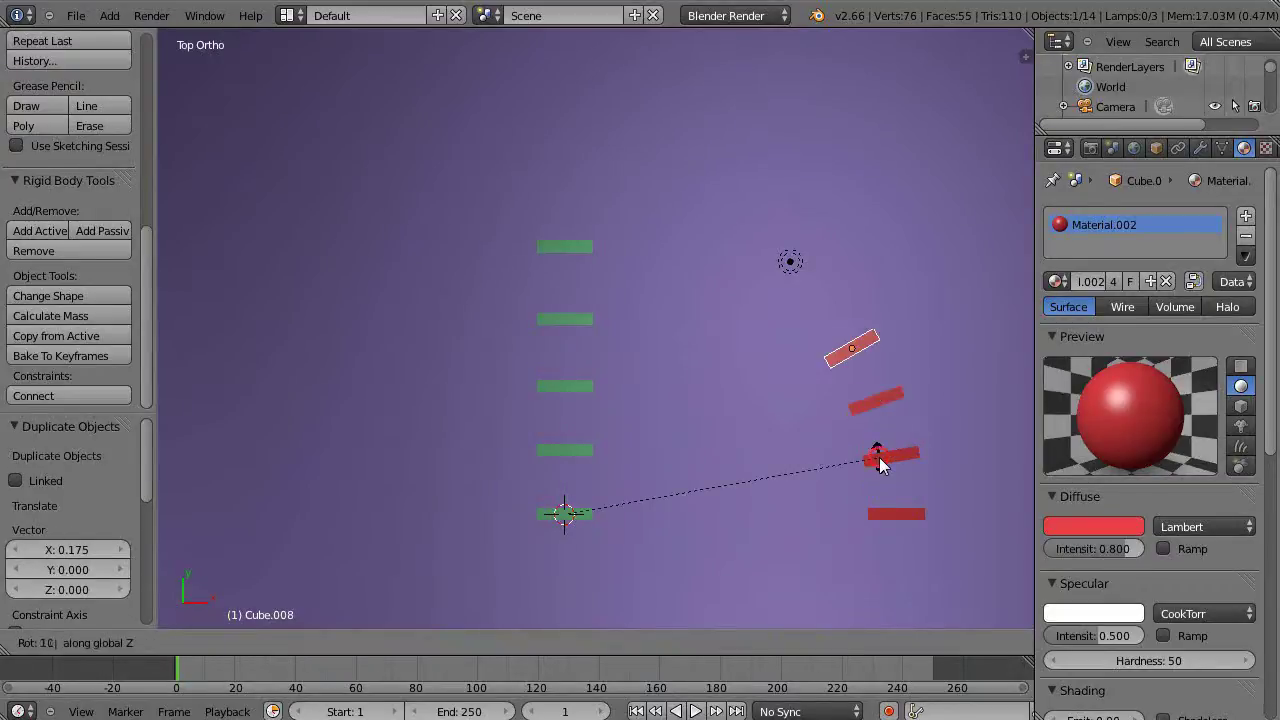
text(0)
key(Return)
Step: Add three more red domino copies, each rotated a further 10° about Z
key(shift+d)
text(rz10)
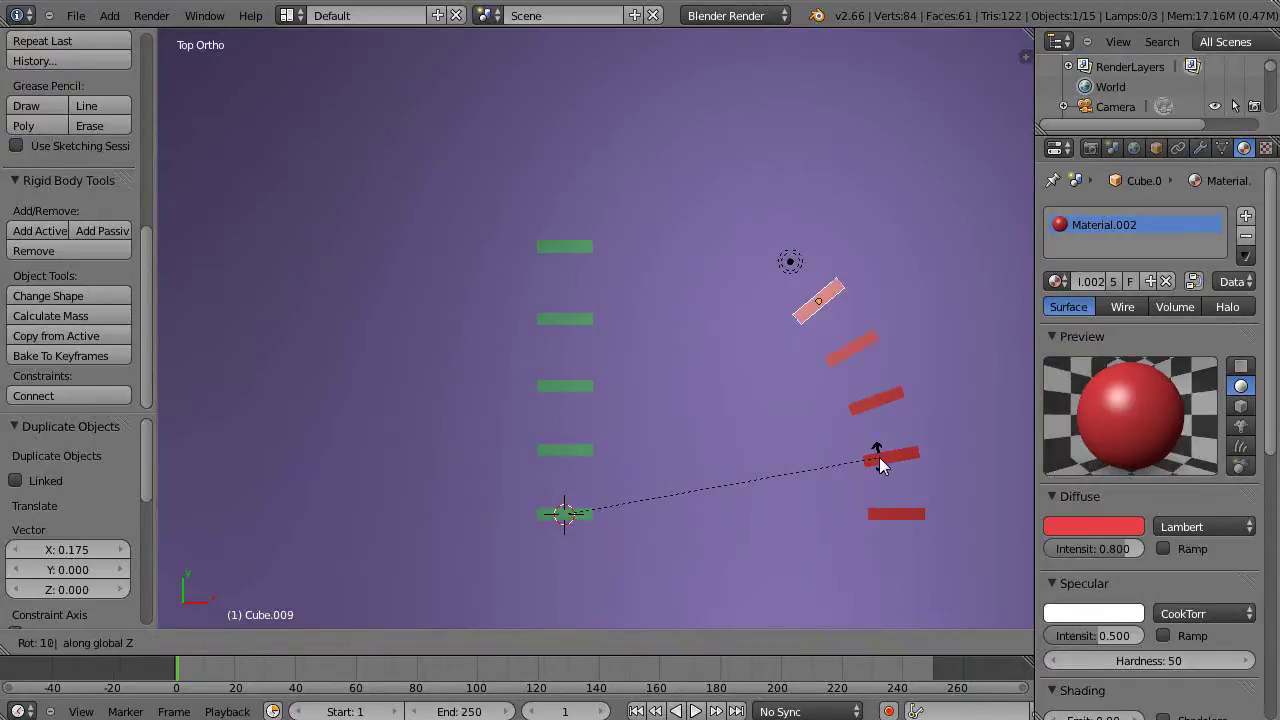
key(Return)
key(shift+d)
text(rz10)
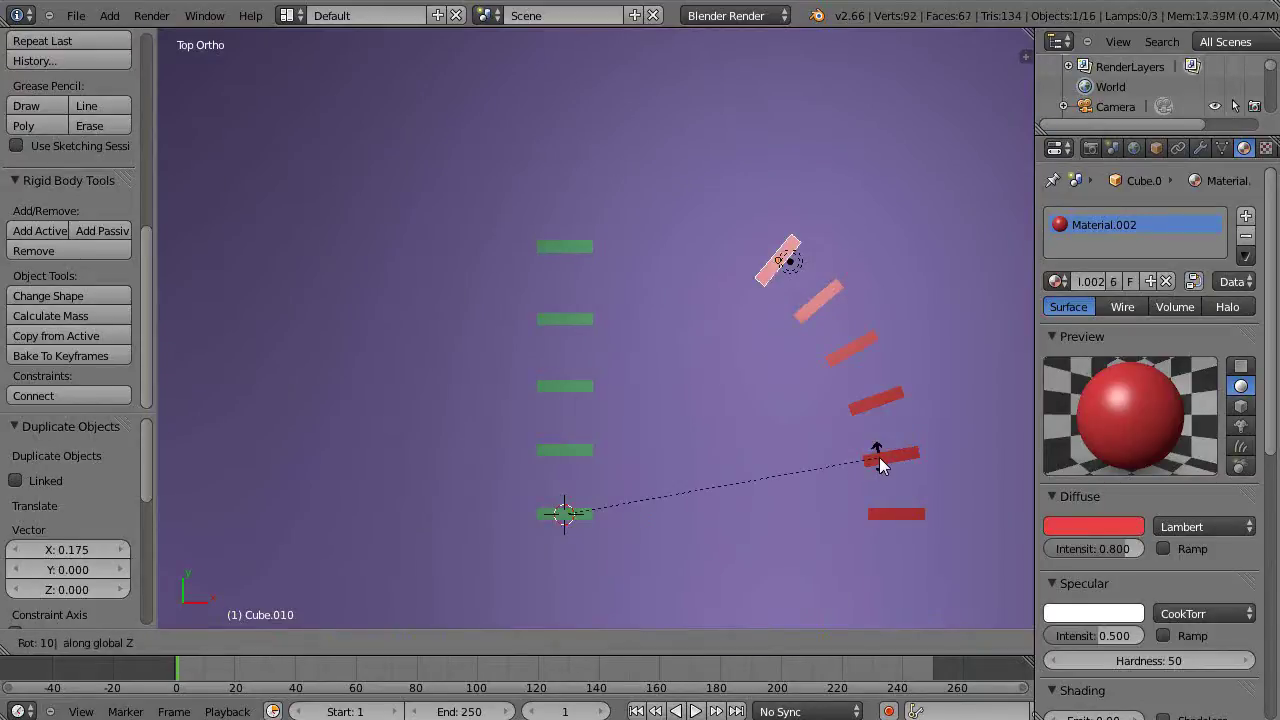
key(Return)
key(shift+d)
text(rz10)
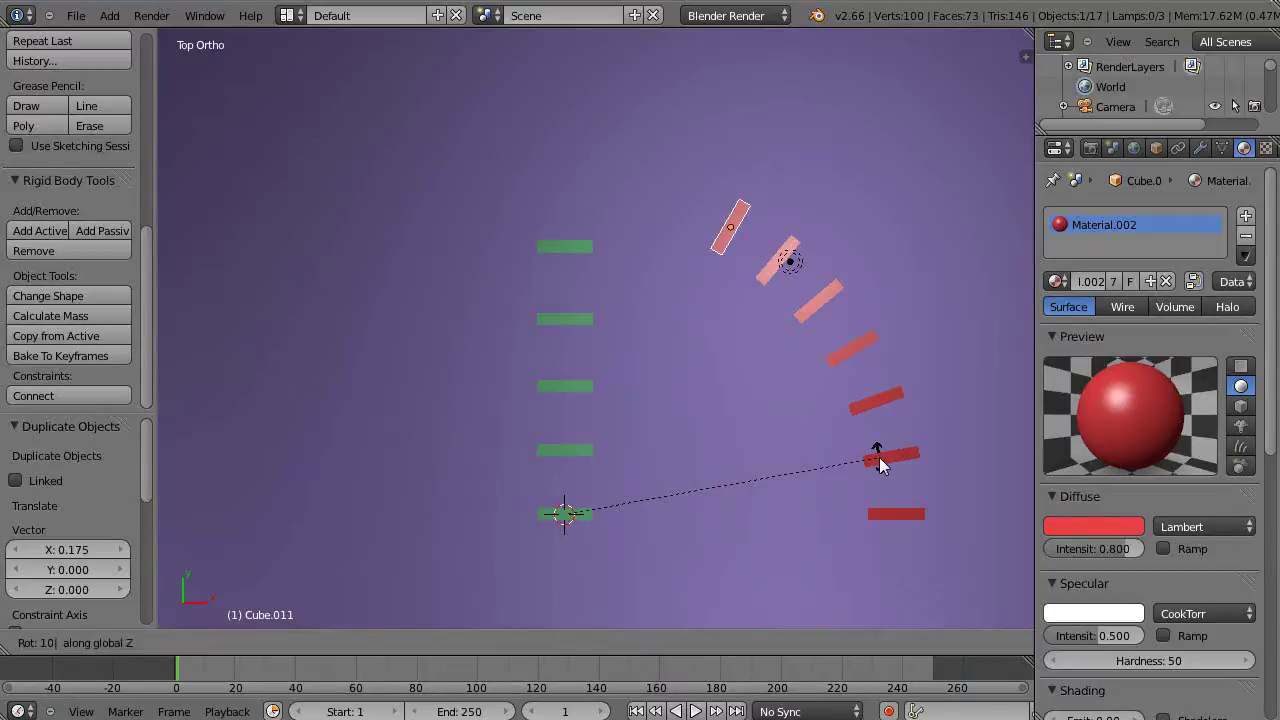
key(Return)
Step: Add three final 10° copies up to Cube.014, then delete the extra top domino
key(shift+d)
text(rz10)
key(Return)
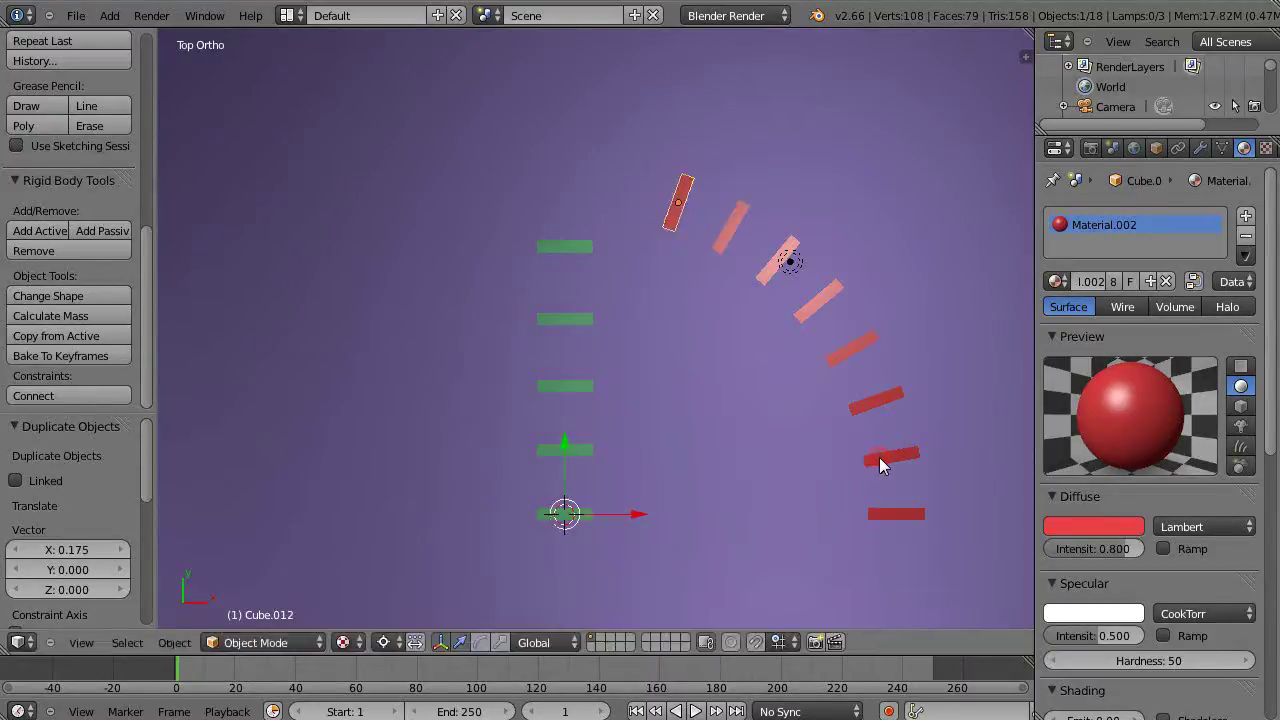
key(shift+d)
text(rz10)
key(Return)
key(shift+d)
text(rz1)
text(0)
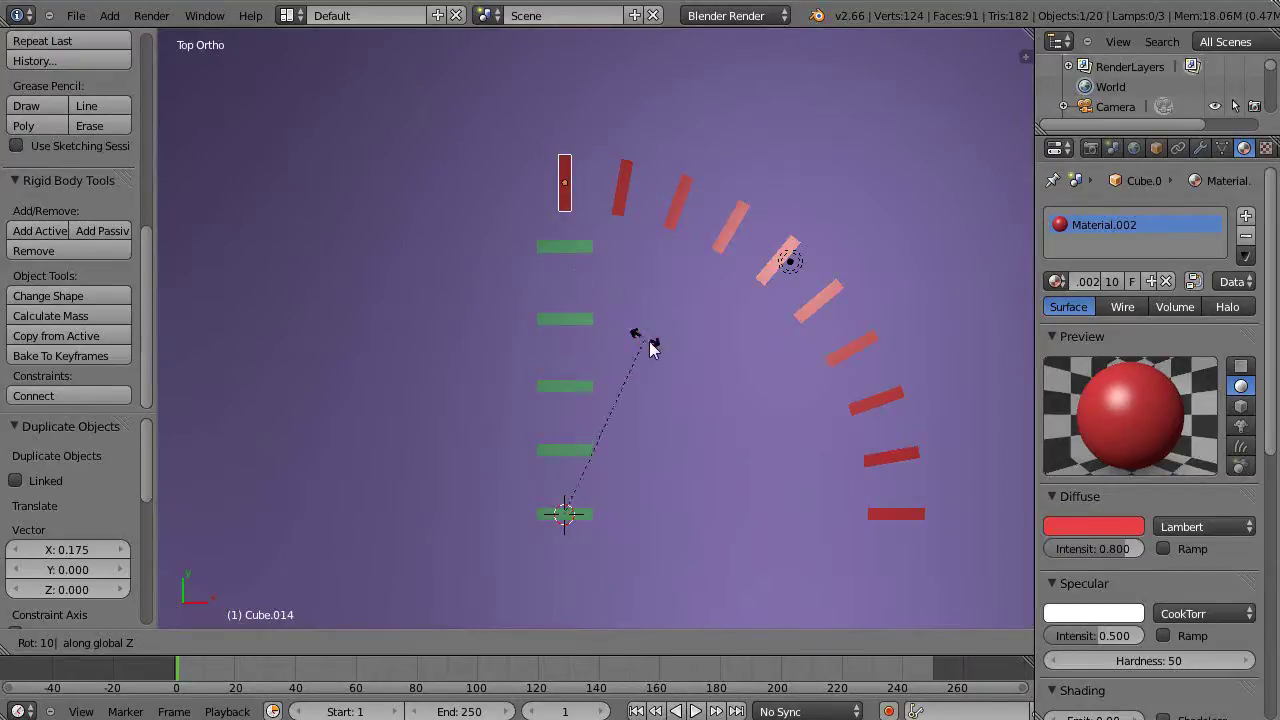
key(Return)
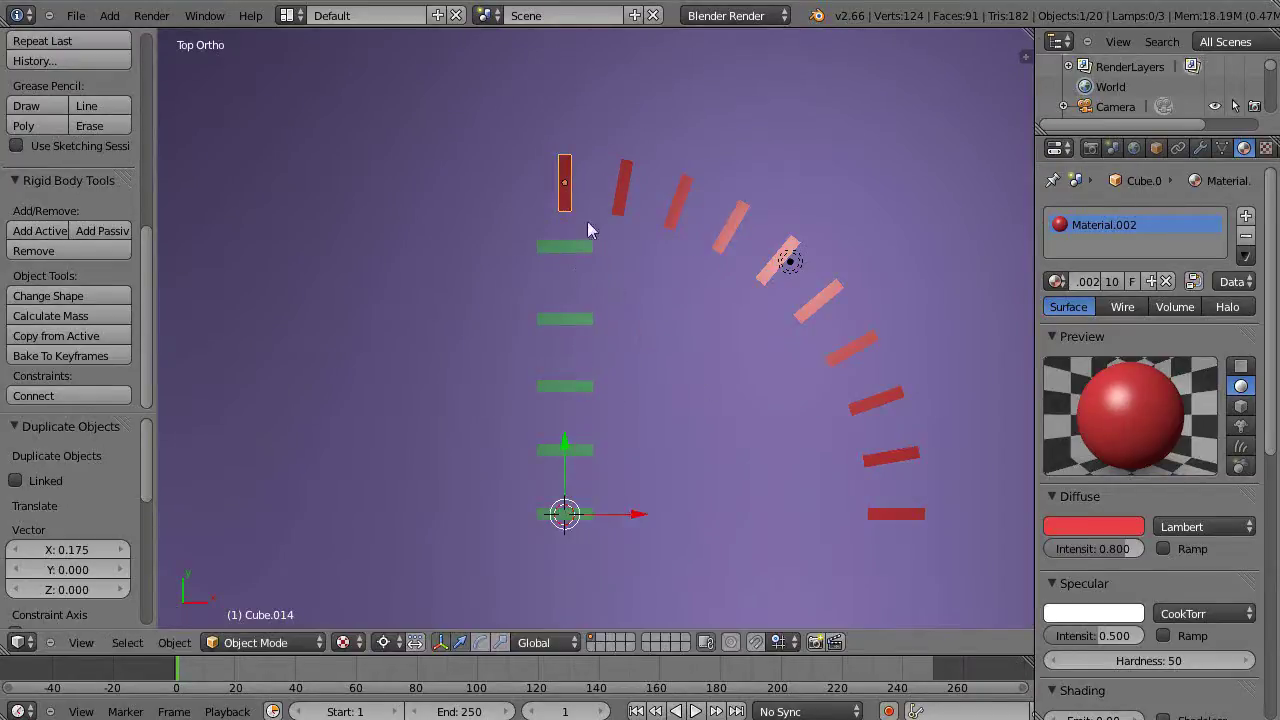
key(x)
click(668, 256)
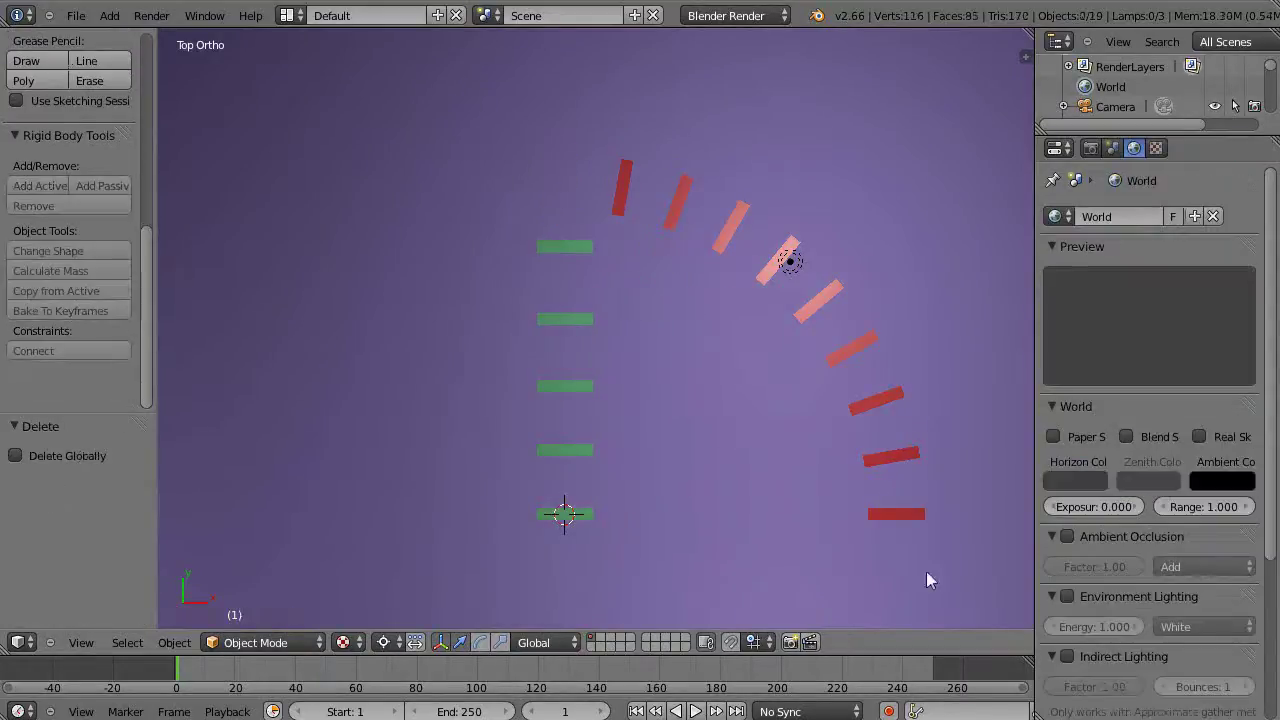
Step: Make the bottom two red dominoes active rigid bodies
right_click(900, 515)
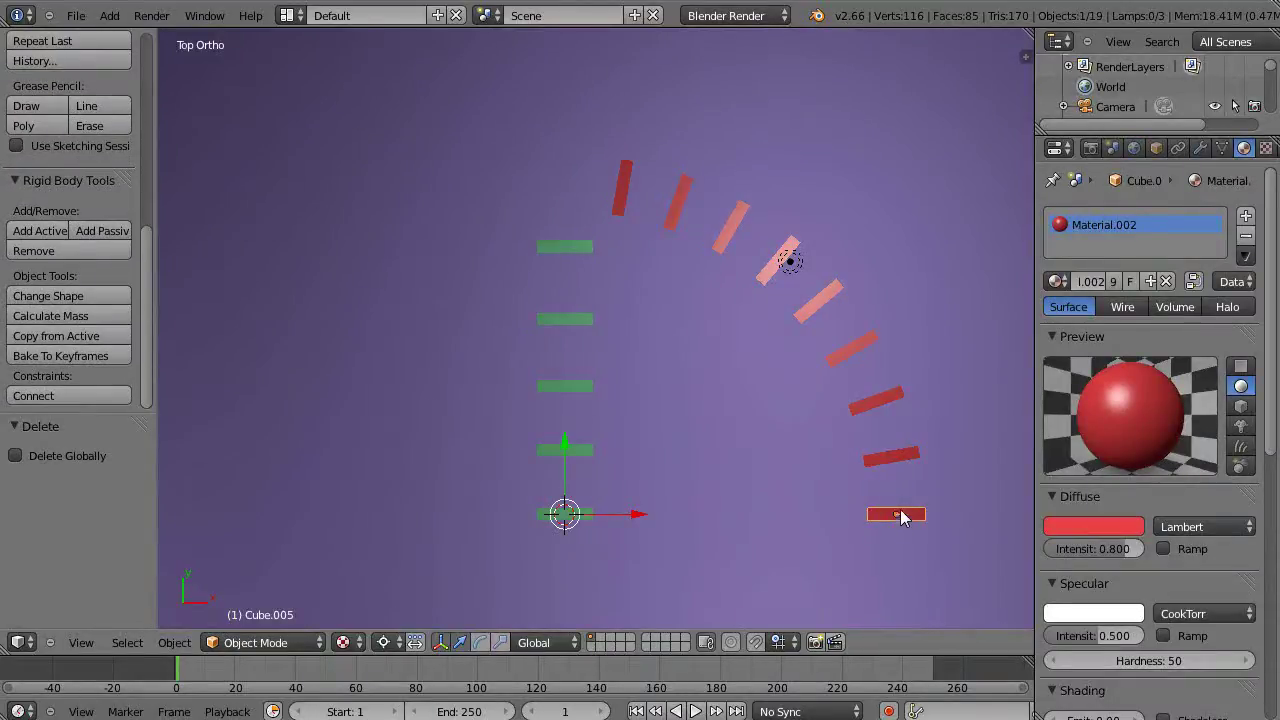
scroll(65, 395, up, 4)
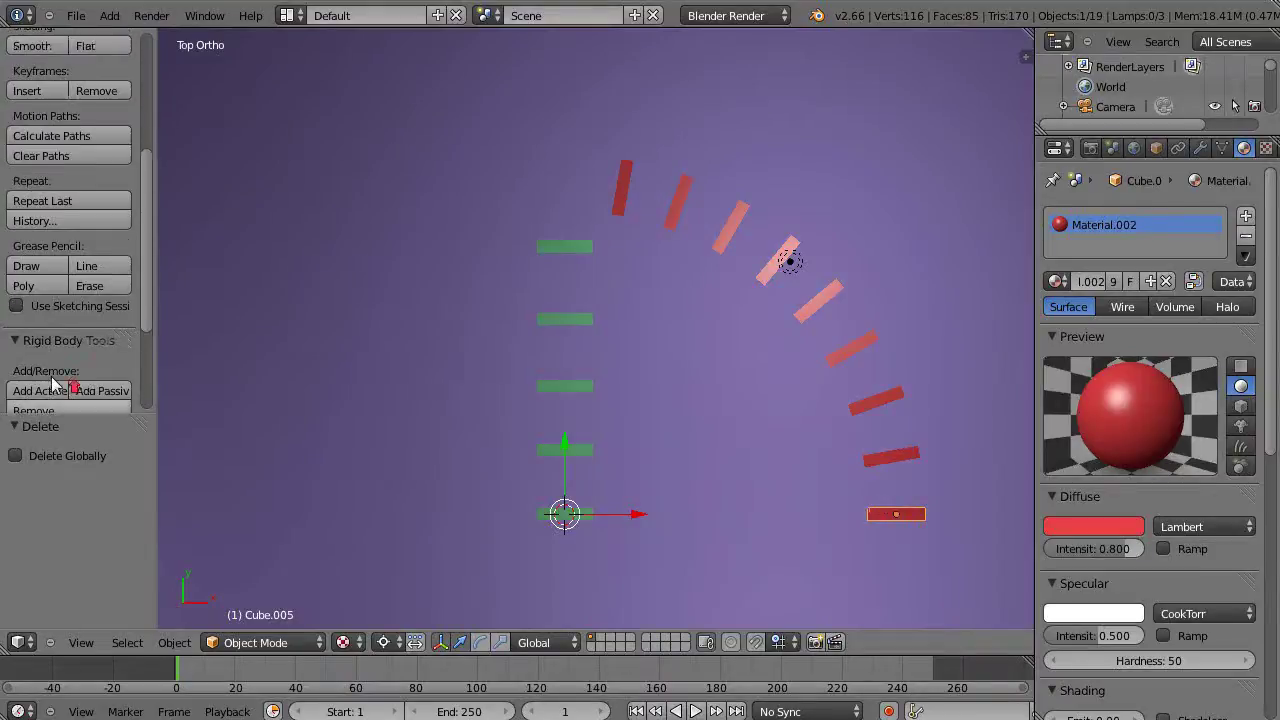
scroll(51, 380, down, 1)
click(46, 357)
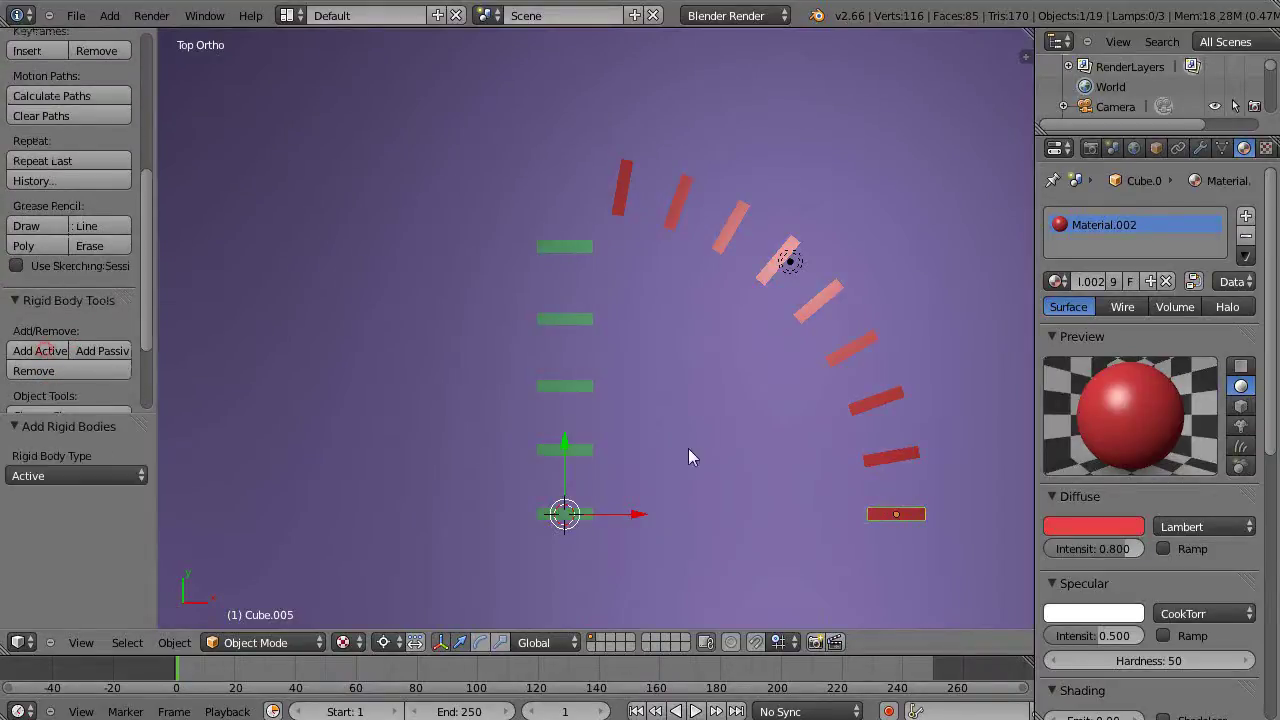
right_click(872, 466)
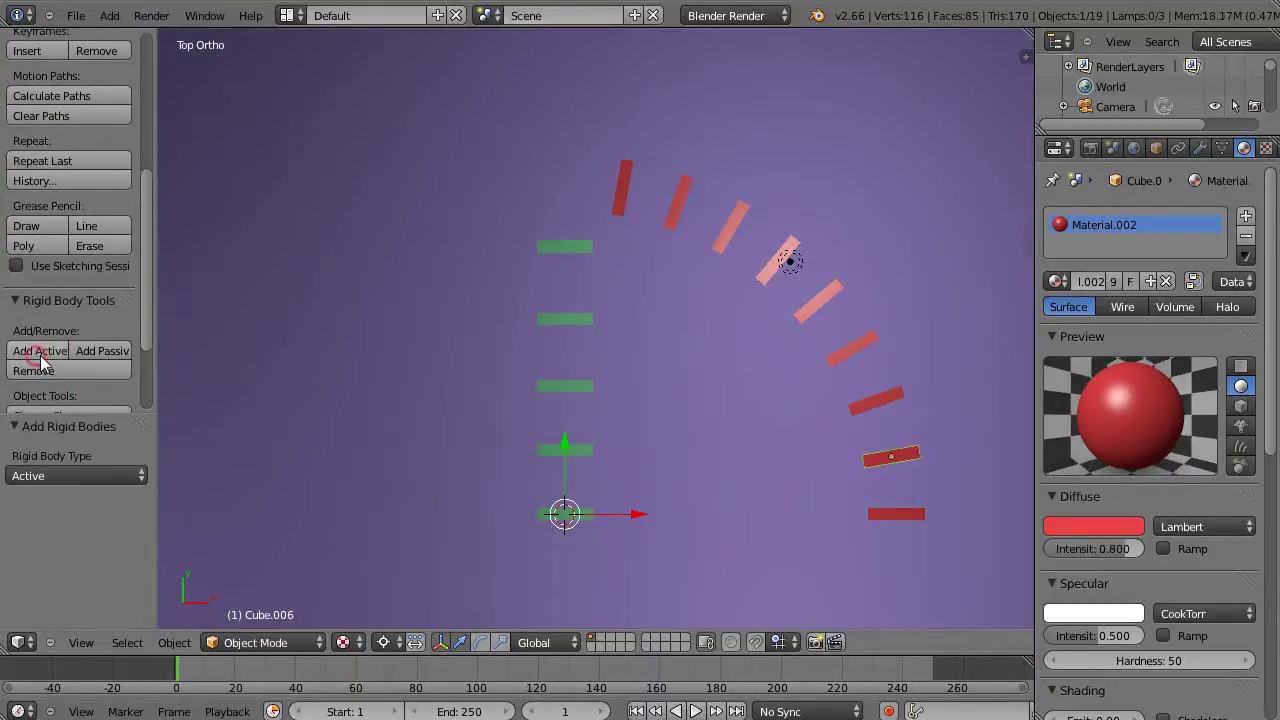
right_click(870, 404)
right_click(881, 459)
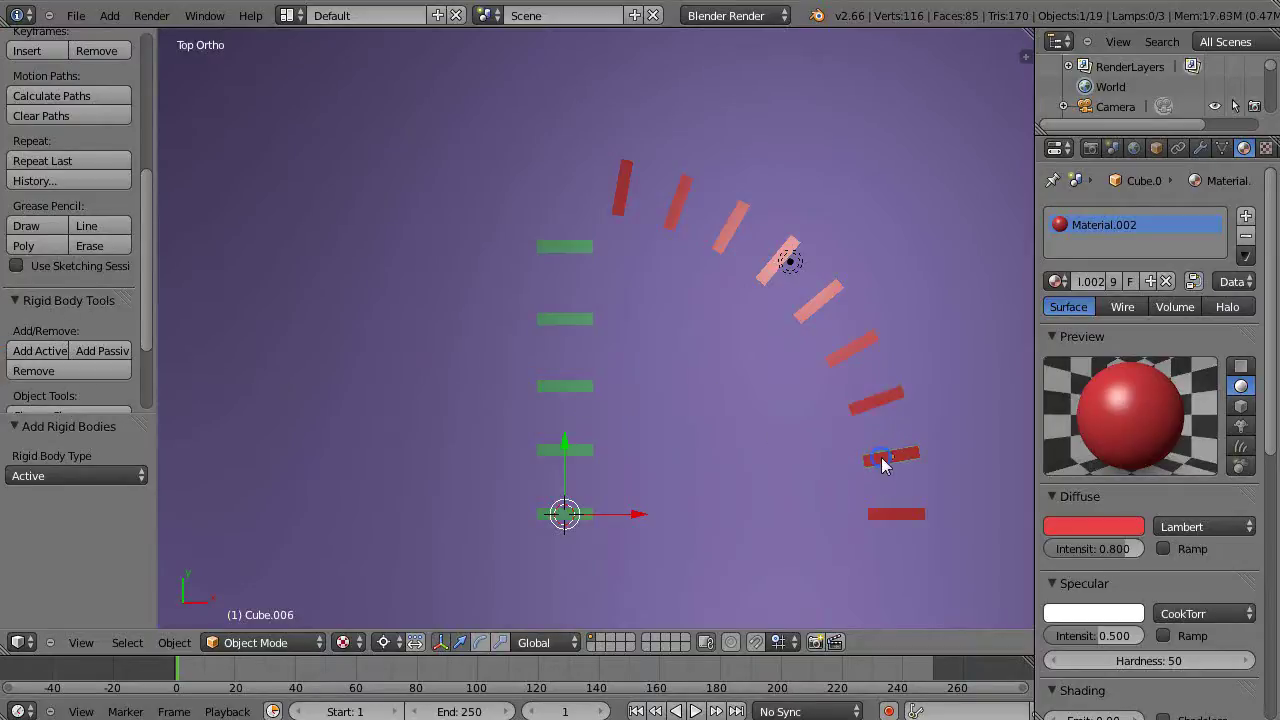
right_click(866, 403)
click(40, 351)
Step: Select all nine red arc dominoes from top to bottom
right_click(622, 188)
shift+right_click(677, 205)
shift+right_click(723, 232)
shift+right_click(763, 273)
shift+right_click(808, 316)
shift+right_click(840, 364)
shift+right_click(877, 405)
shift+right_click(880, 460)
shift+right_click(893, 522)
Step: Group the selected red arc dominoes and name the group 90DegreeRedDominoes
key(ctrl+g)
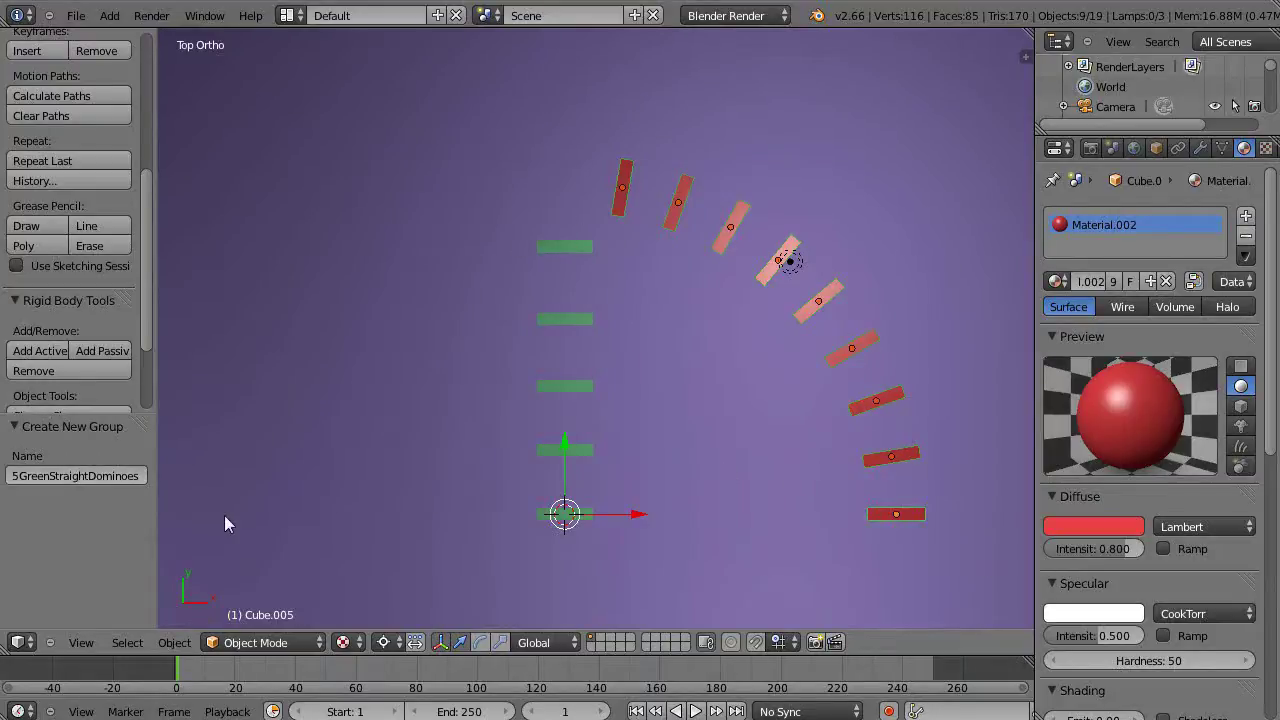
click(59, 471)
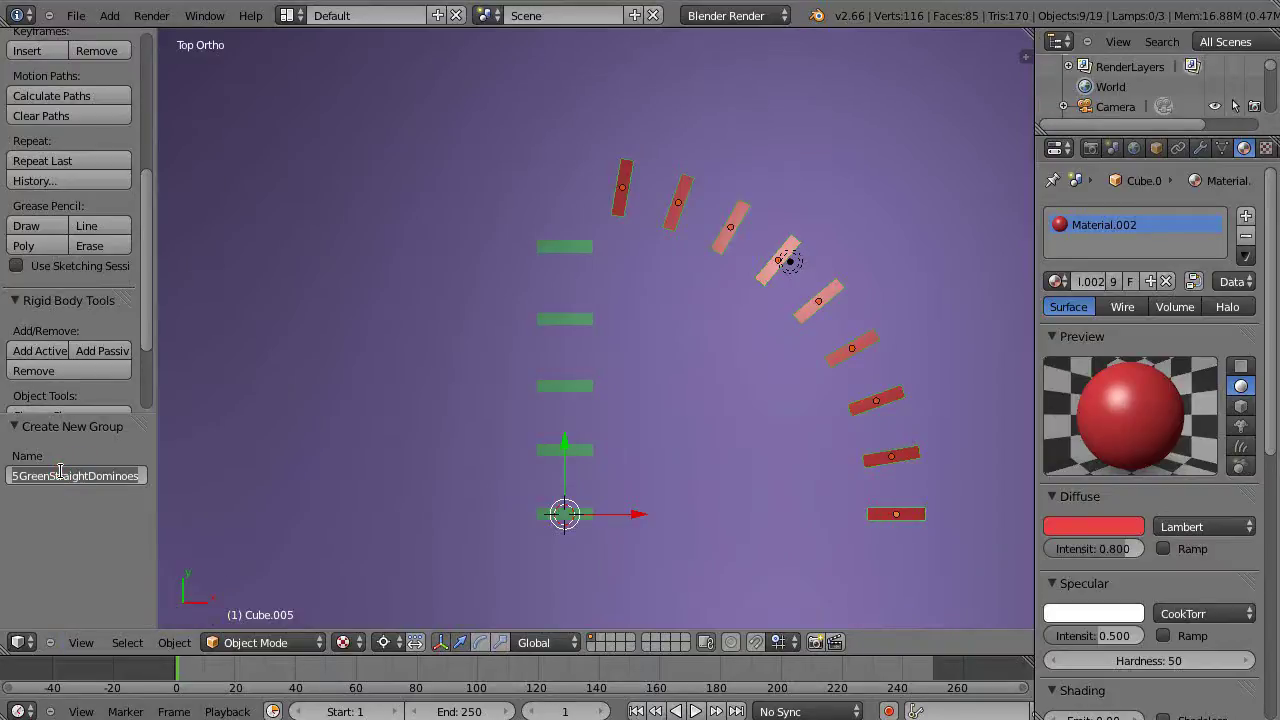
text(90Degree)
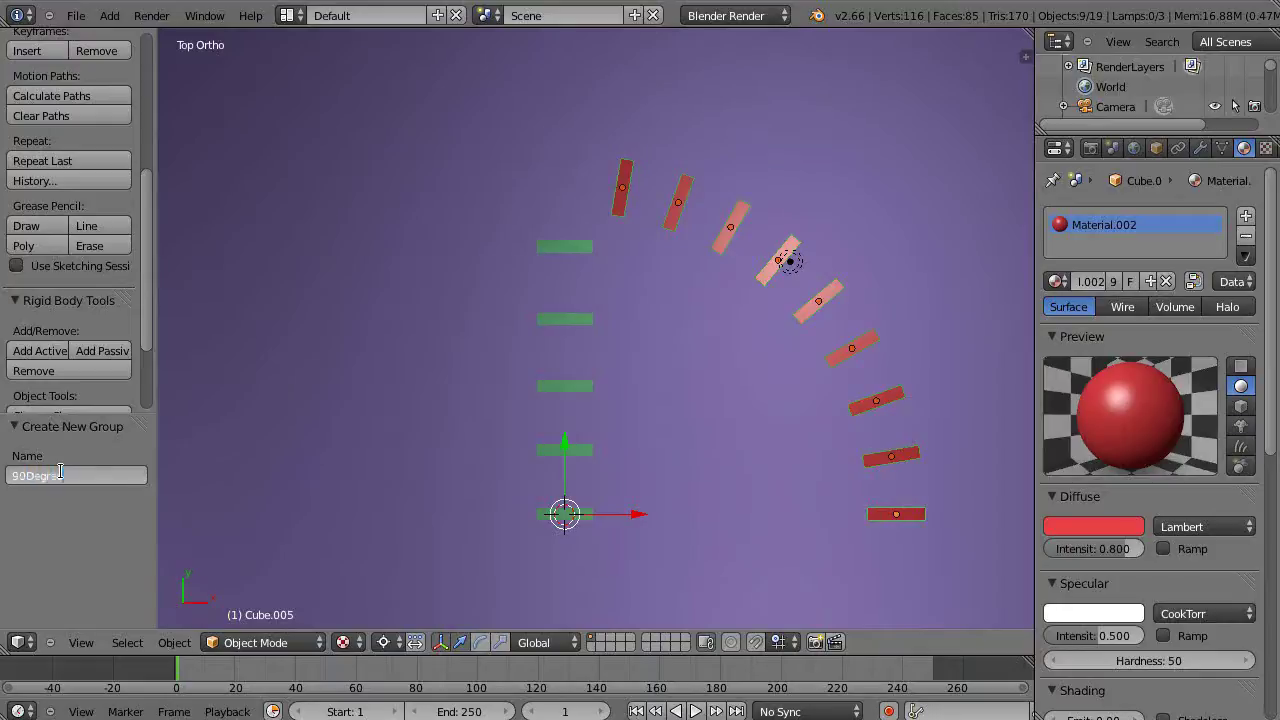
text(RedDomino)
key(BackSpace)
key(BackSpace)
key(BackSpace)
key(BackSpace)
key(BackSpace)
text(edDominoes)
key(Return)
scroll(729, 290, down, 2)
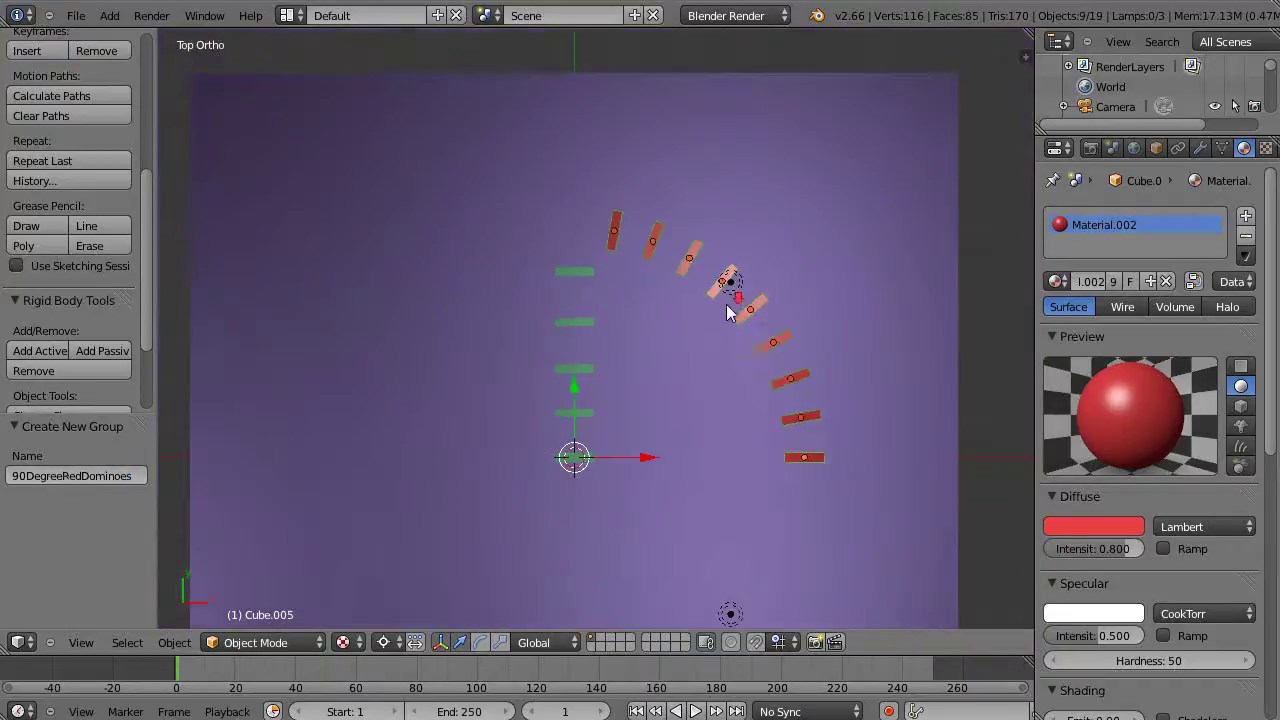
Step: Scale the ground plane up to 2.224
right_click(411, 520)
scroll(448, 488, down, 2)
key(s)
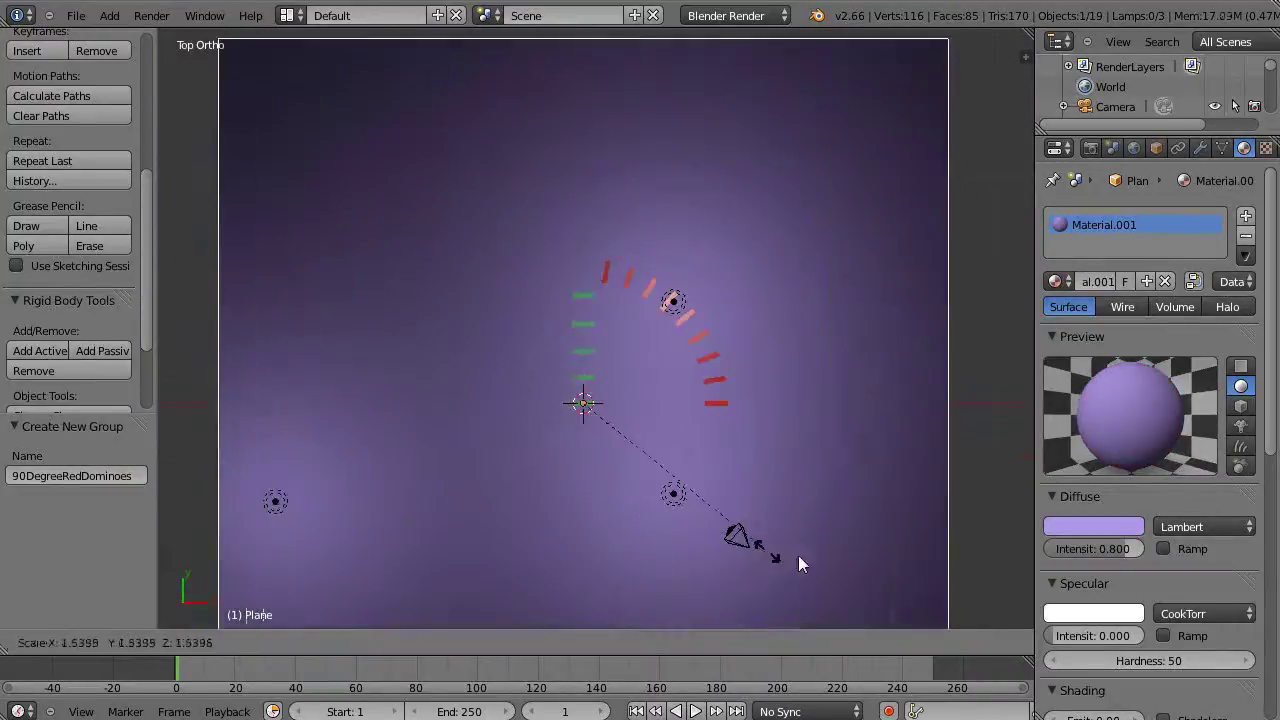
click(859, 562)
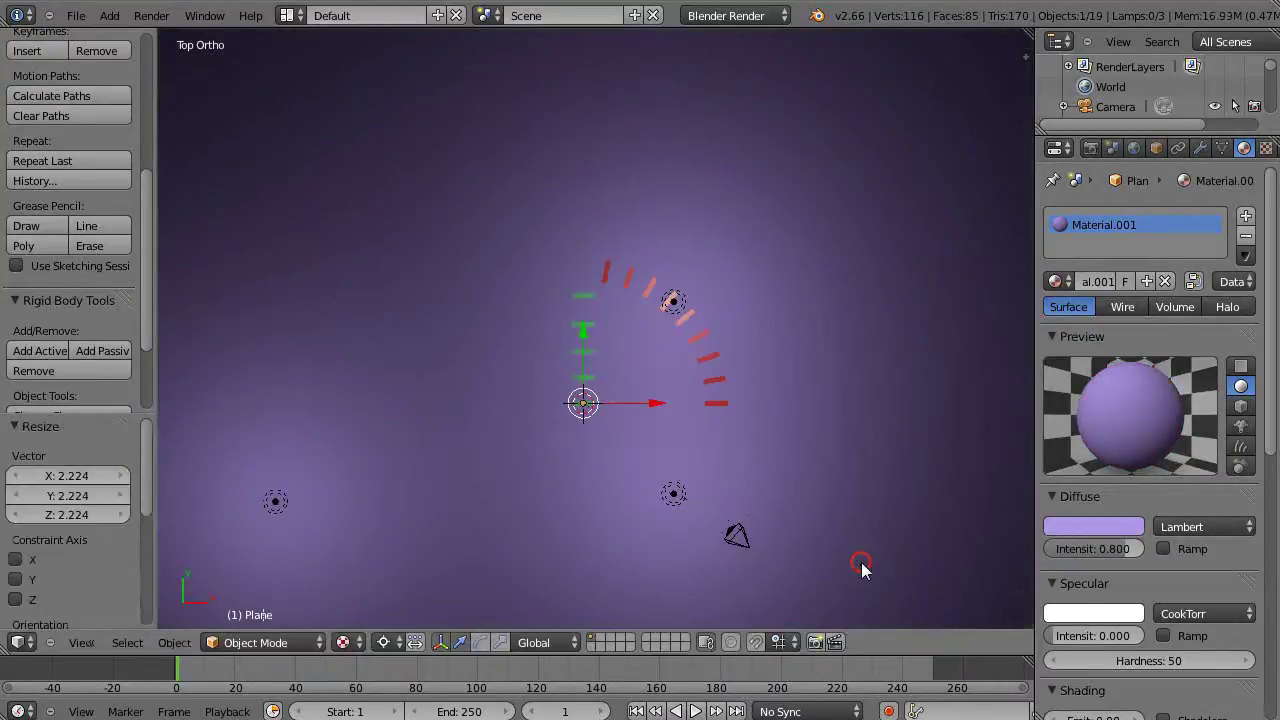
Step: Select all dominoes in the 90DegreeRedDominoes group
right_click(697, 345)
scroll(718, 417, up, 4)
scroll(714, 420, down, 2)
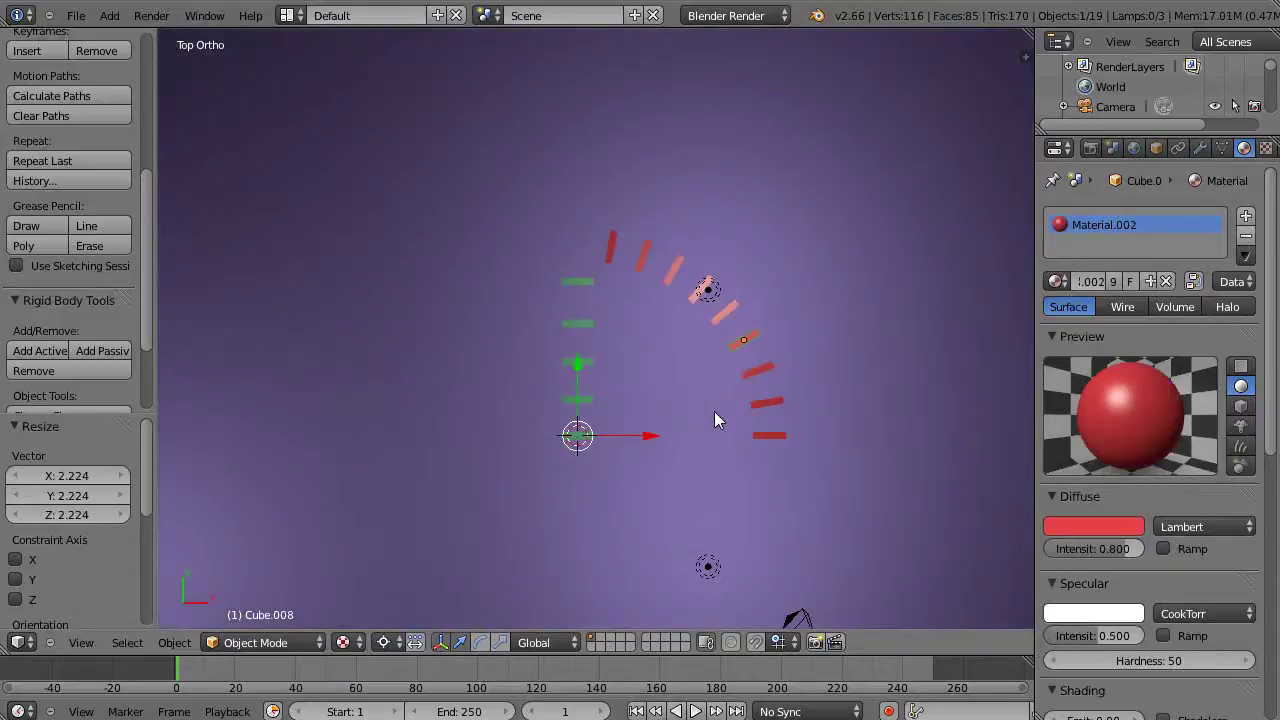
scroll(714, 411, down, 1)
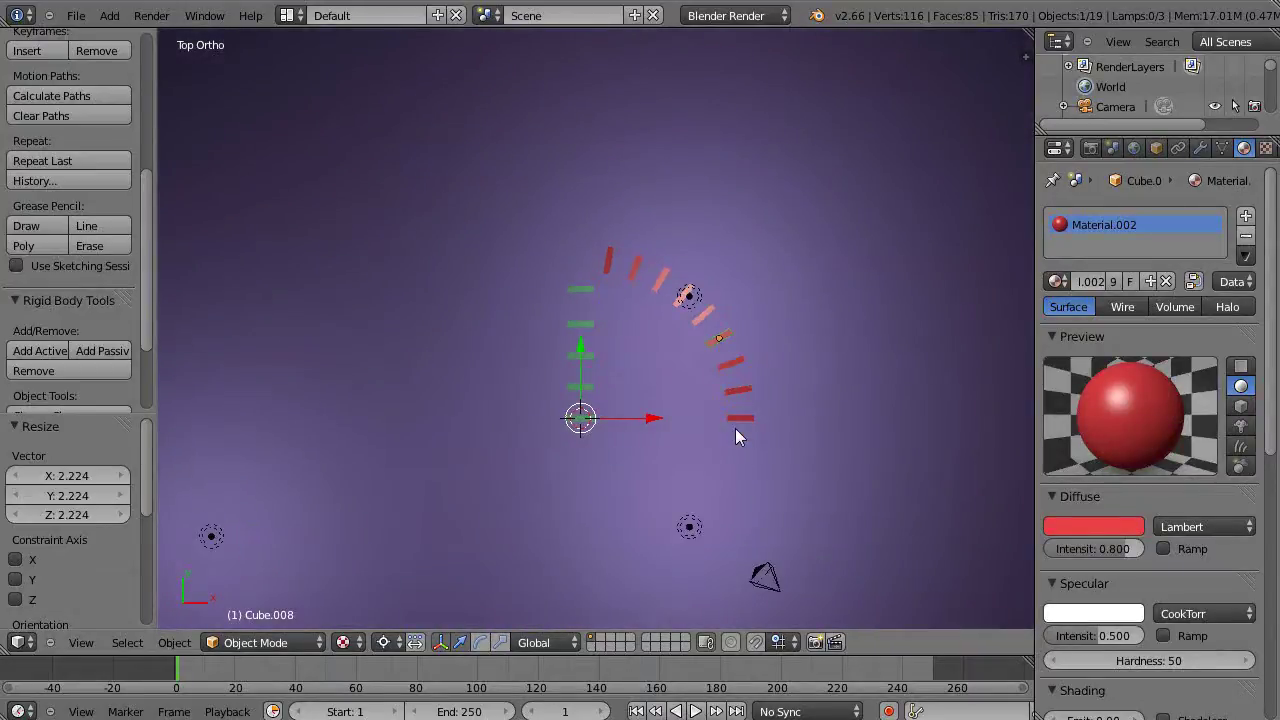
key(shift+g)
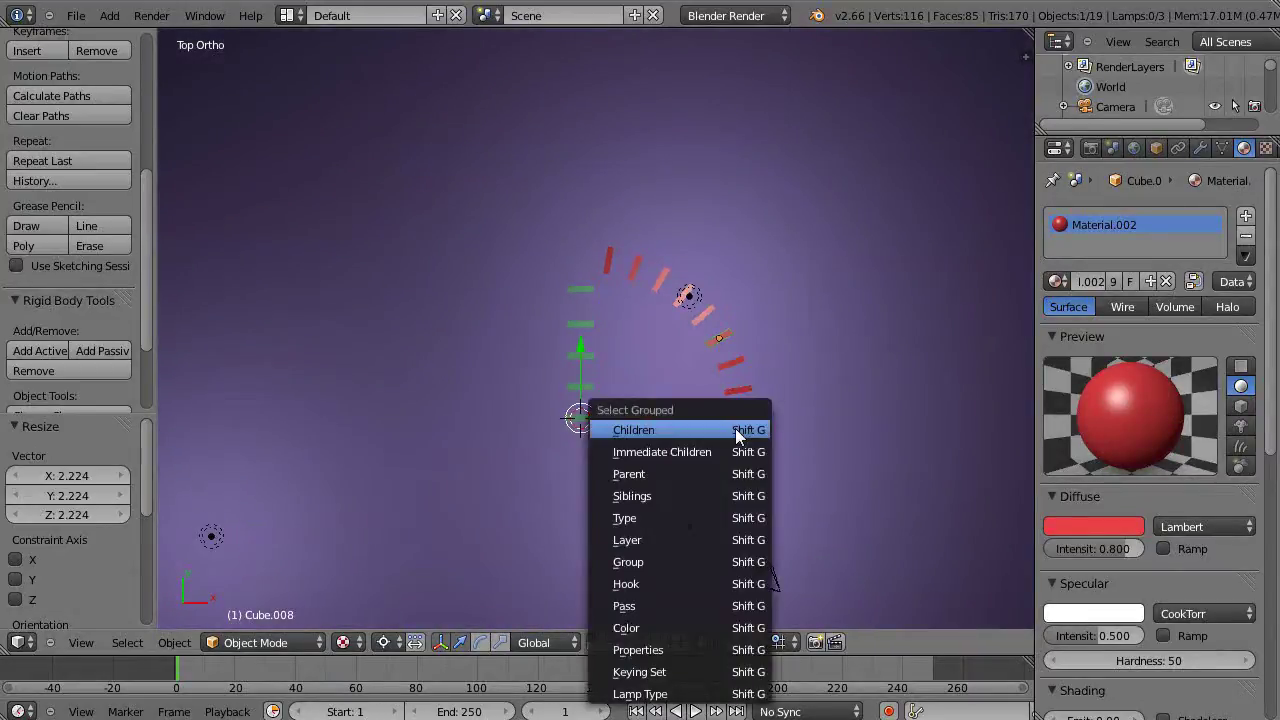
click(695, 558)
click(683, 560)
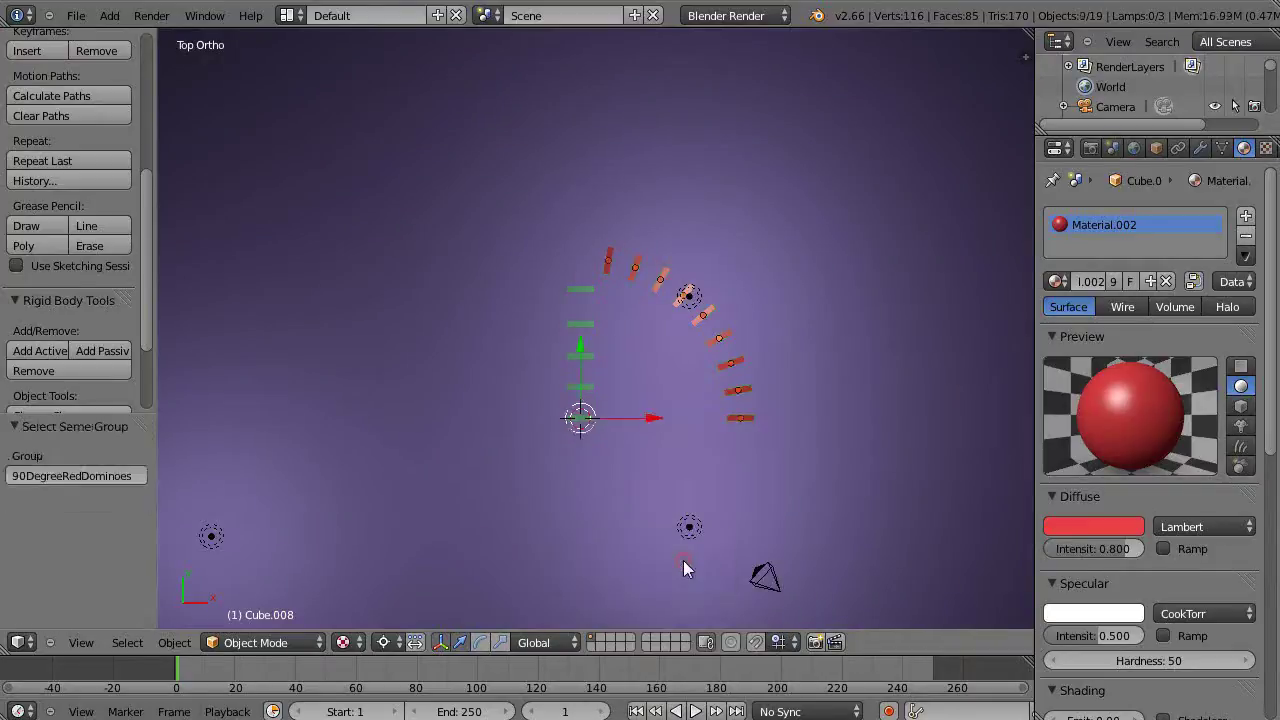
scroll(775, 440, up, 2)
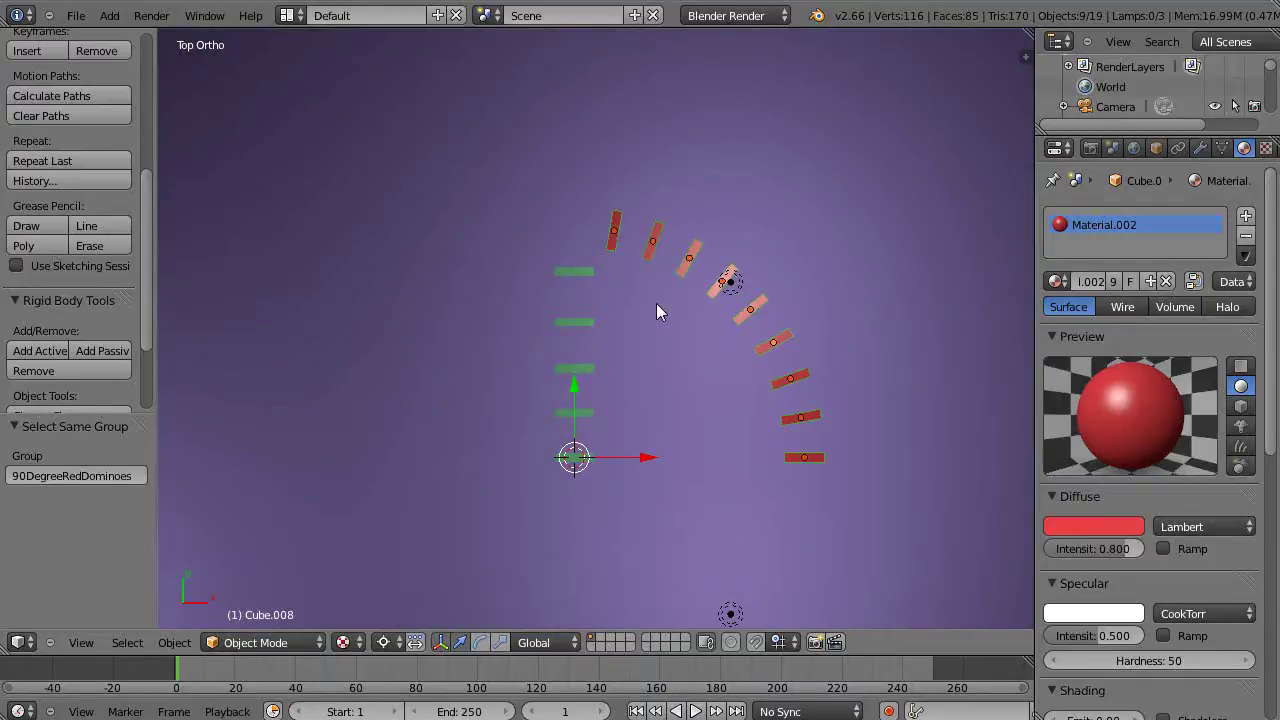
Step: Move the red arc along the floor by X -5.988, Y 6.144 to continue the green row
key(g)
key(shift+z)
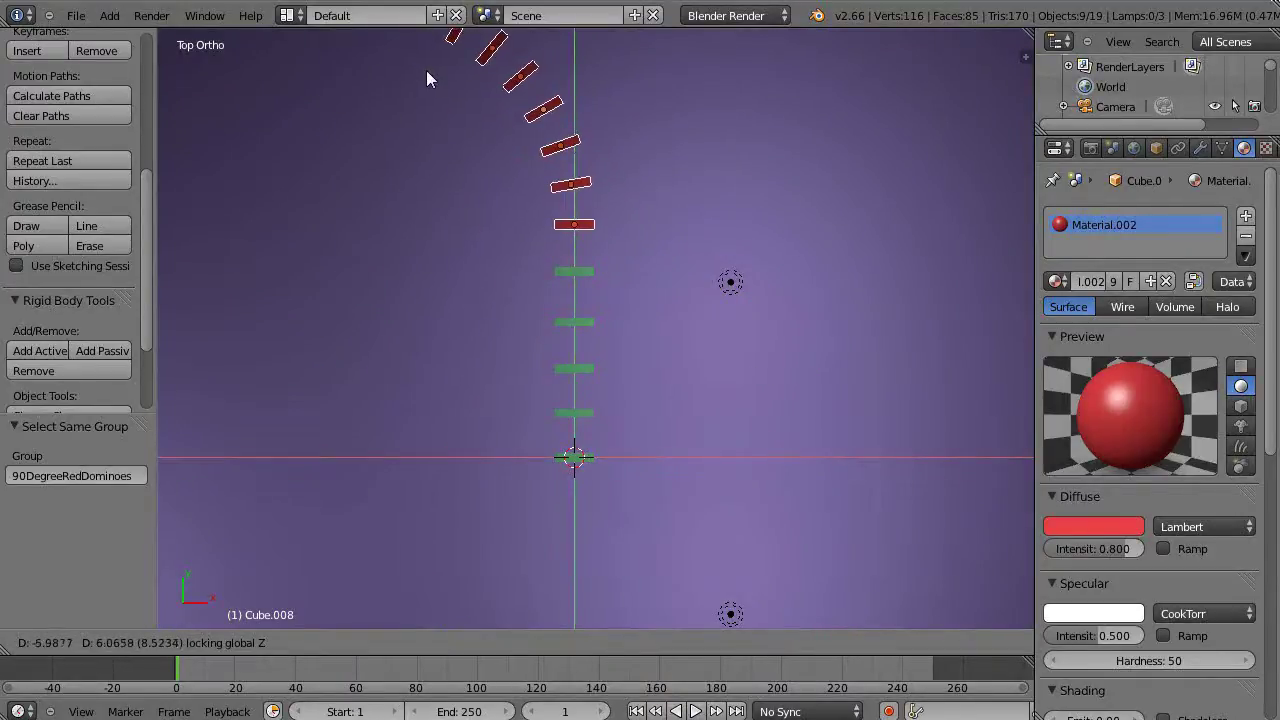
click(426, 68)
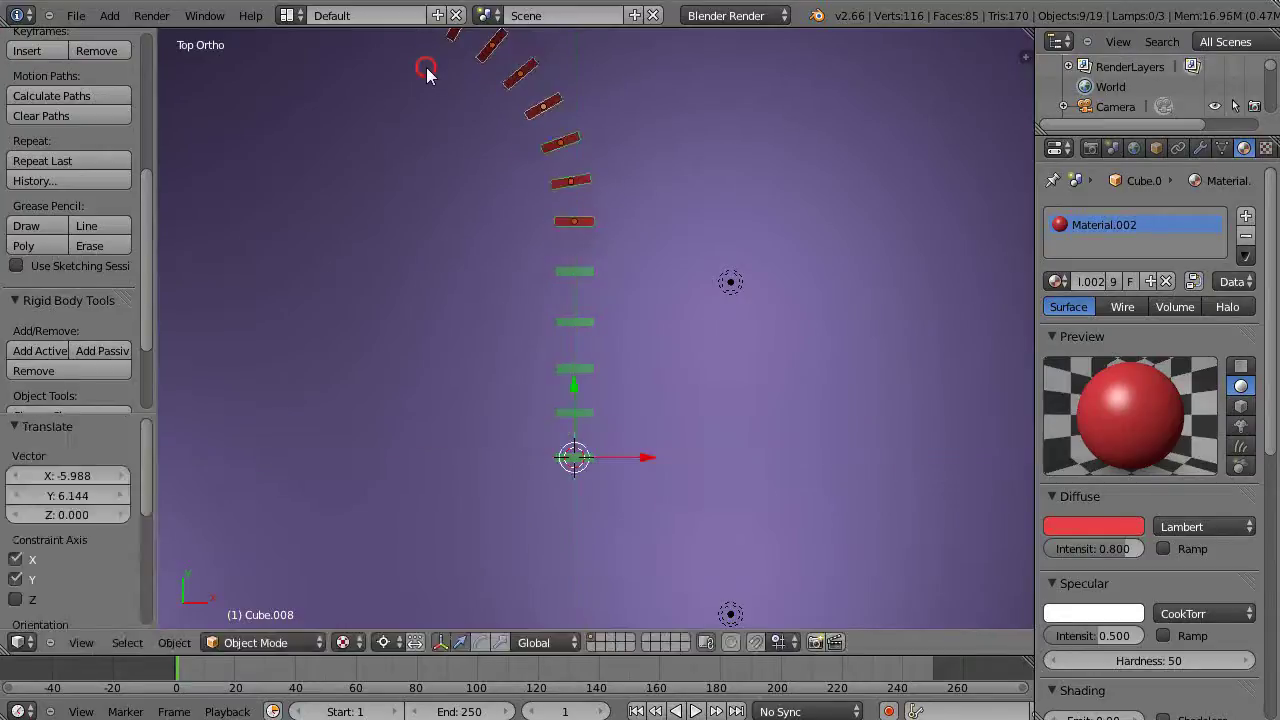
scroll(555, 294, down, 3)
shift+middle_drag(608, 440, 540, 437)
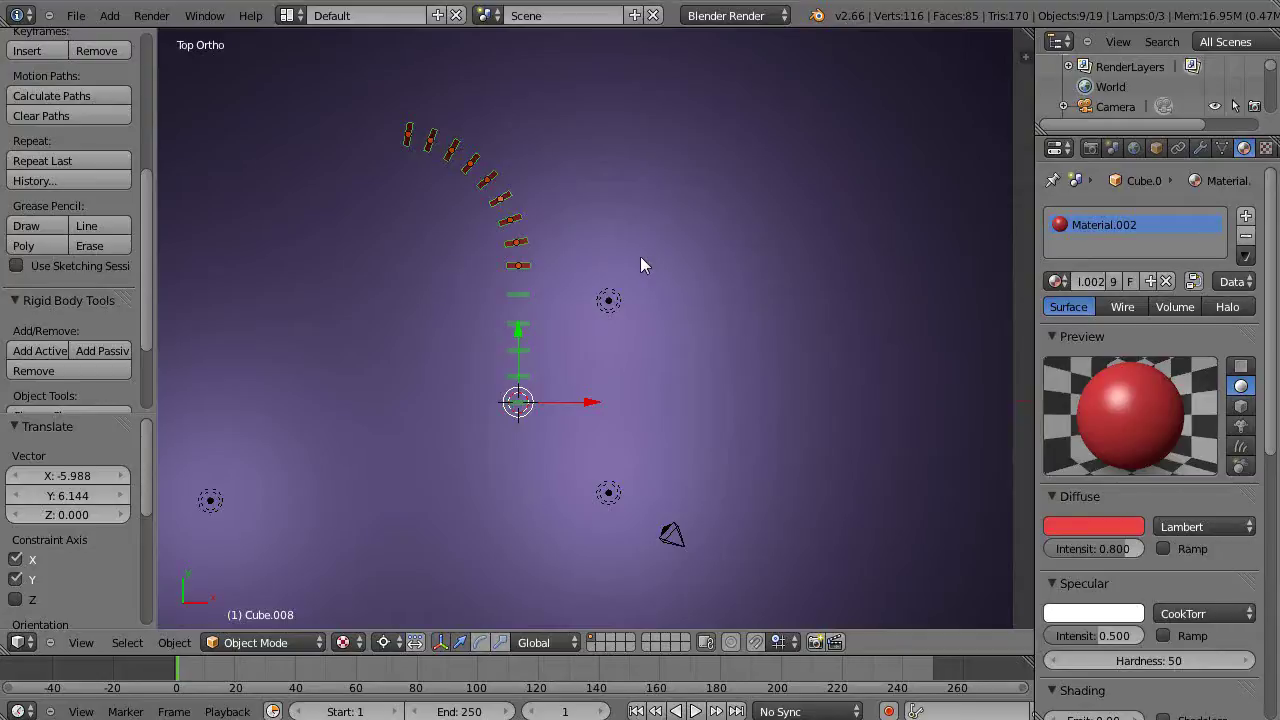
Step: Duplicate the red domino arc, leaving the copy in place
key(shift+d)
right_click(640, 260)
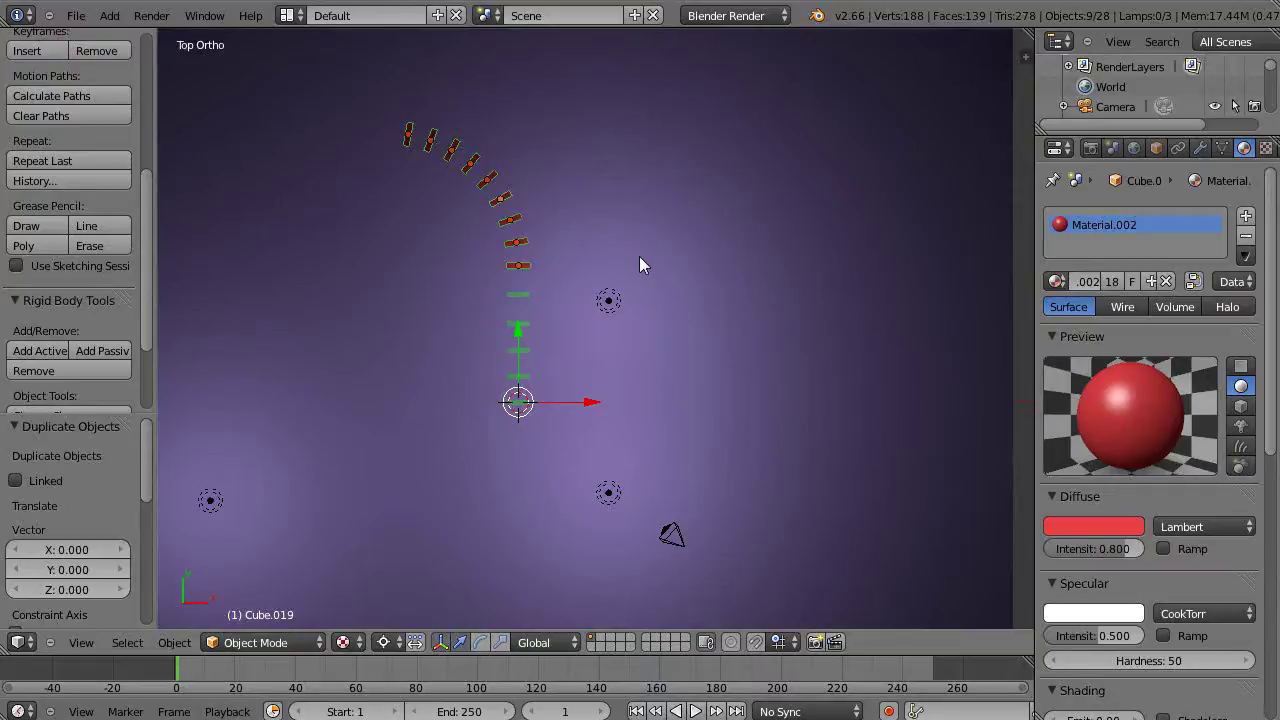
text(r90)
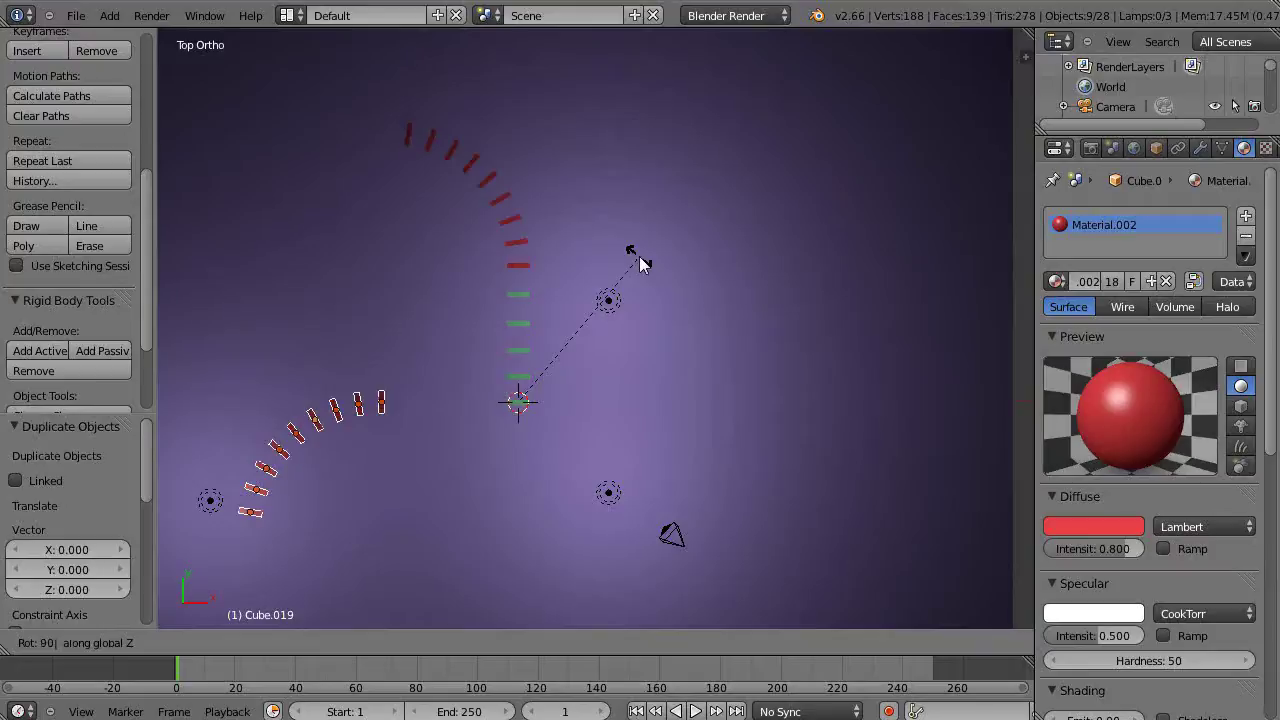
key(Escape)
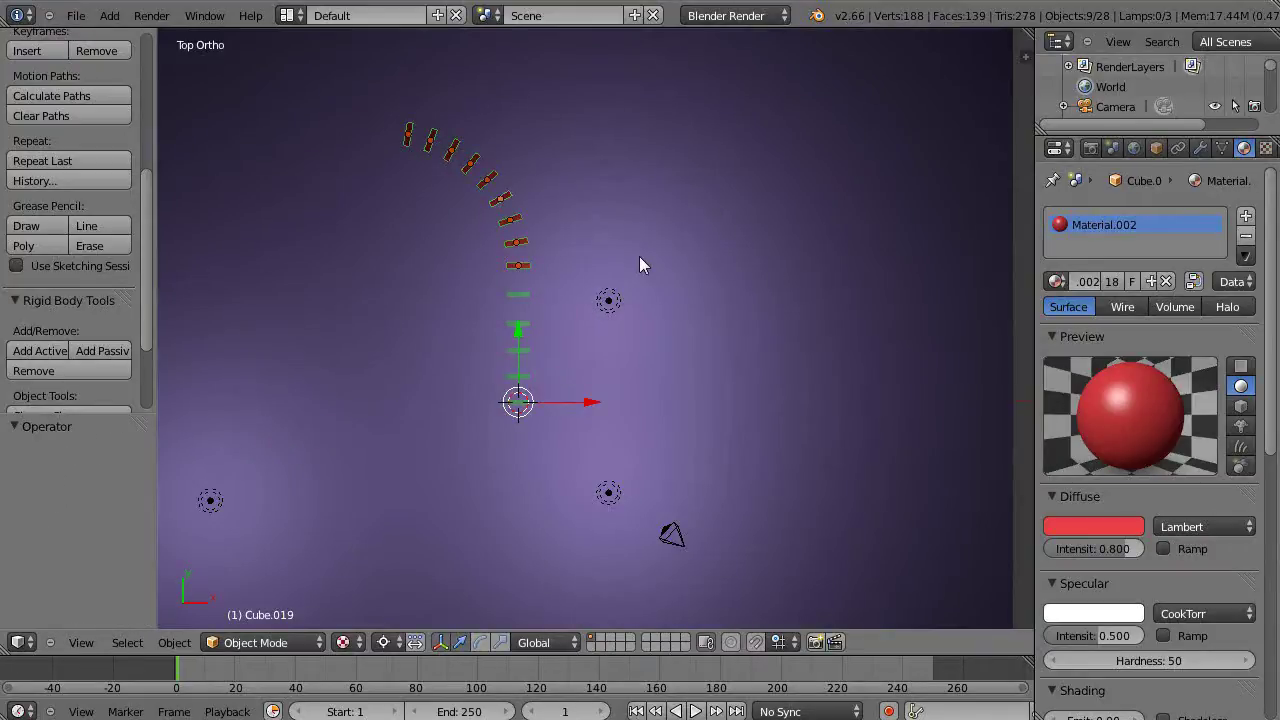
Step: Set the pivot to Median Point and rotate the copied arc 90° about Z
click(345, 643)
click(385, 643)
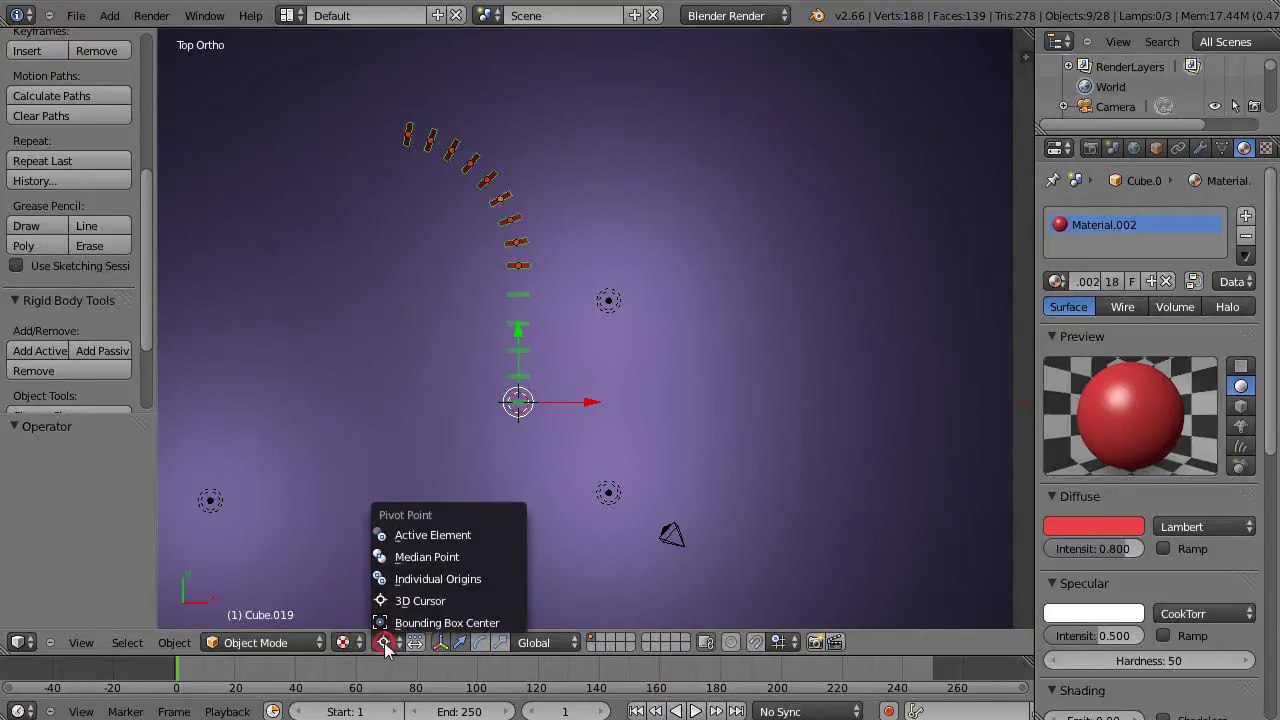
click(405, 557)
key(r)
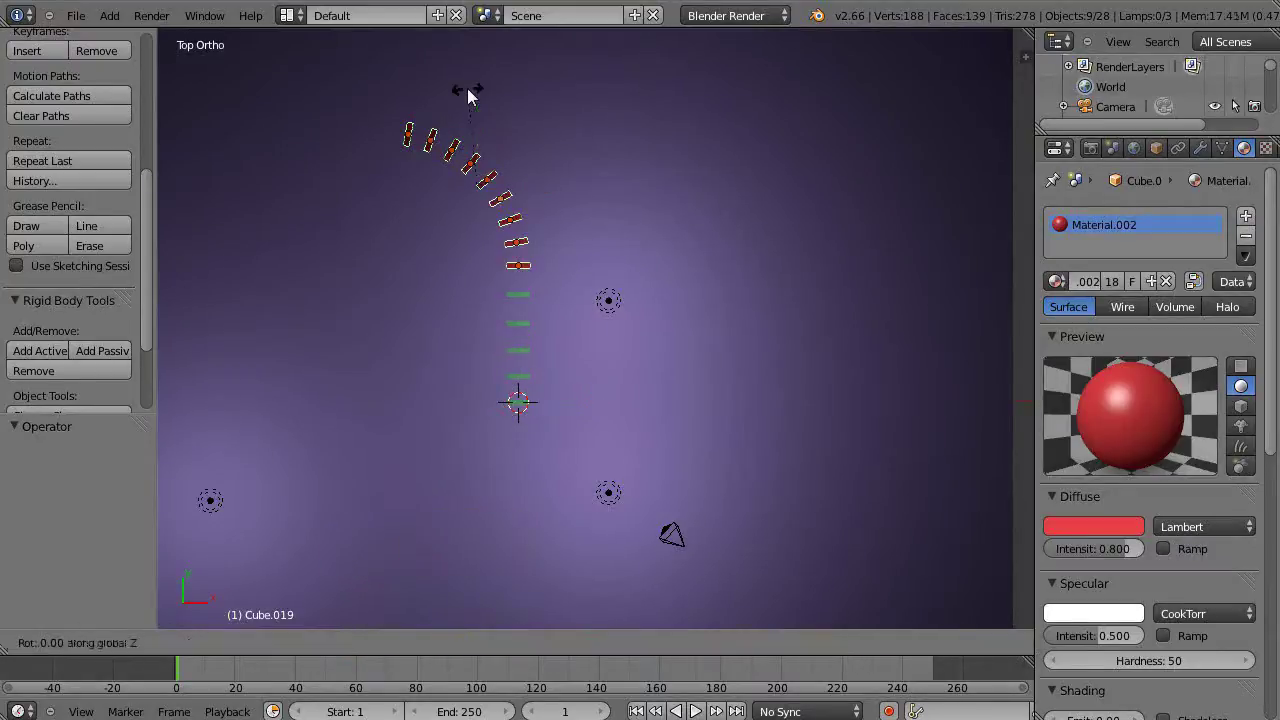
text(90)
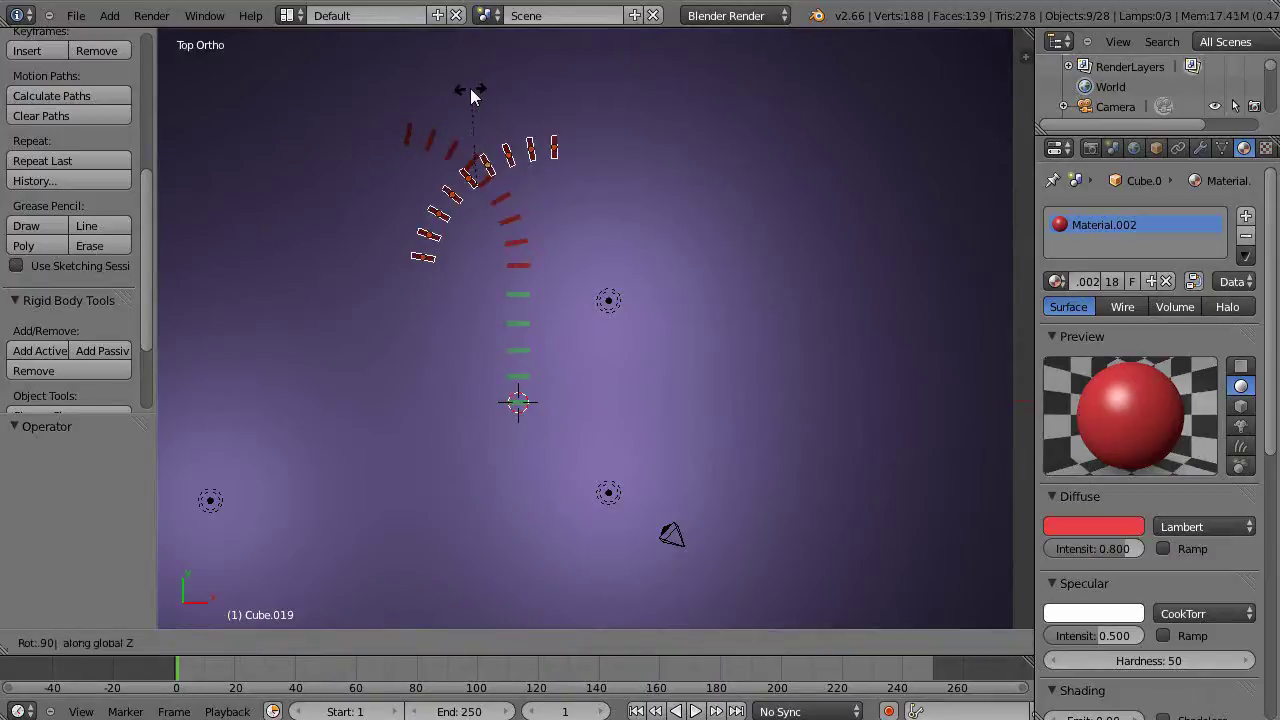
key(Return)
Step: Shift the copied arc by X -7.738 and Y 0.630 so it joins the first arc
key(g)
key(x)
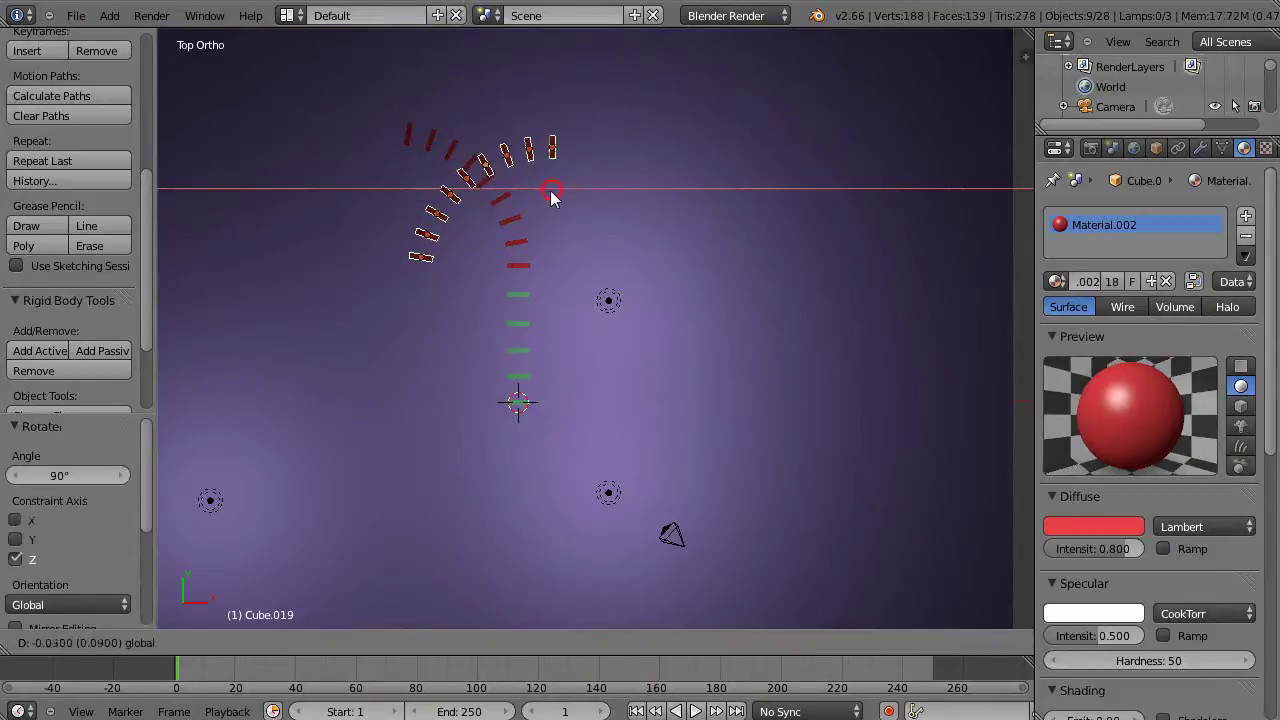
click(380, 189)
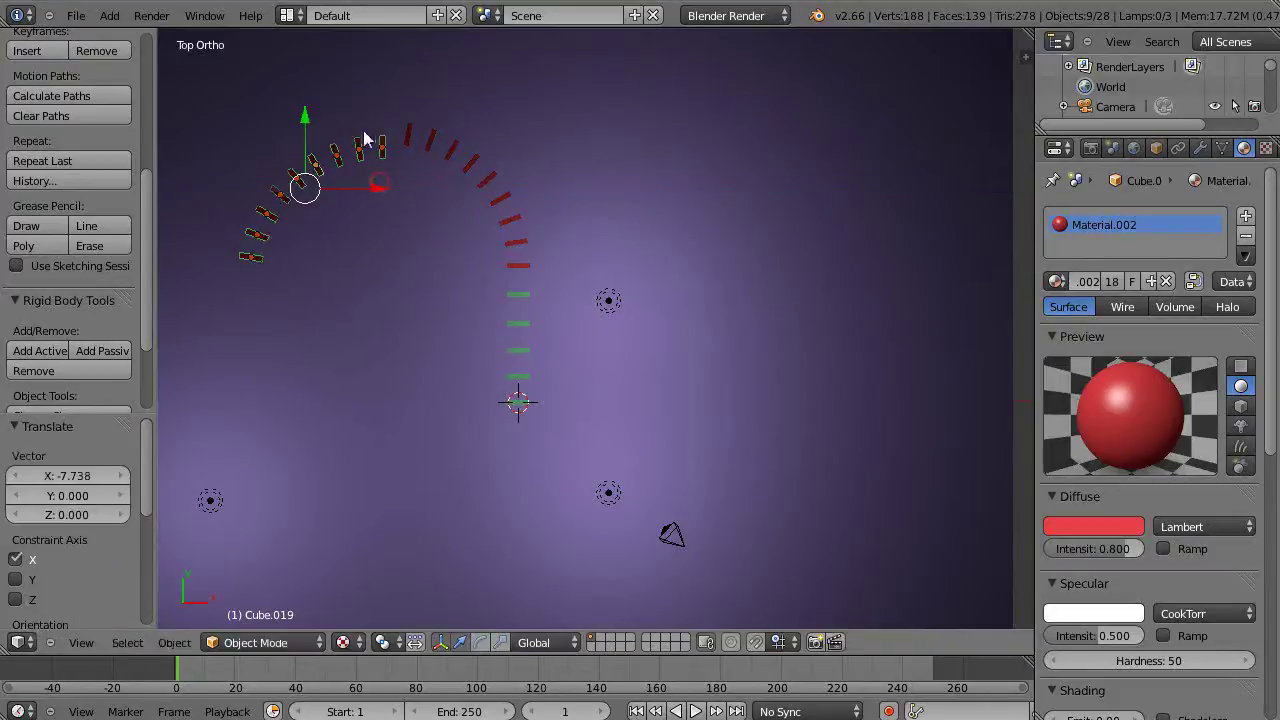
drag(305, 118, 306, 110)
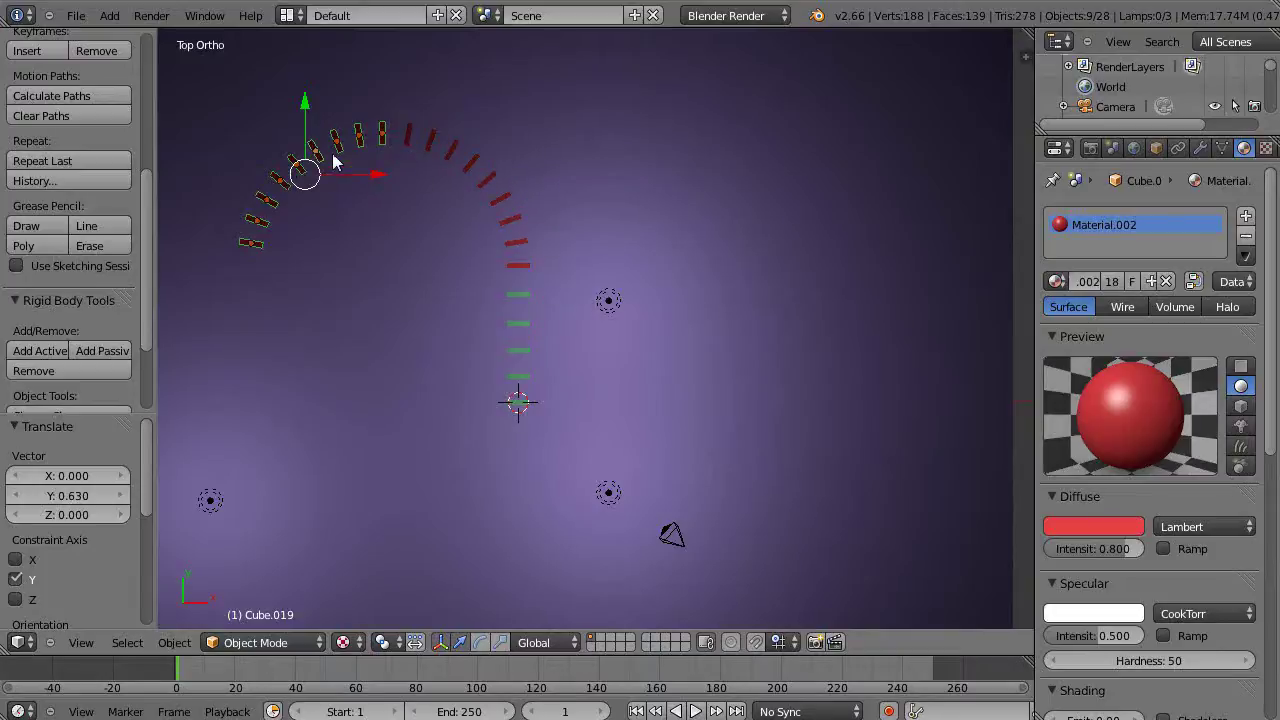
Step: Select both red arcs through the 90DegreeRedDominoes group
key(shift+g)
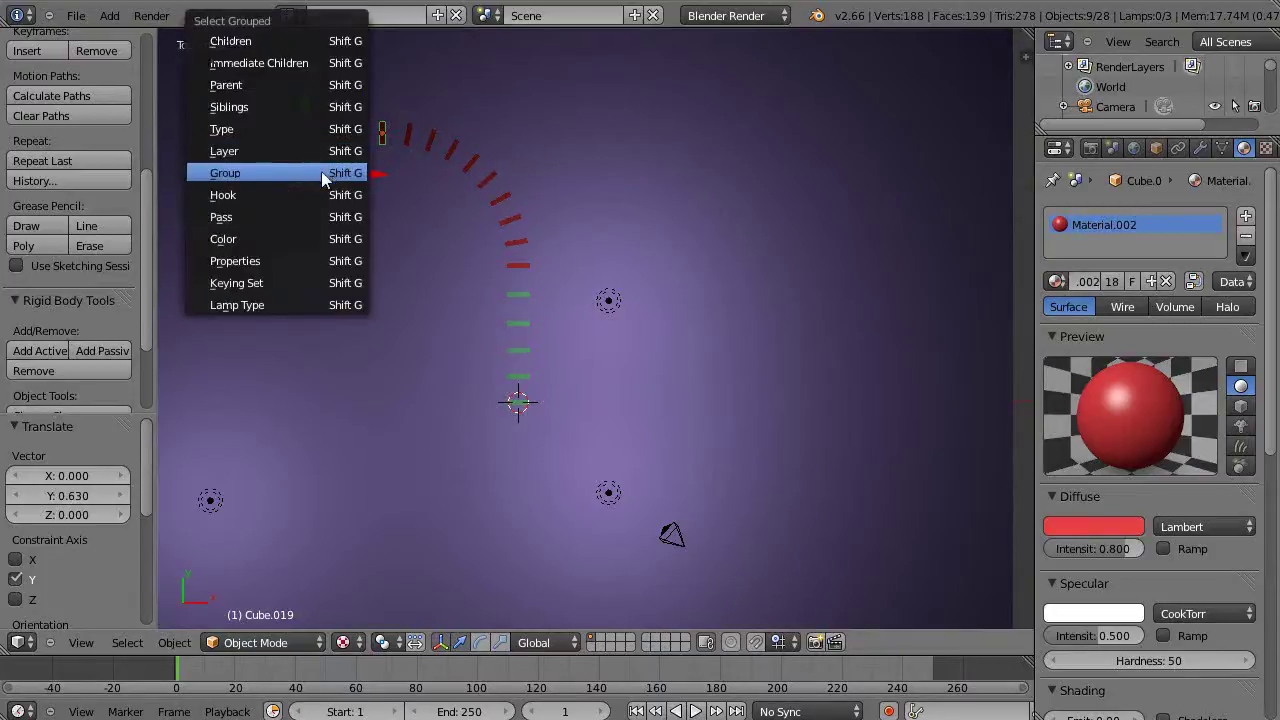
click(321, 171)
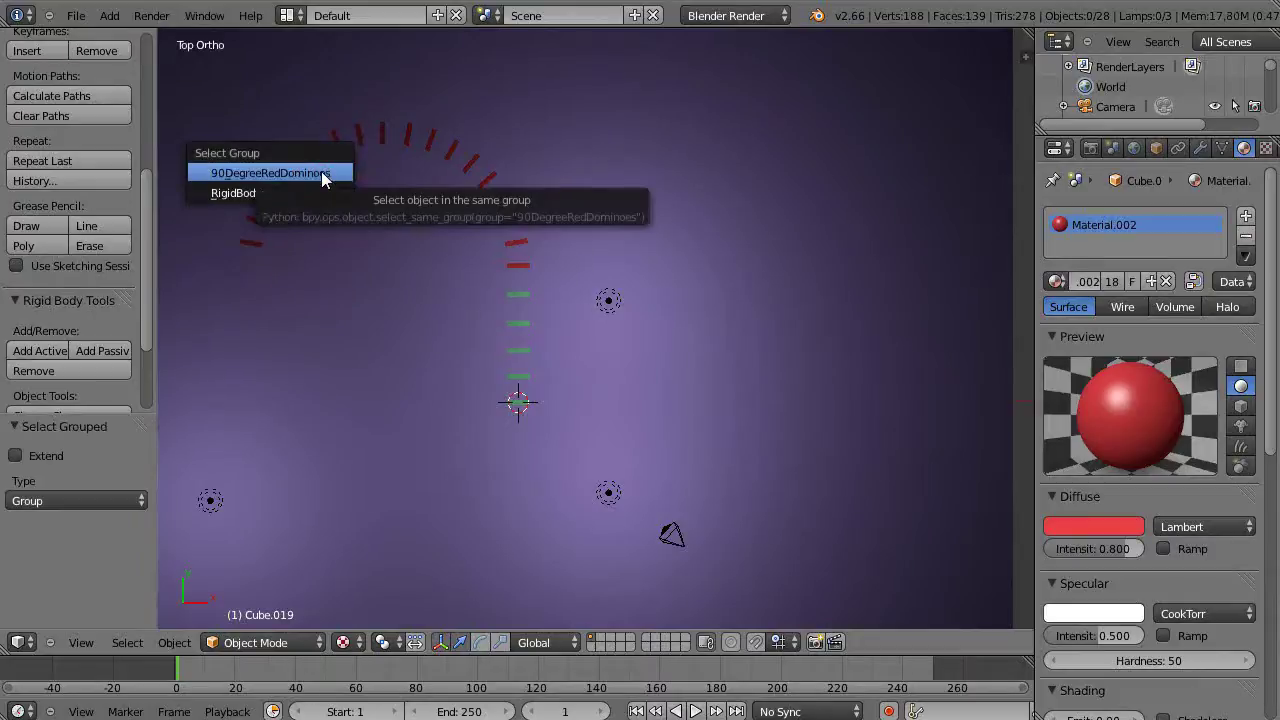
click(321, 173)
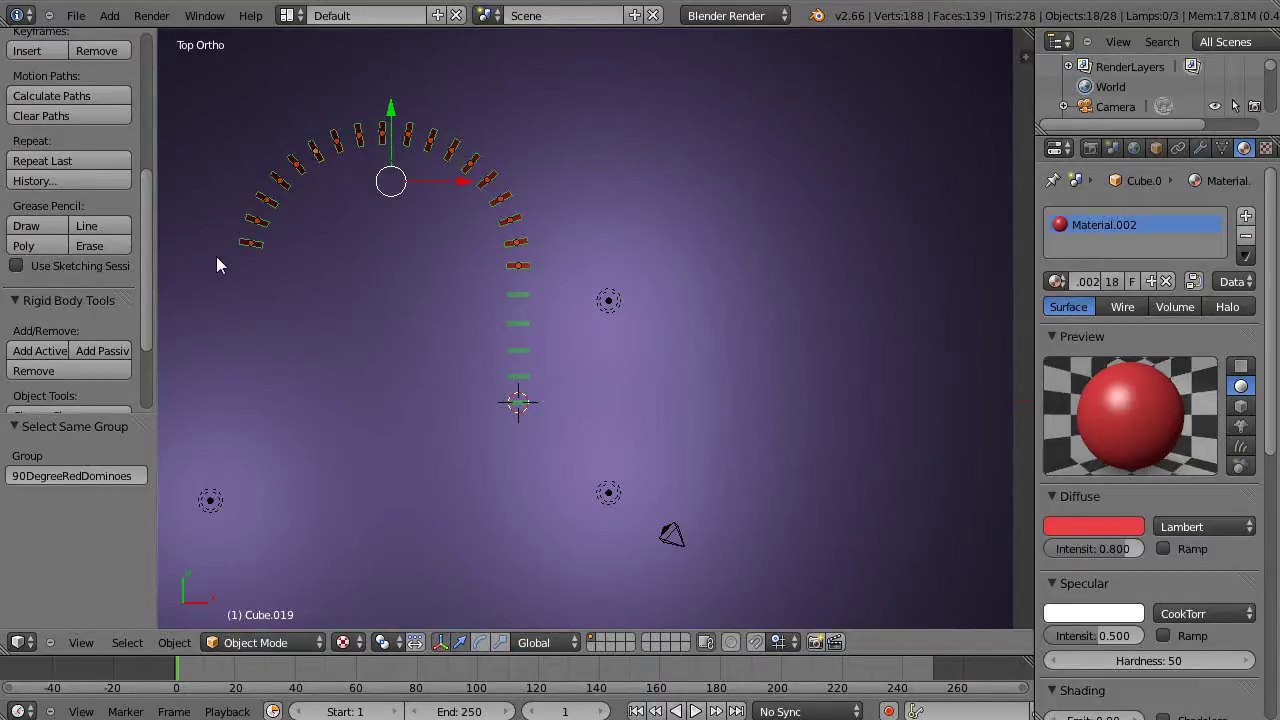
scroll(580, 400, up, 1)
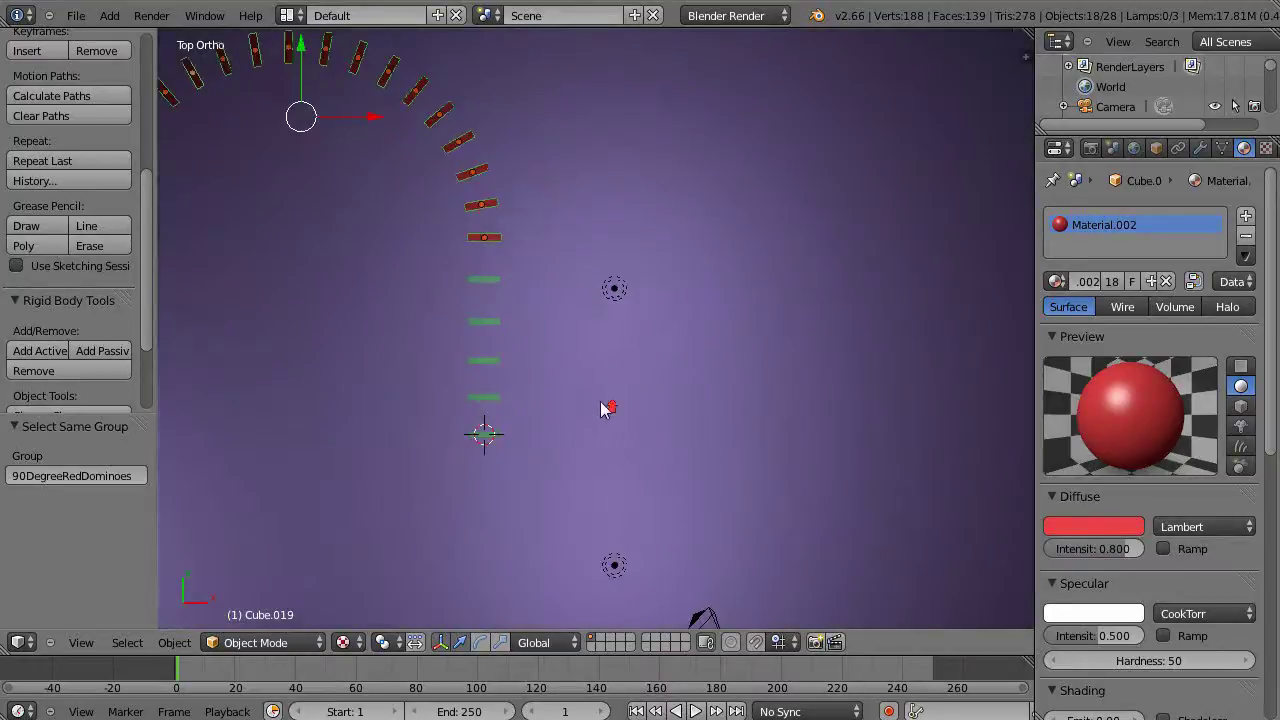
scroll(600, 401, down, 2)
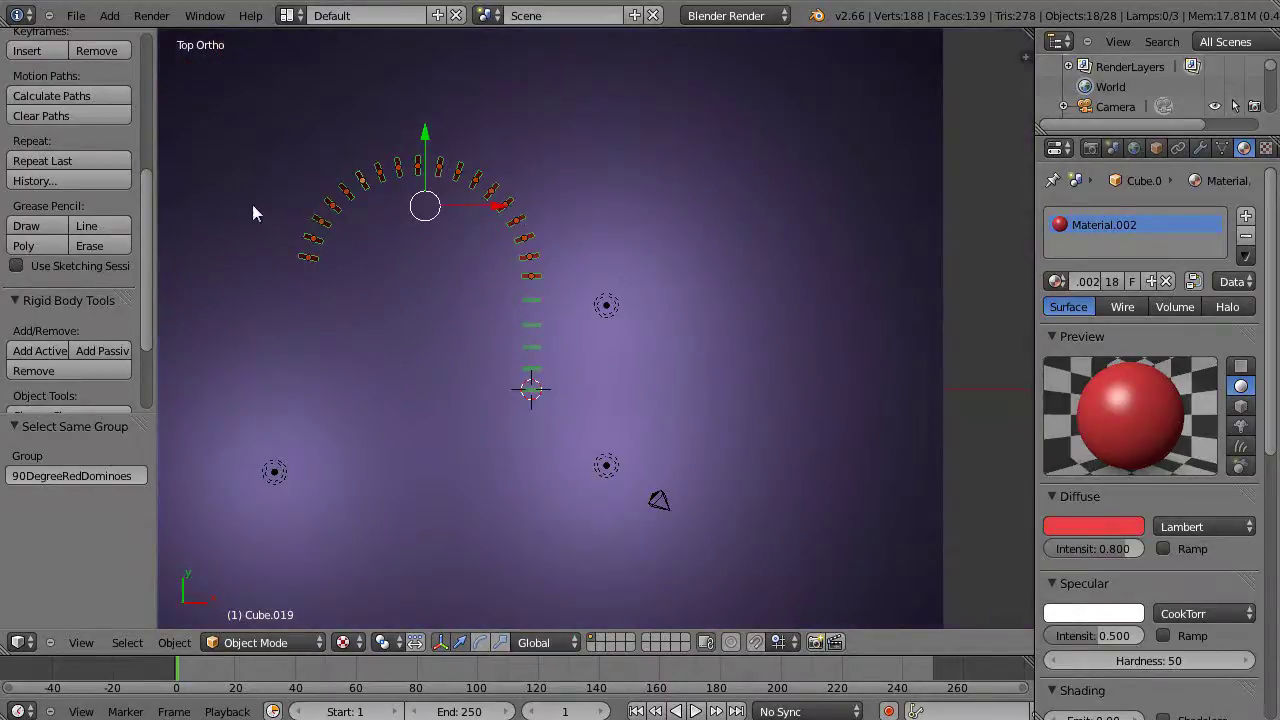
Step: Switch to perspective view, orbit around the dominoes, and select the front green domino
middle_drag(534, 490, 603, 462)
scroll(424, 388, up, 4)
key(KP_5)
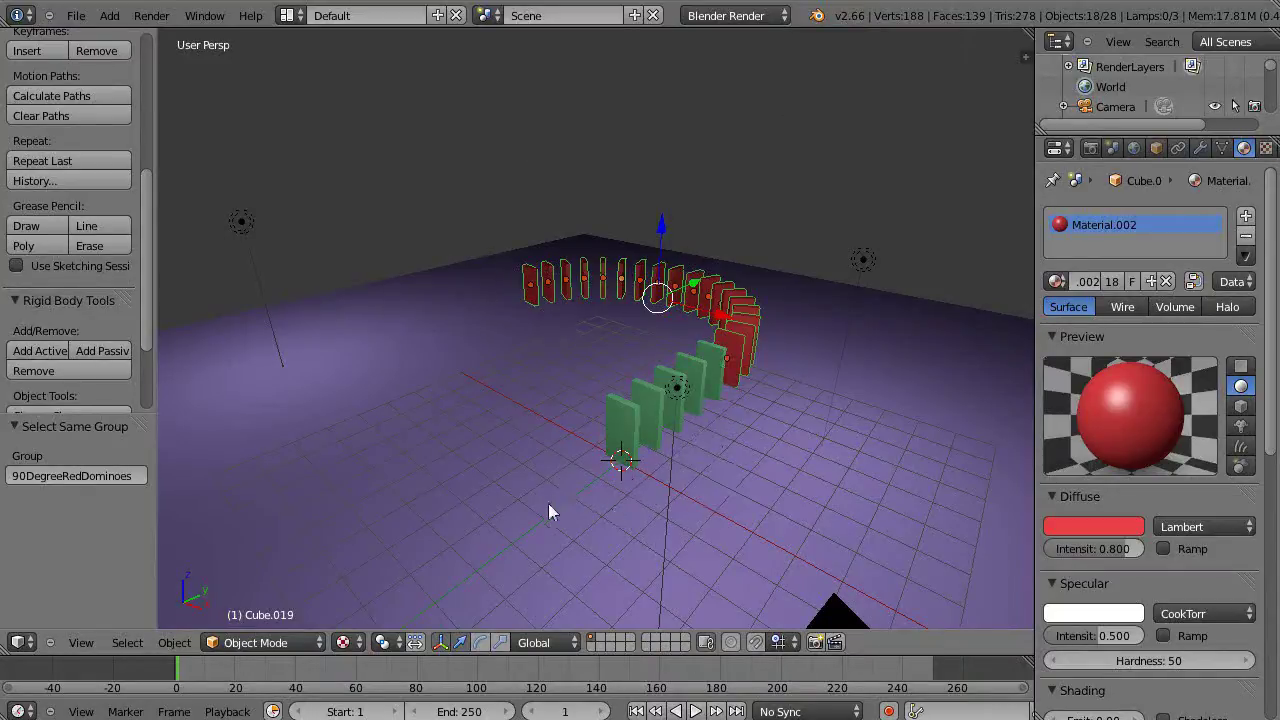
middle_drag(548, 511, 478, 430)
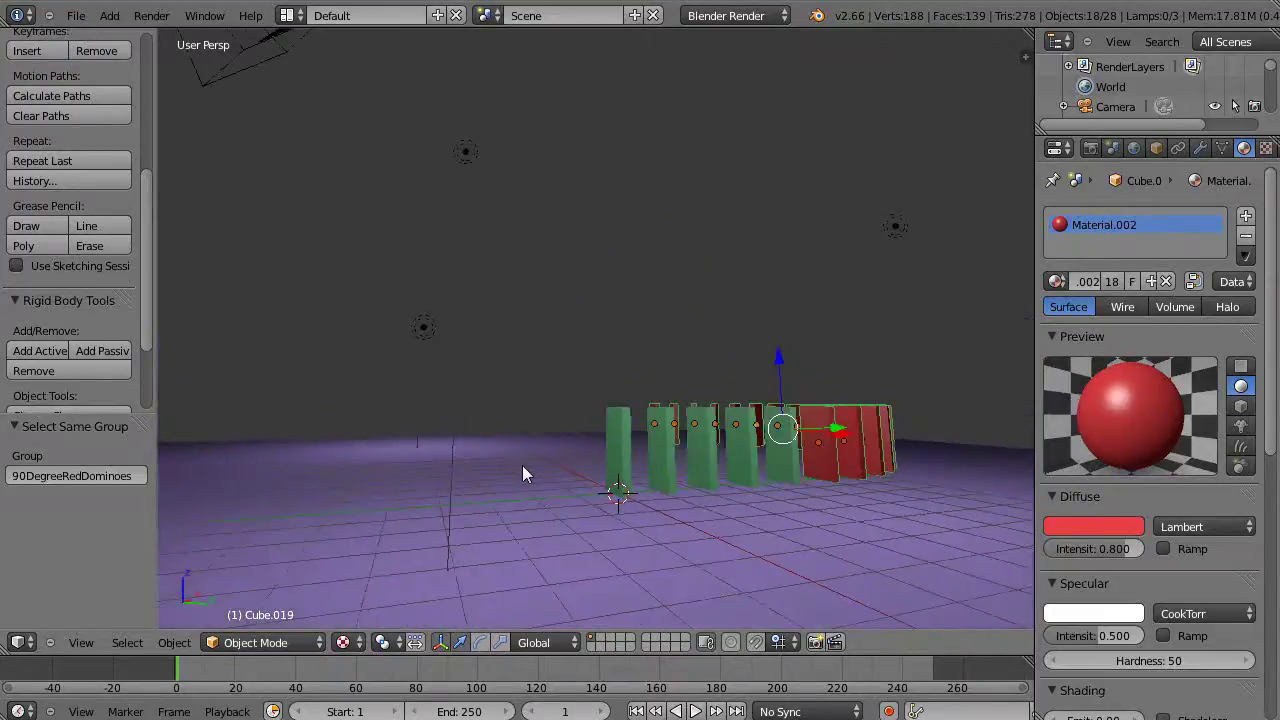
right_click(620, 470)
scroll(645, 535, up, 2)
middle_drag(653, 541, 629, 584)
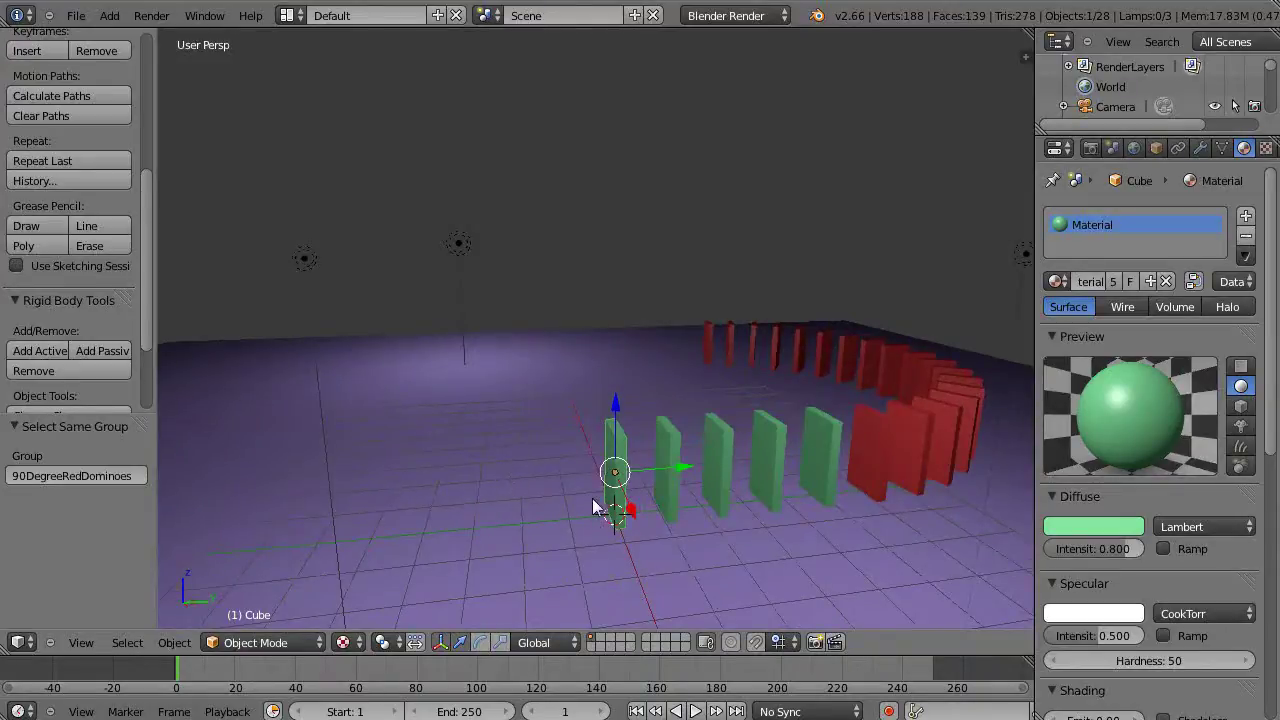
Step: Snap the 3D cursor to the front green domino and add a UV sphere there
key(shift+s)
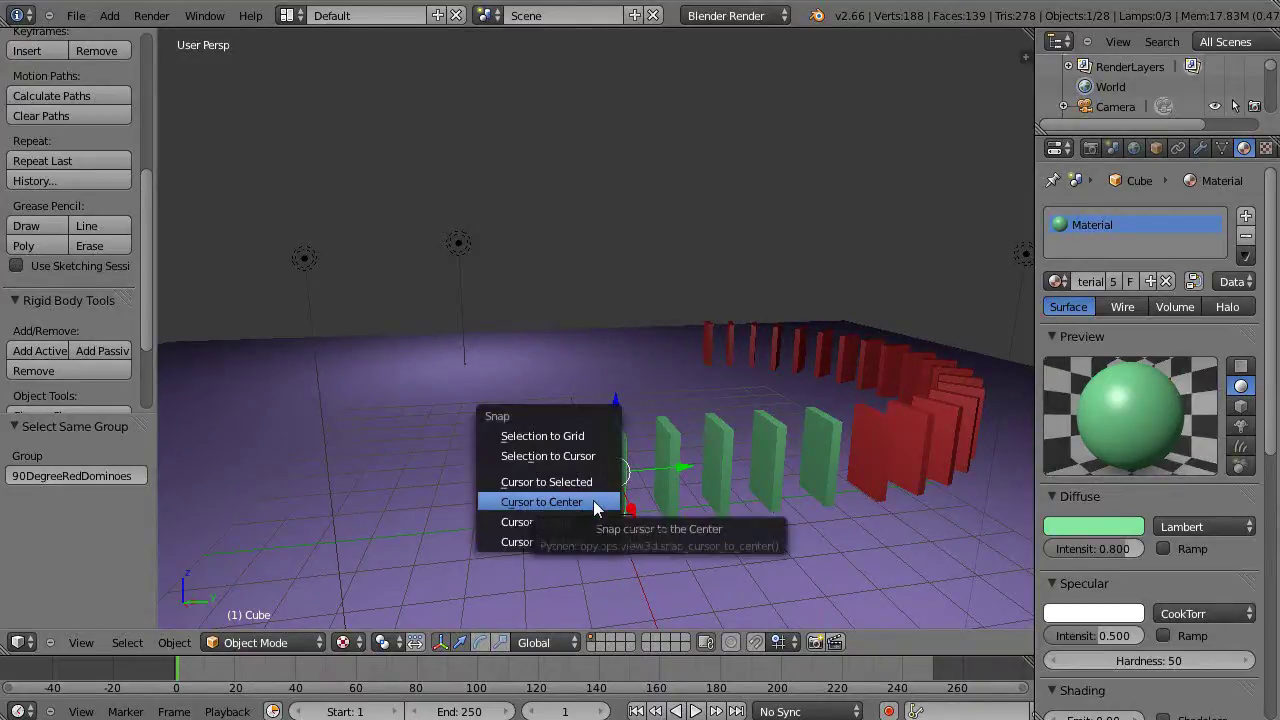
click(579, 483)
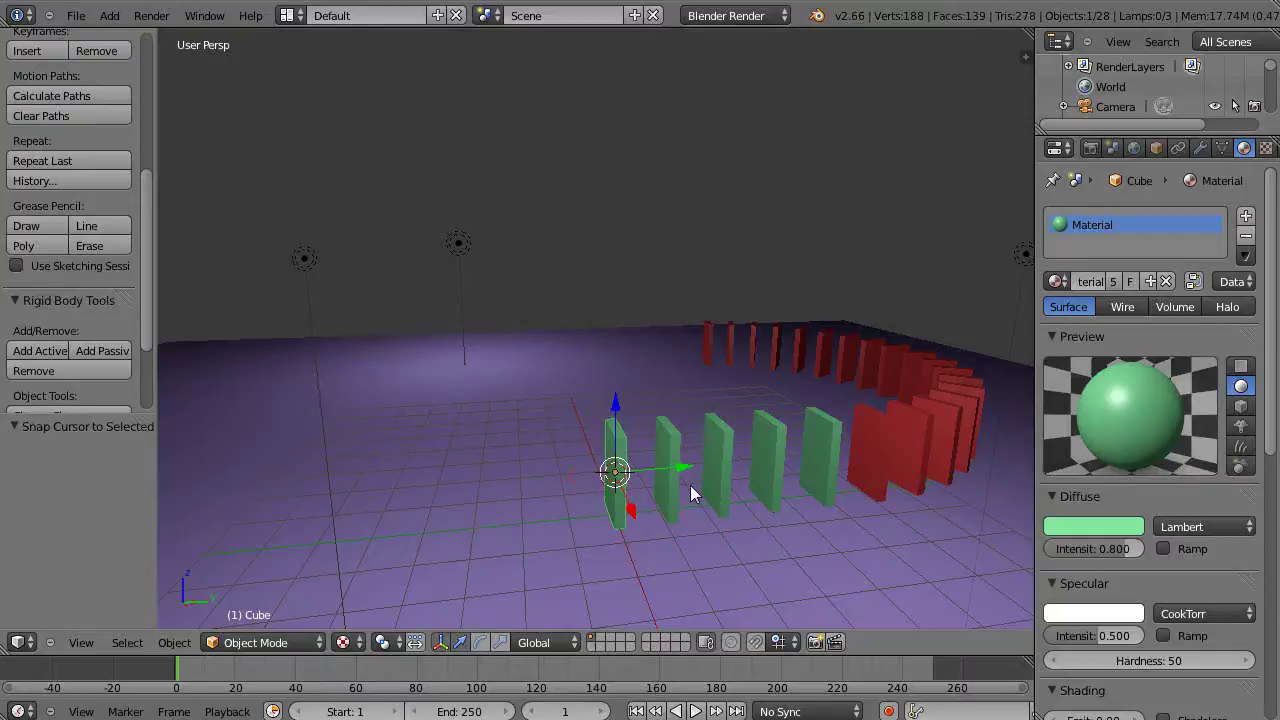
key(shift+a)
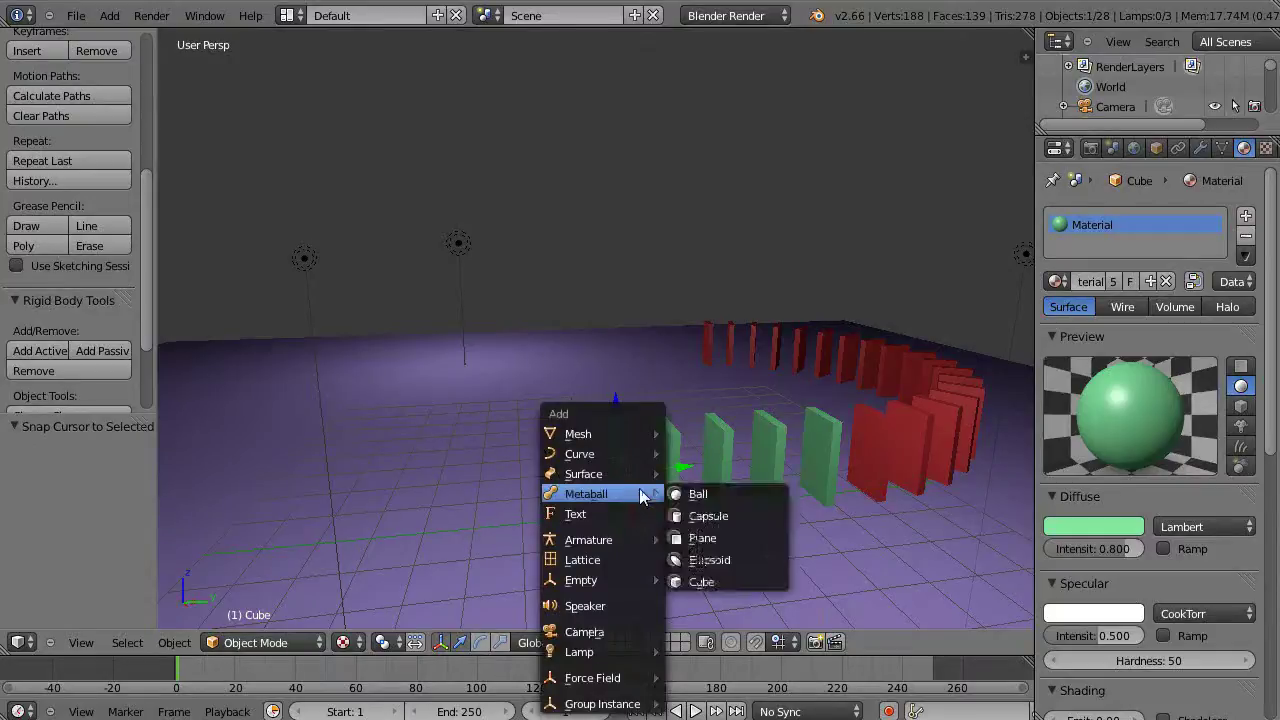
mouse_move(619, 431)
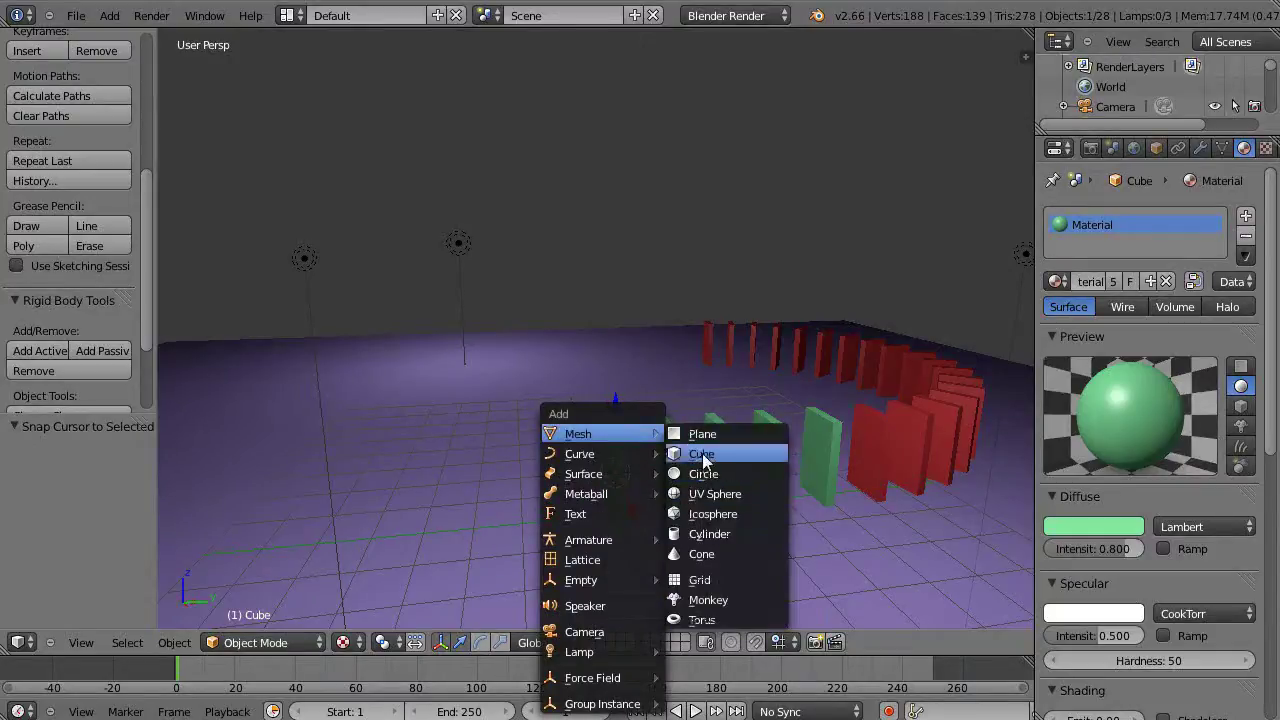
click(707, 496)
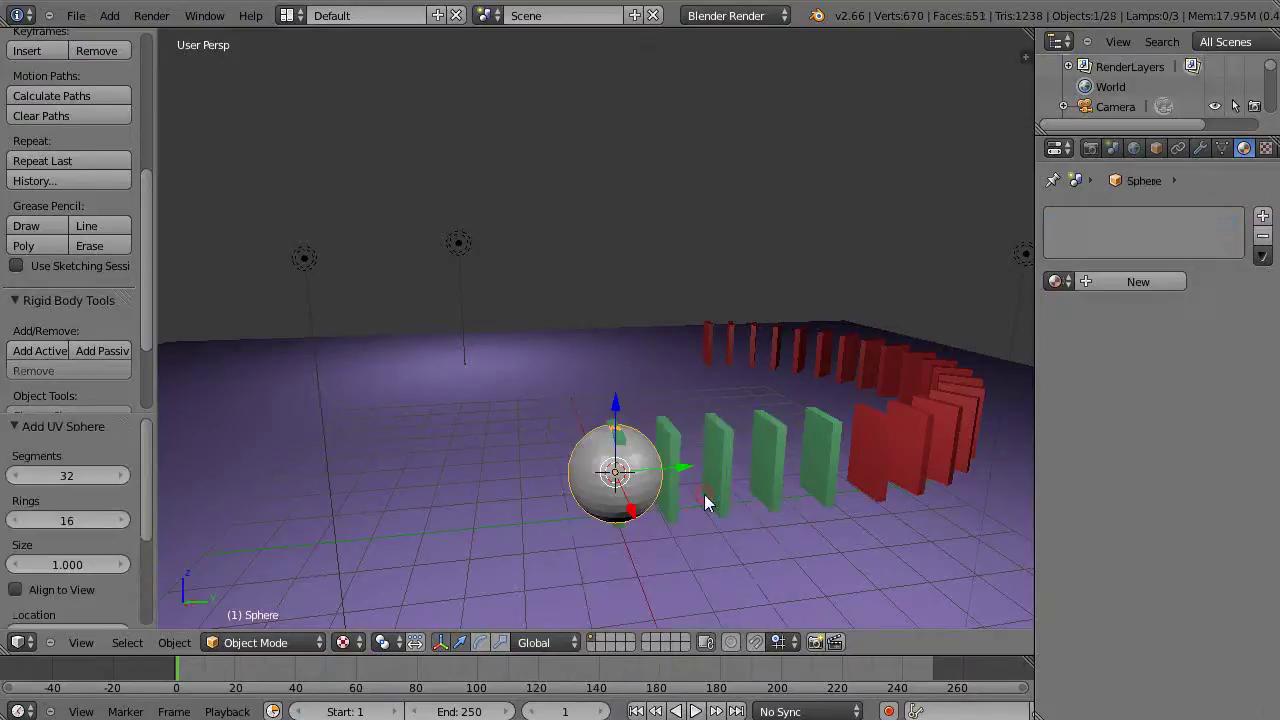
Step: Shrink the sphere to 0.495 and place it in front of the green row, just above the floor
key(s)
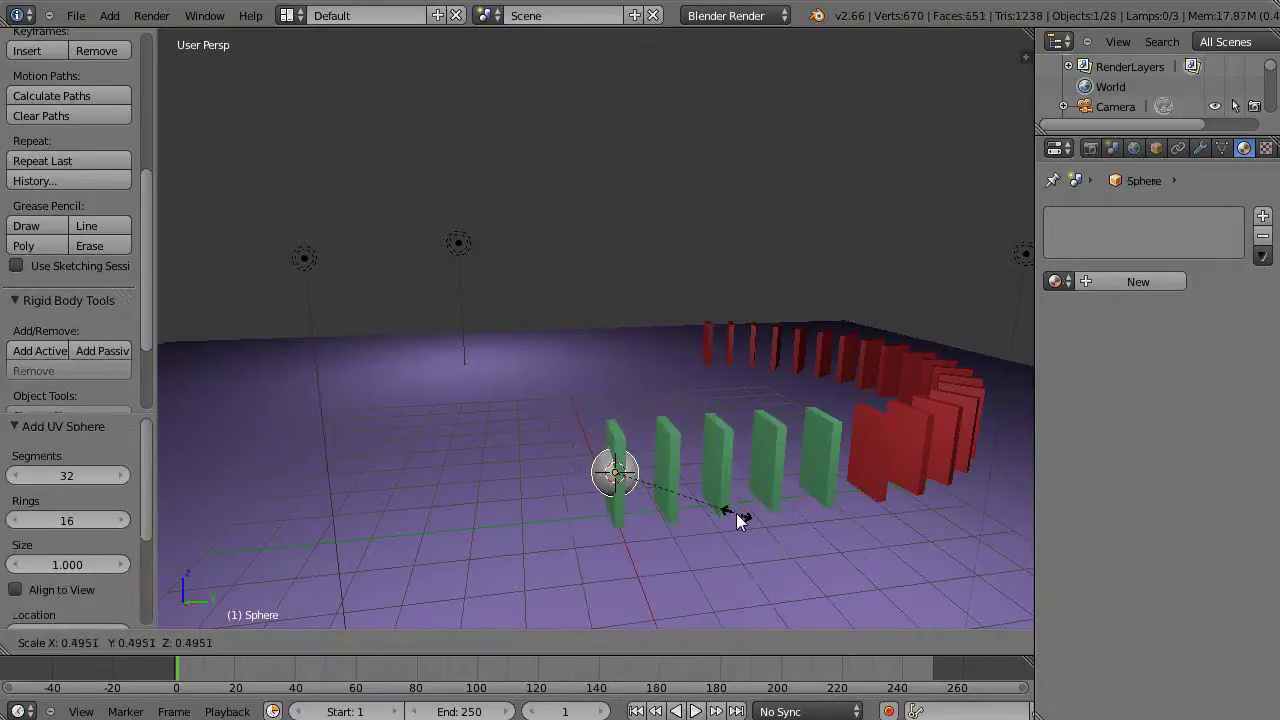
click(736, 513)
key(g)
key(y)
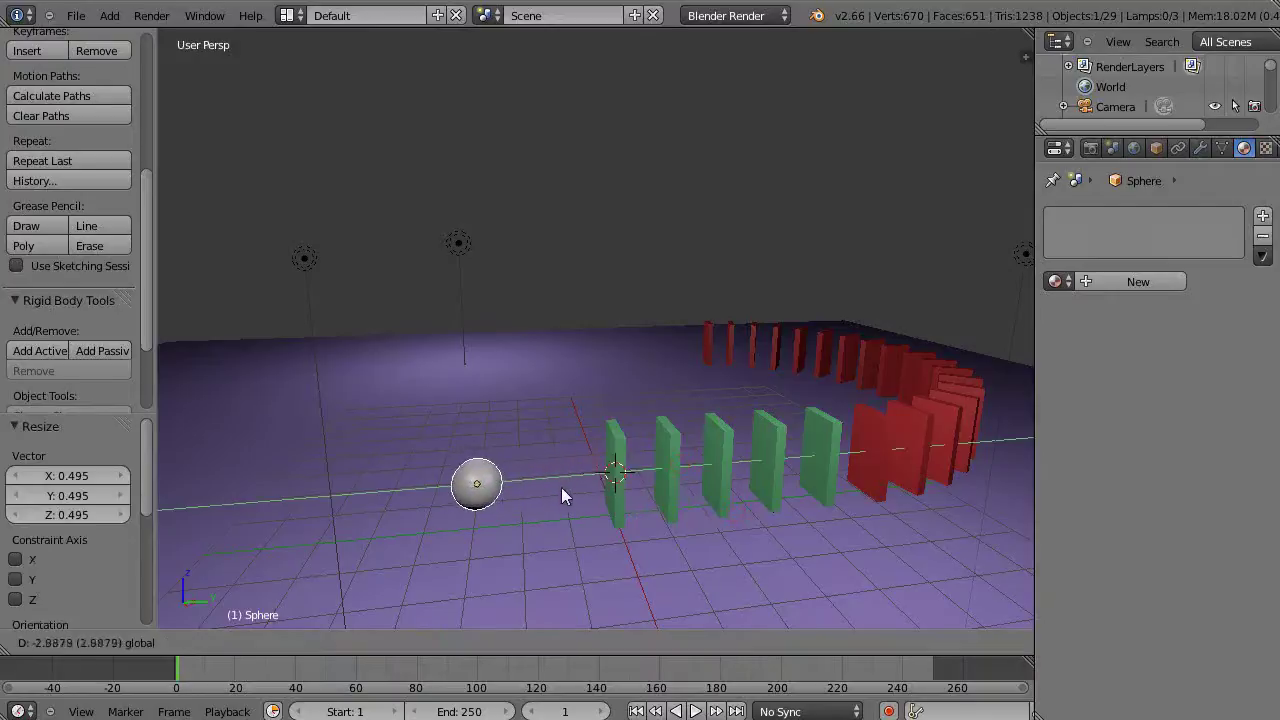
click(575, 485)
key(g)
key(z)
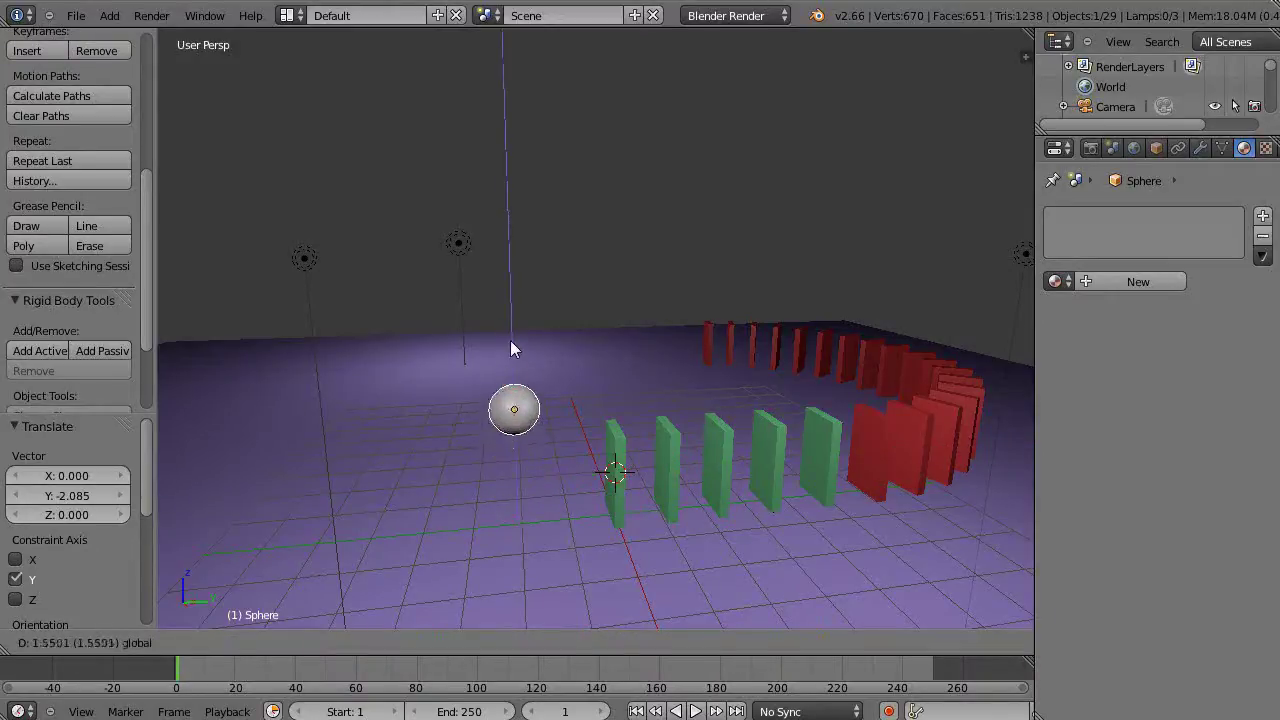
click(511, 345)
key(g)
key(z)
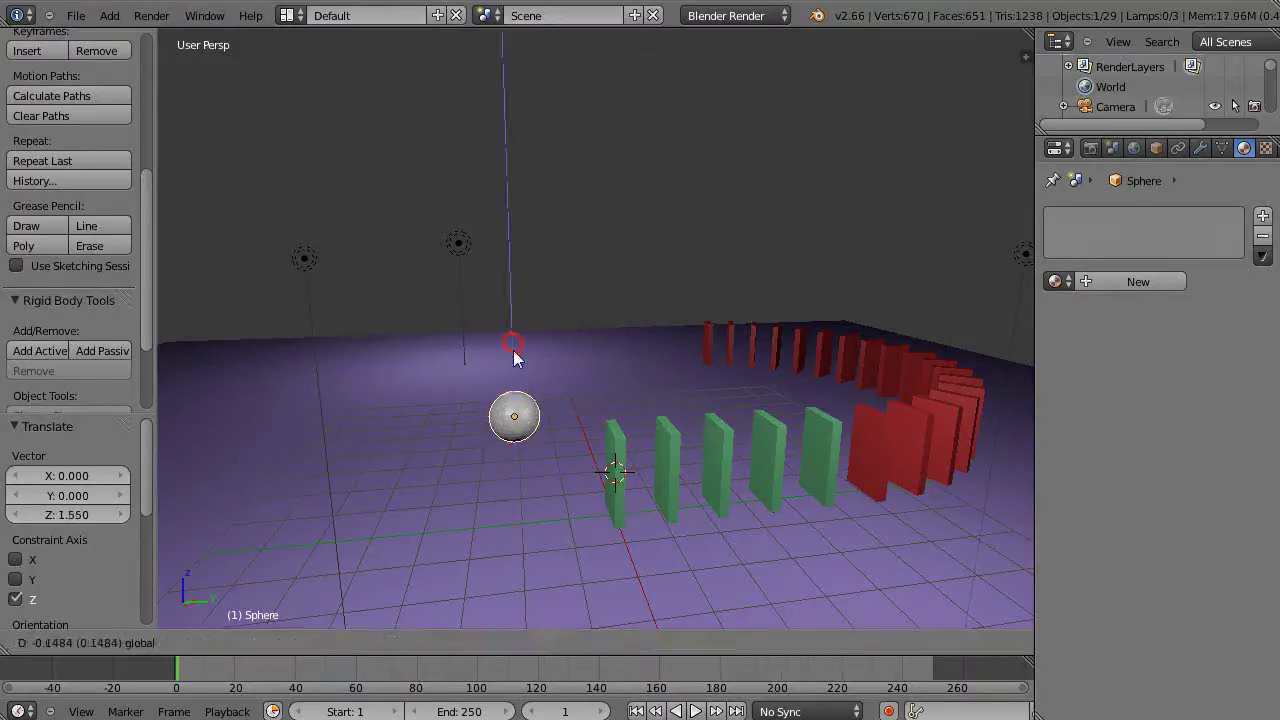
click(514, 363)
Step: Make the sphere an active rigid body with Animated enabled
click(50, 356)
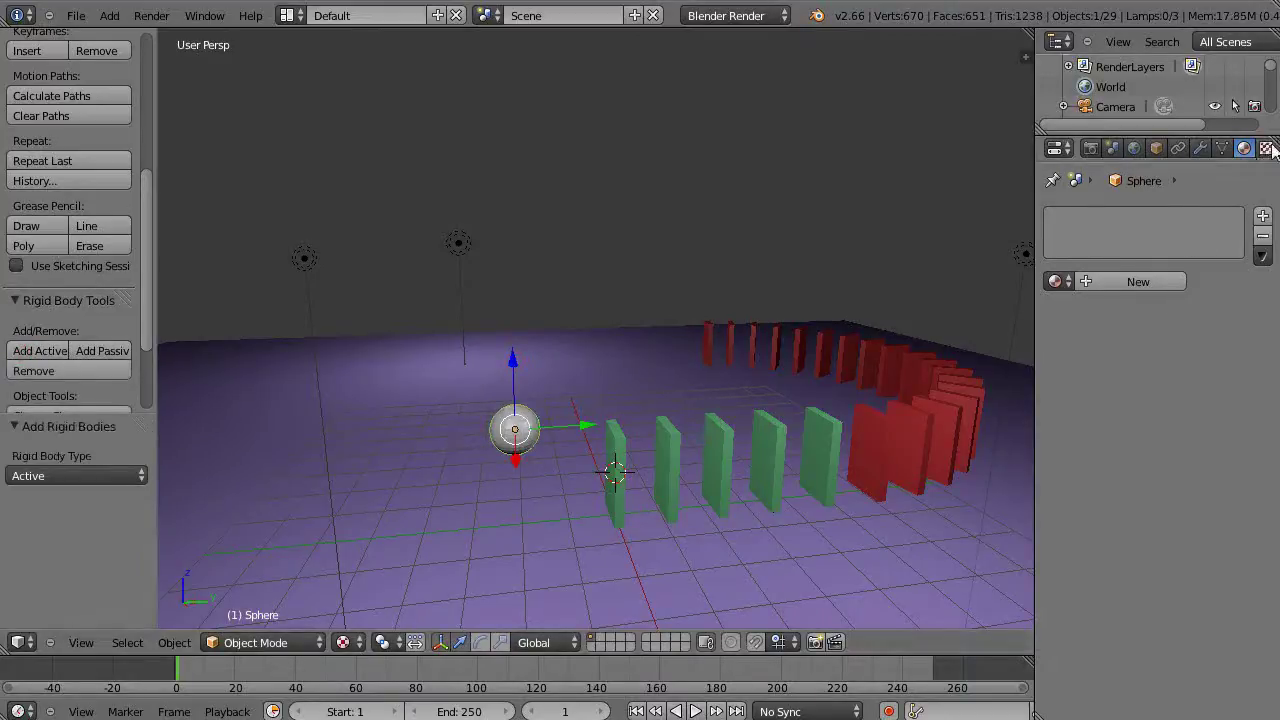
drag(1033, 325, 991, 323)
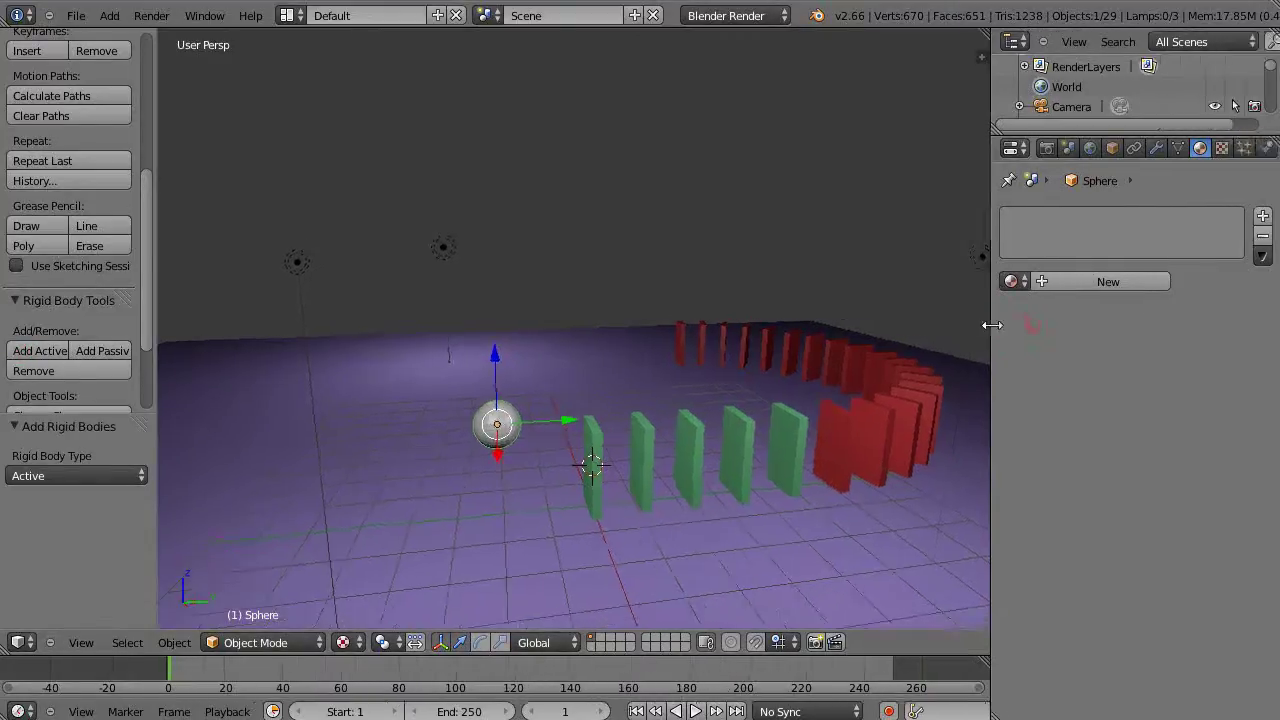
click(1267, 147)
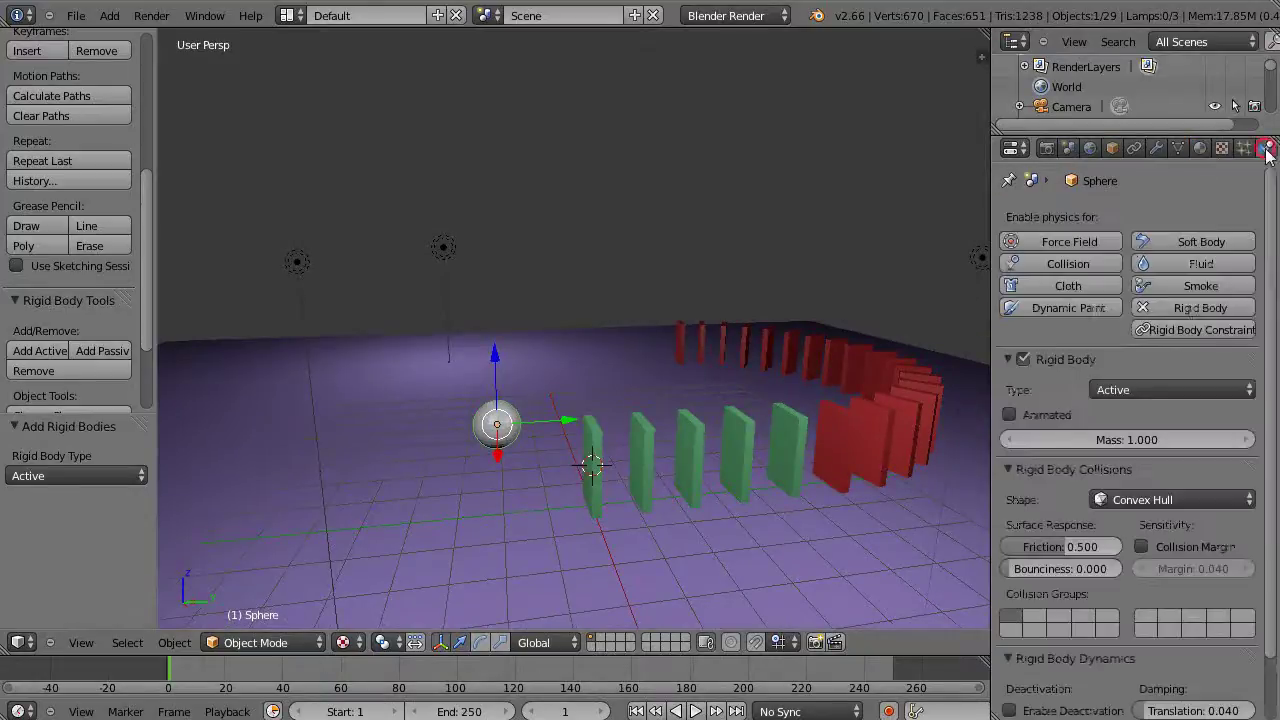
click(1009, 414)
middle_drag(836, 461, 777, 488)
scroll(777, 480, down, 2)
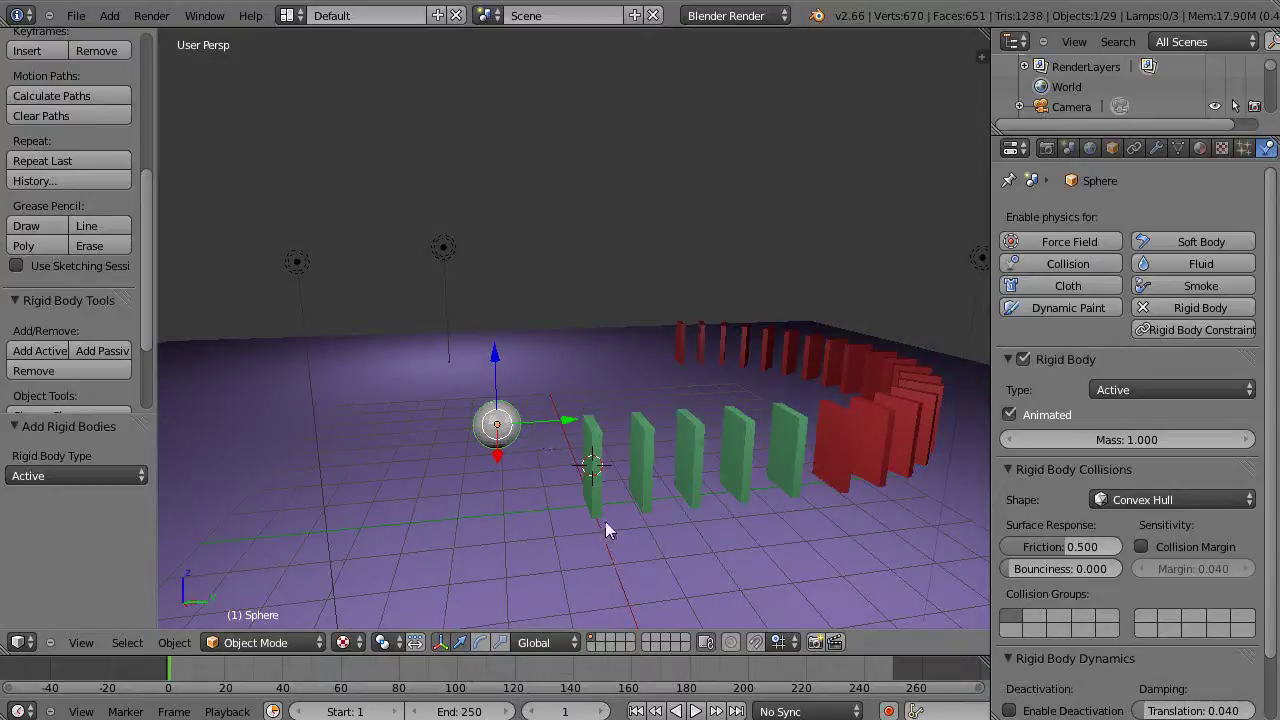
Step: Play the simulation, push the sphere along Y into the green row, and orbit to watch
key(alt+a)
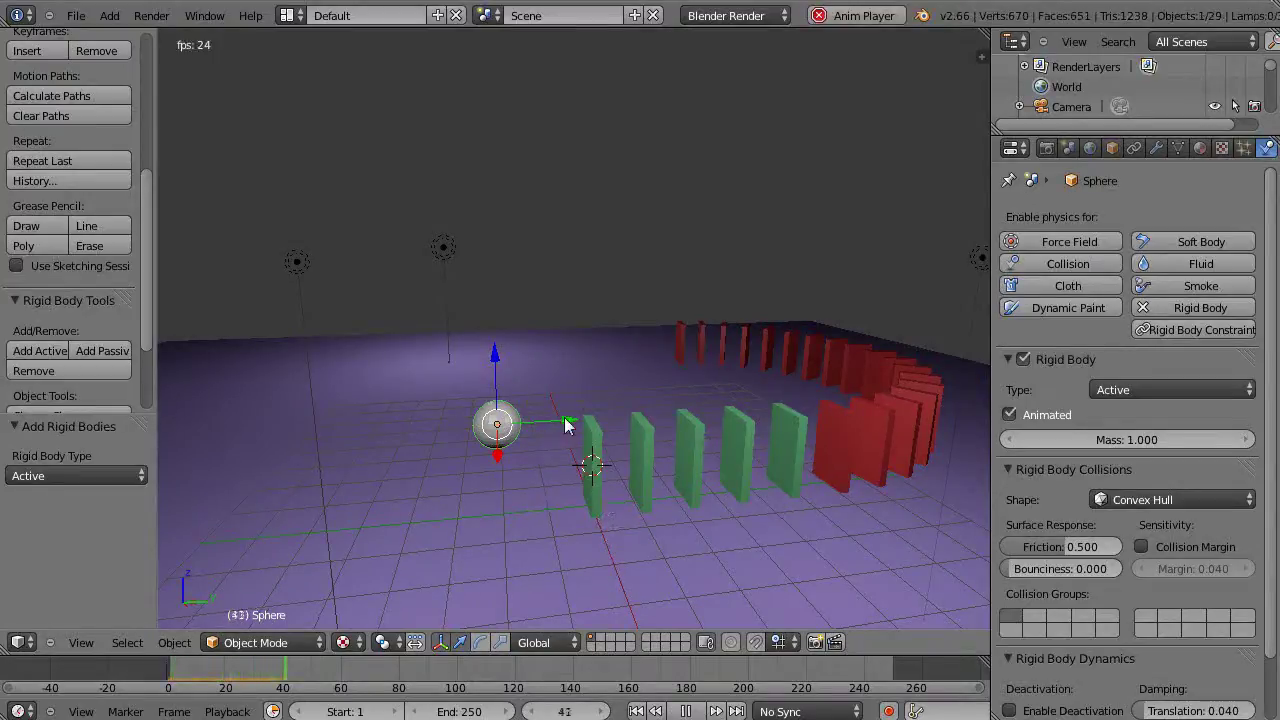
drag(565, 425, 669, 441)
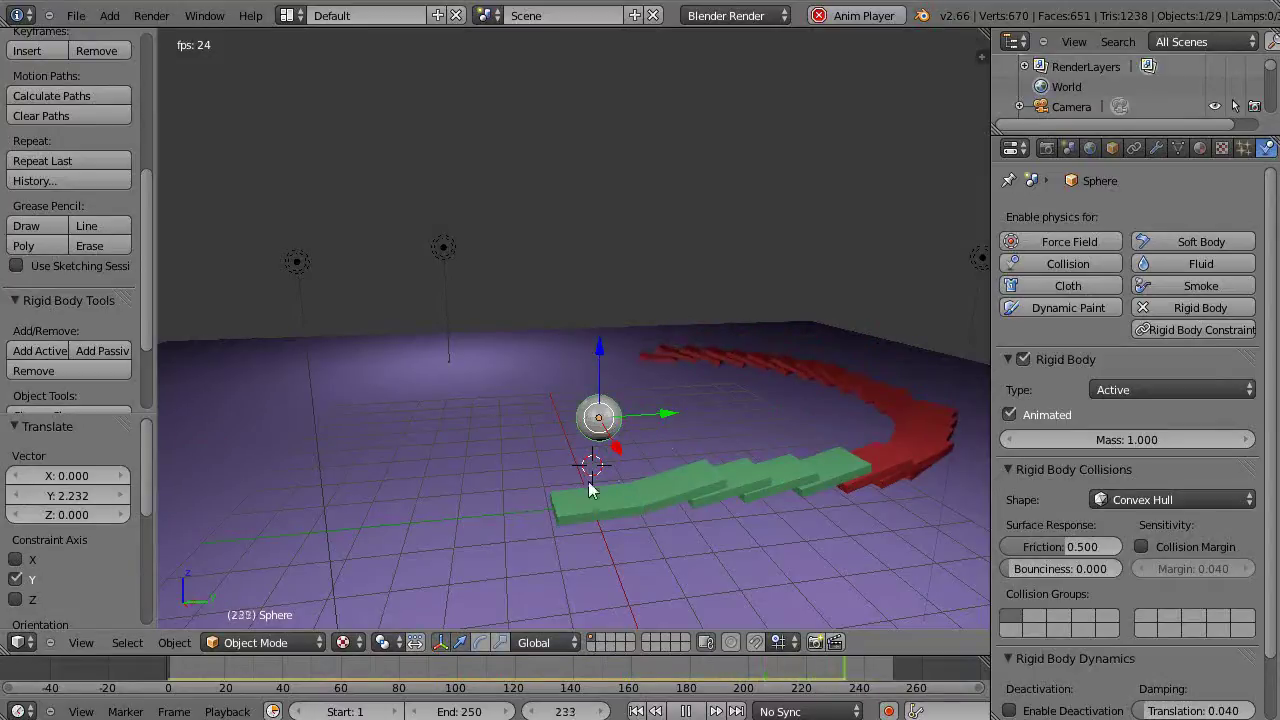
middle_drag(588, 490, 710, 501)
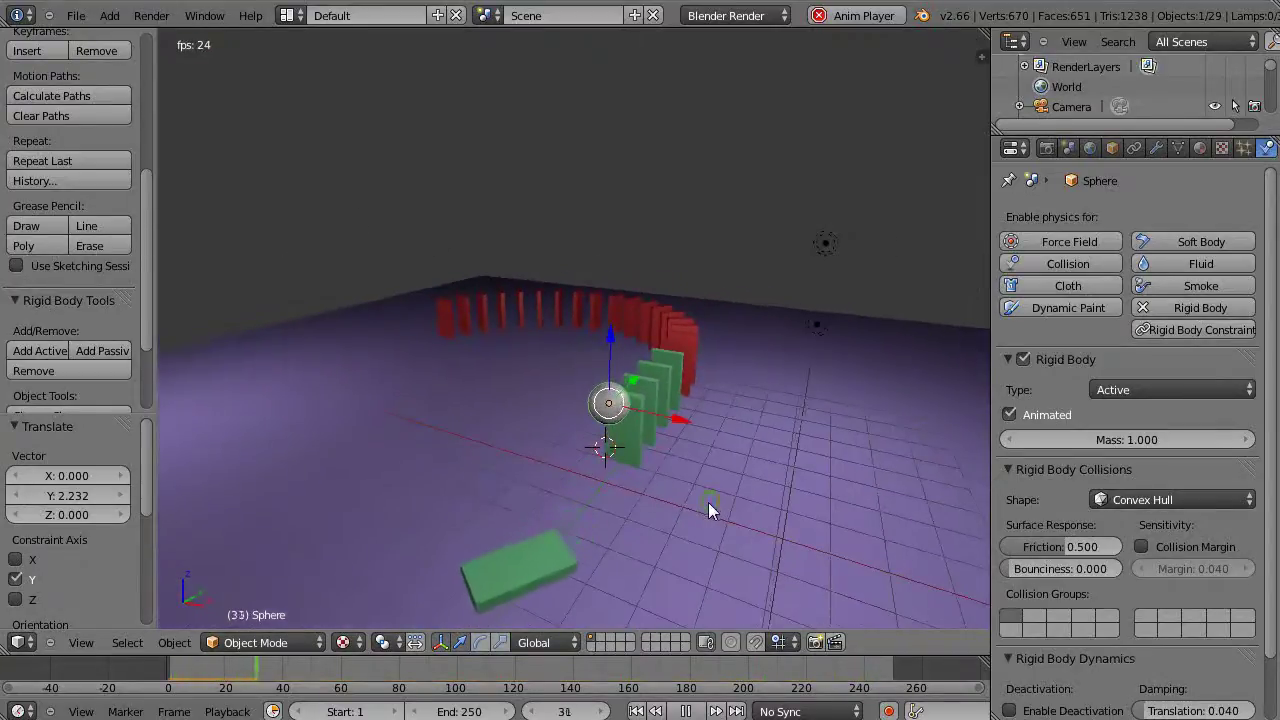
middle_drag(683, 556, 741, 443)
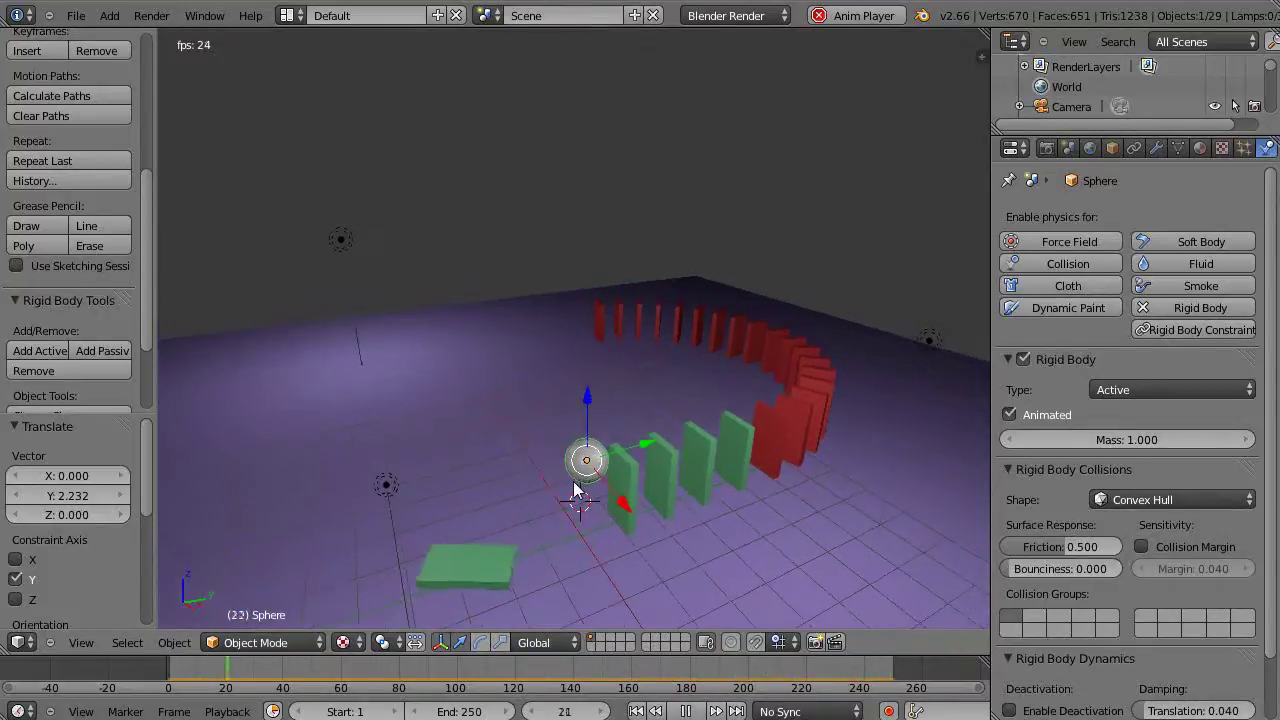
Step: Stop playback and move the sphere back to Y -0.551
key(Escape)
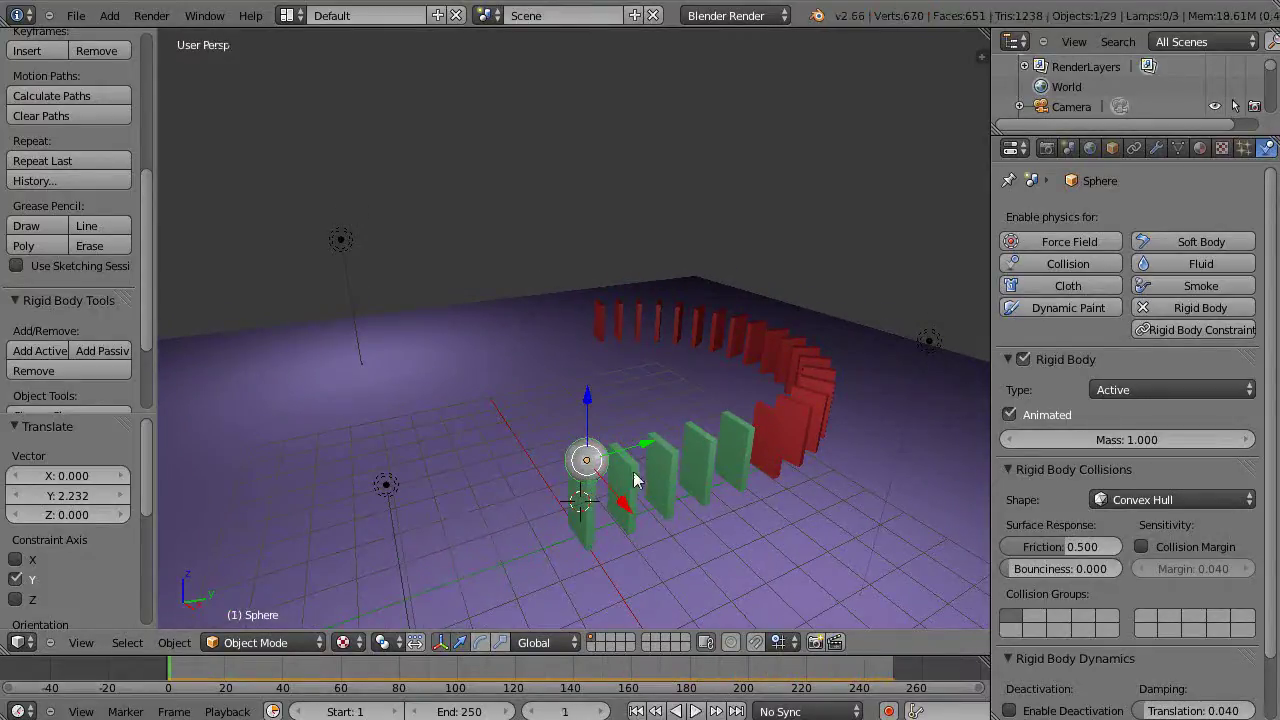
key(g)
key(y)
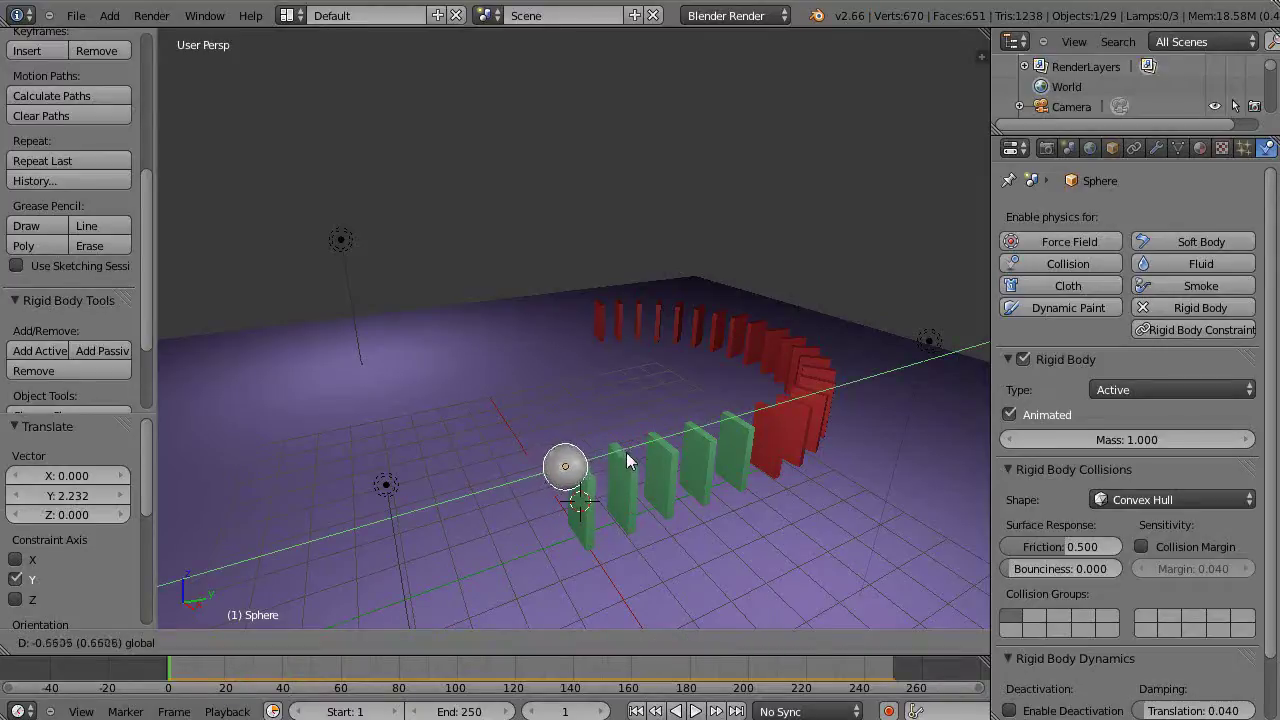
click(622, 460)
Step: Replay the simulation from frame 0, orbiting to watch both rows fall, then stop
click(159, 665)
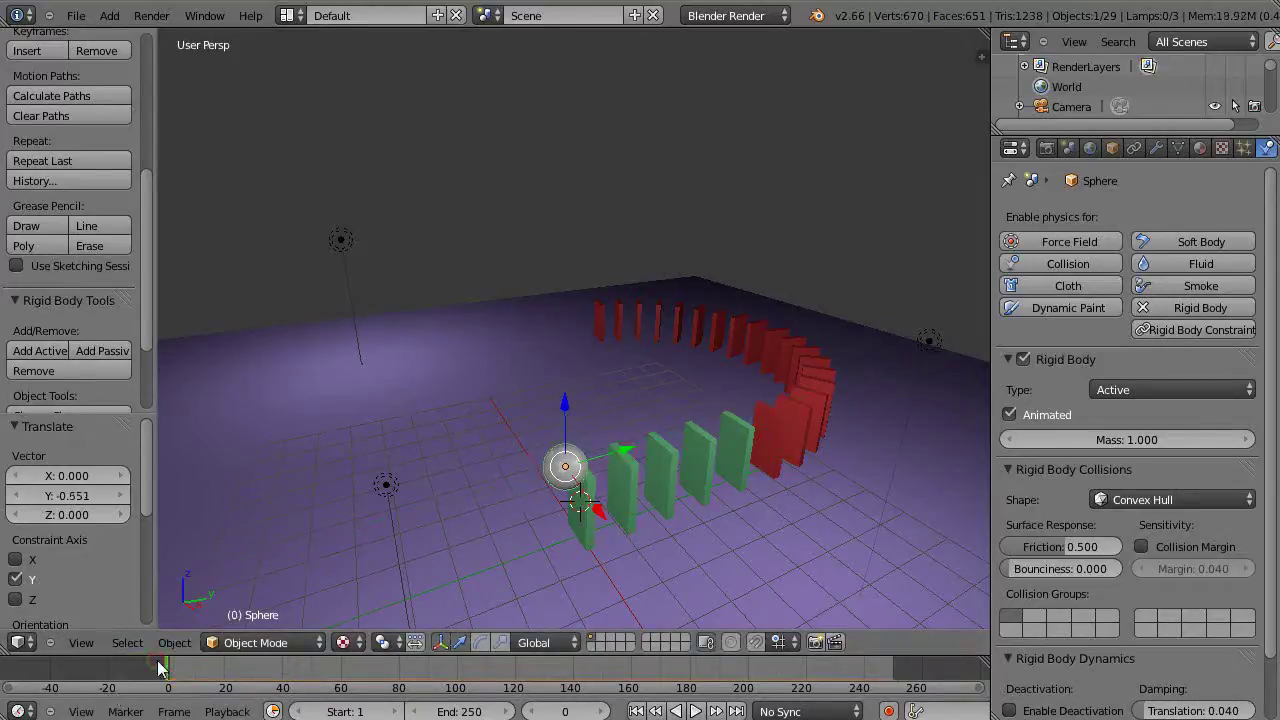
key(alt+a)
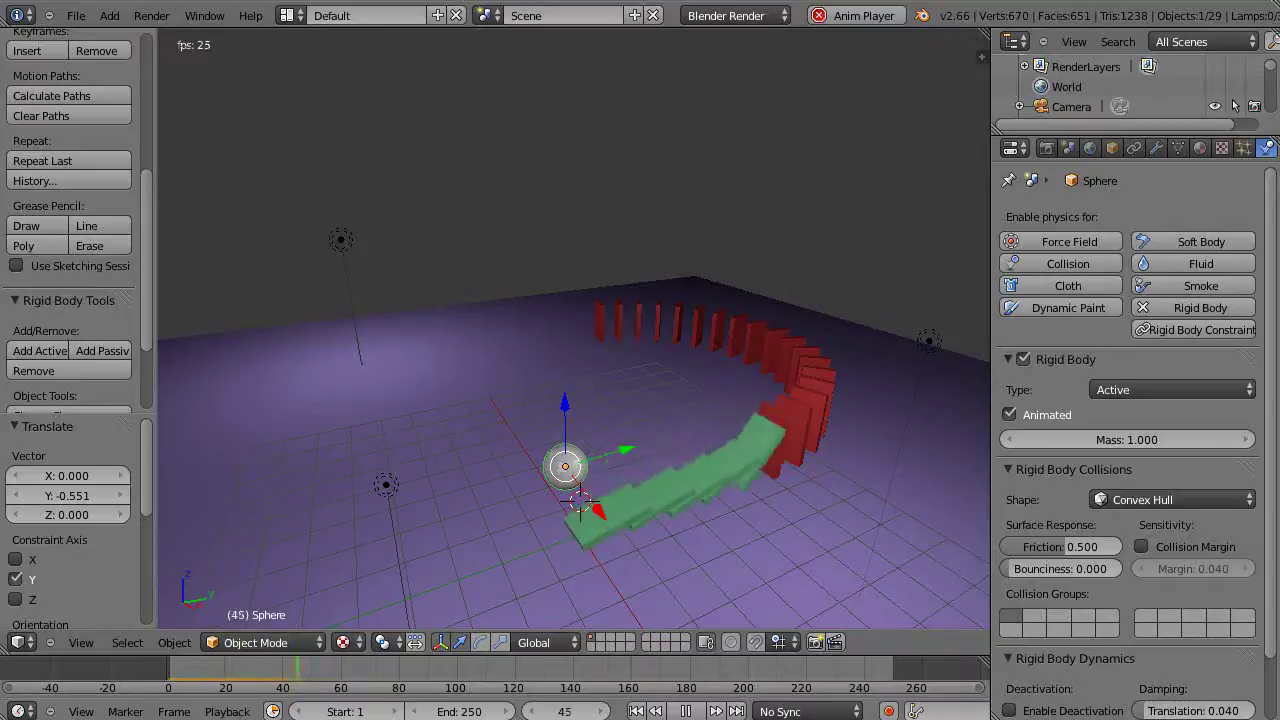
click(165, 670)
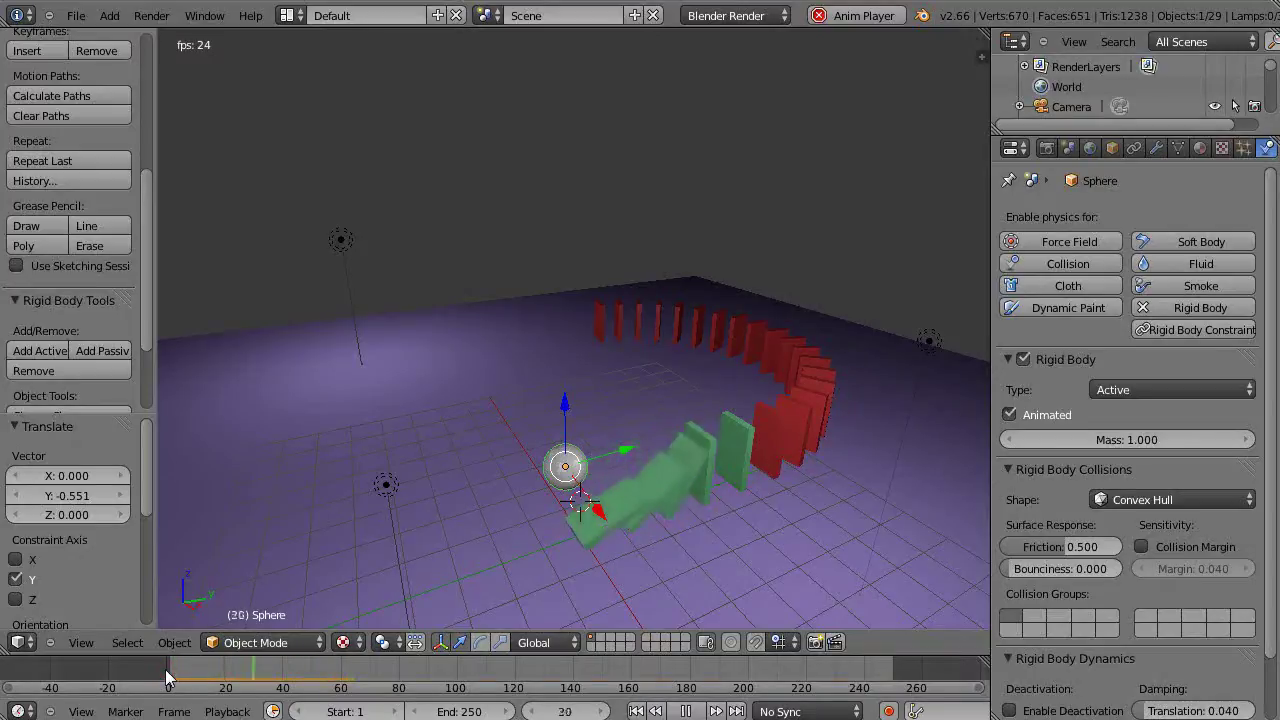
middle_drag(289, 567, 451, 583)
middle_drag(403, 464, 560, 512)
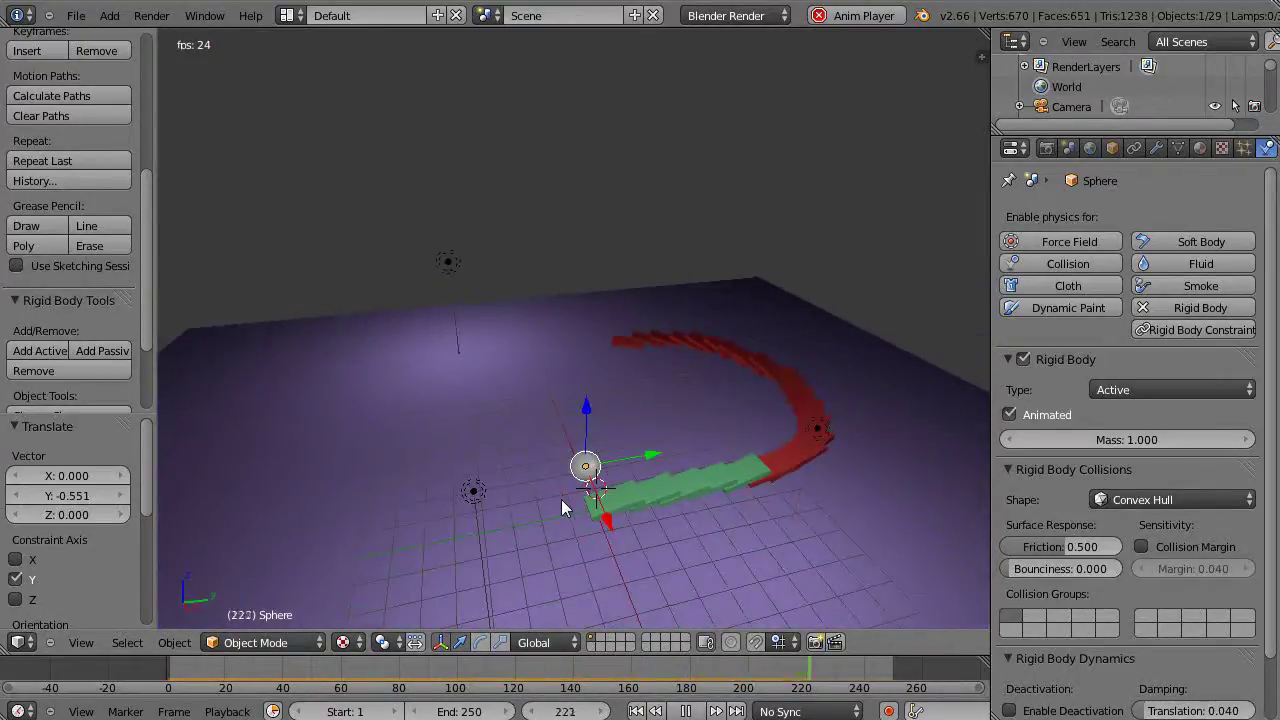
click(540, 450)
key(Escape)
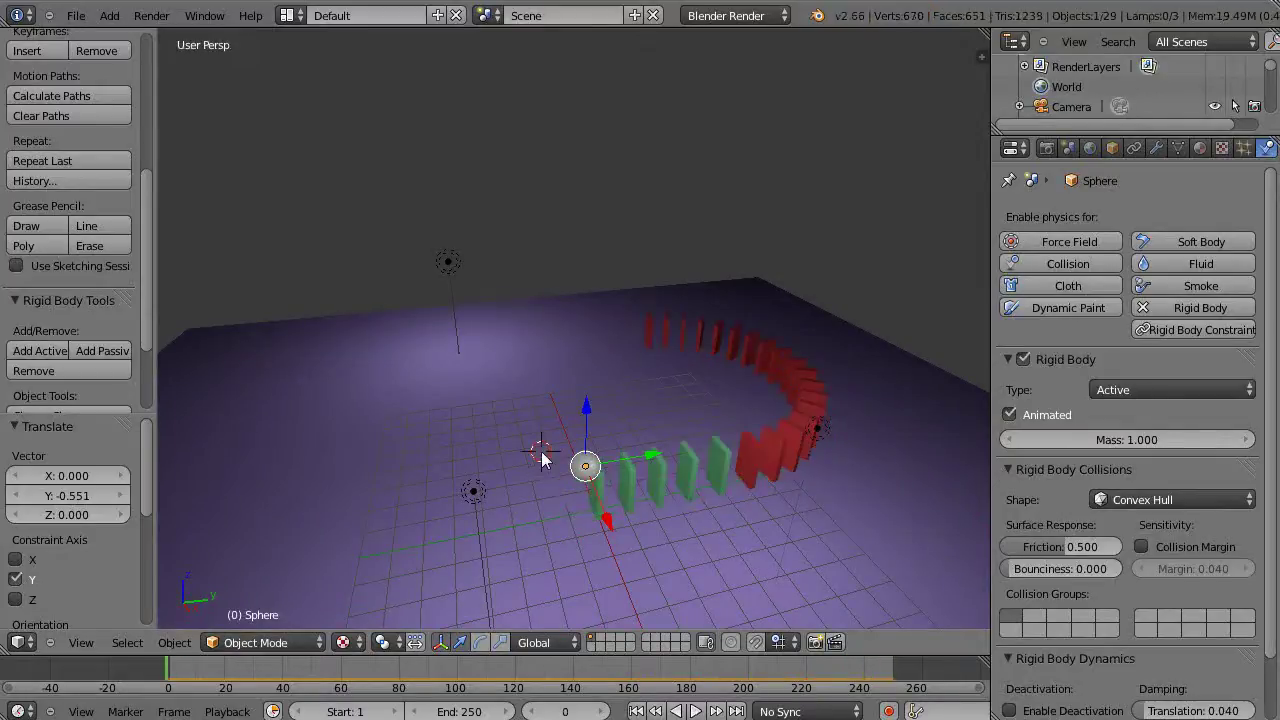